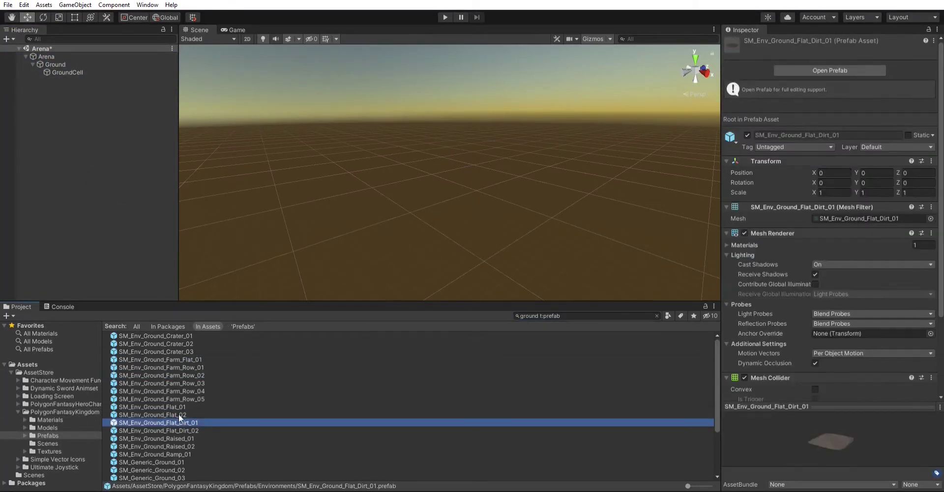
# Step: Place a Flat_Dirt_01 tile under GroundCell and line up two copies beside it into a dirt row
pyautogui.moveTo(158, 423); pyautogui.dragTo(68, 73)
pyautogui.press('f')
pyautogui.hotkey('ctrl', 'd')
pyautogui.moveTo(421, 180); pyautogui.dragTo(644, 197)
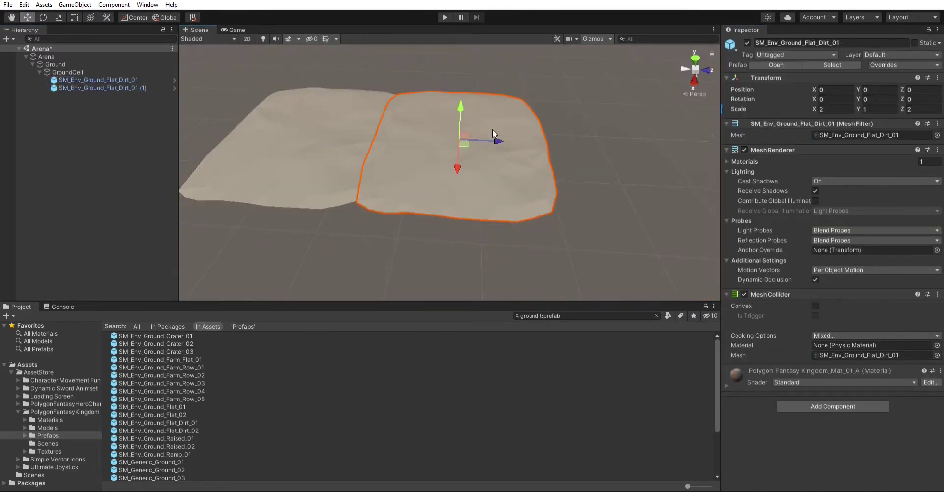
pyautogui.hotkey('ctrl', 'd')
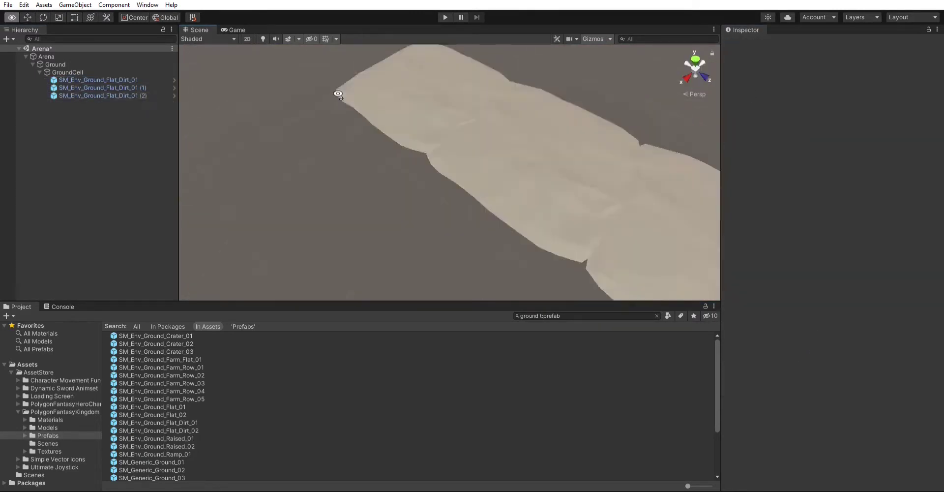
pyautogui.moveTo(498, 140)
pyautogui.mouseDown()
pyautogui.moveTo(501, 124)
pyautogui.moveTo(494, 187)
pyautogui.mouseUp()
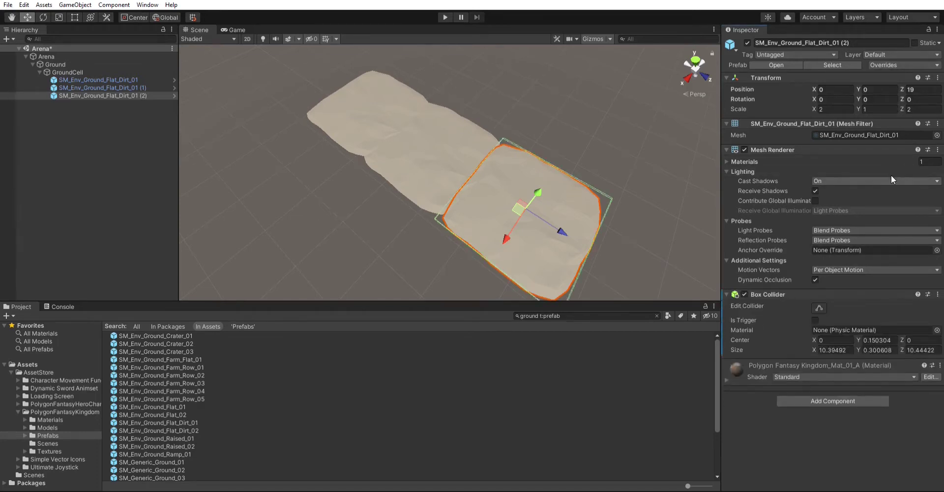
pyautogui.keyDown('alt'); pyautogui.moveTo(408, 163); pyautogui.dragTo(539, 183); pyautogui.keyUp('alt')
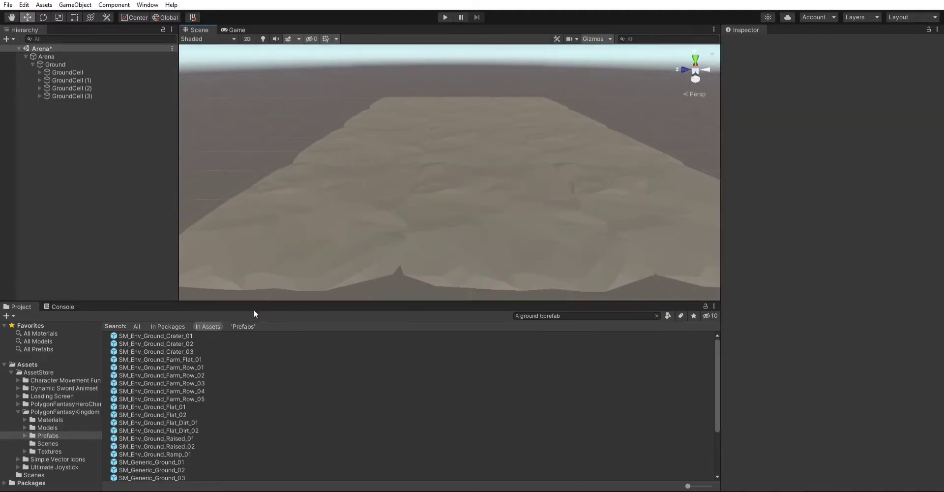
# Step: Create an Entrance group under Arena and drop SM_Bld_Castle_Wall_Gate_01 into it
pyautogui.write('gate')
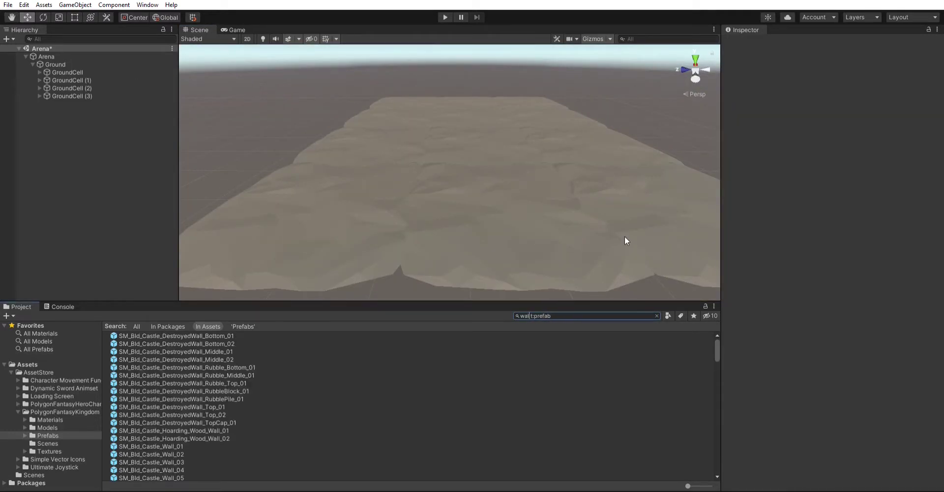
pyautogui.click(157, 335)
pyautogui.rightClick(31, 55)
pyautogui.click(87, 111)
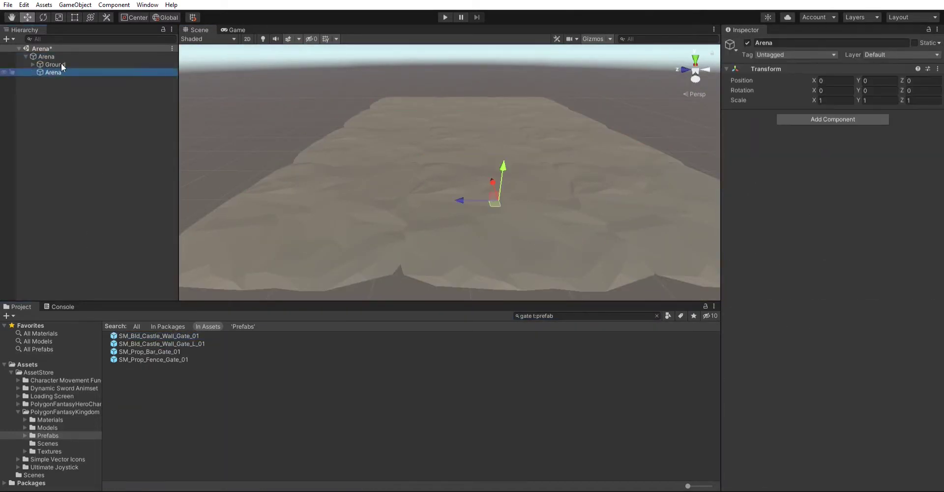
pyautogui.write('Entrance')
pyautogui.moveTo(57, 69); pyautogui.dragTo(57, 72)
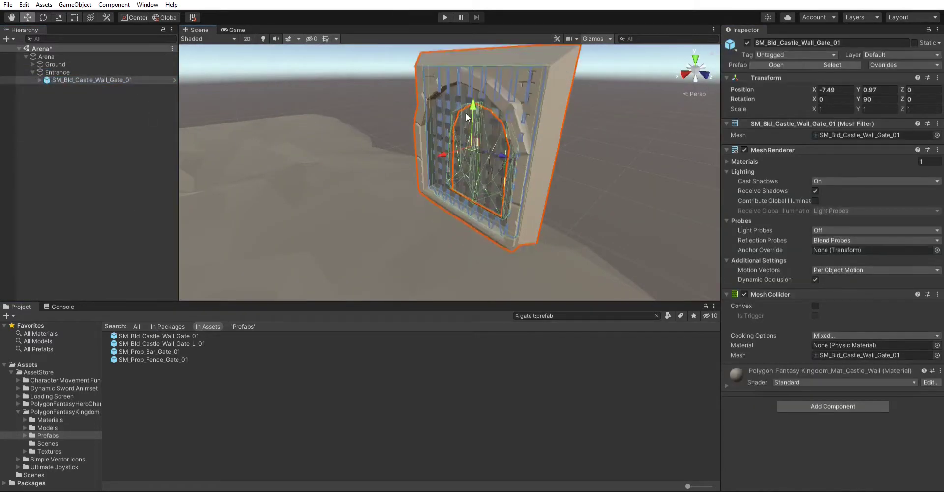
# Step: Check the gate's portcullis piece and add an empty WallCell group under Arena
pyautogui.click(113, 88)
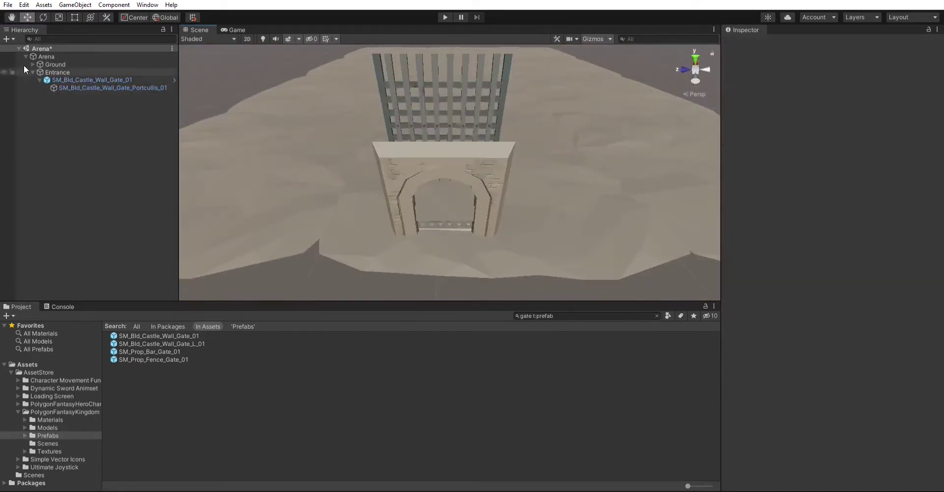
pyautogui.click(46, 56)
pyautogui.press('Return')
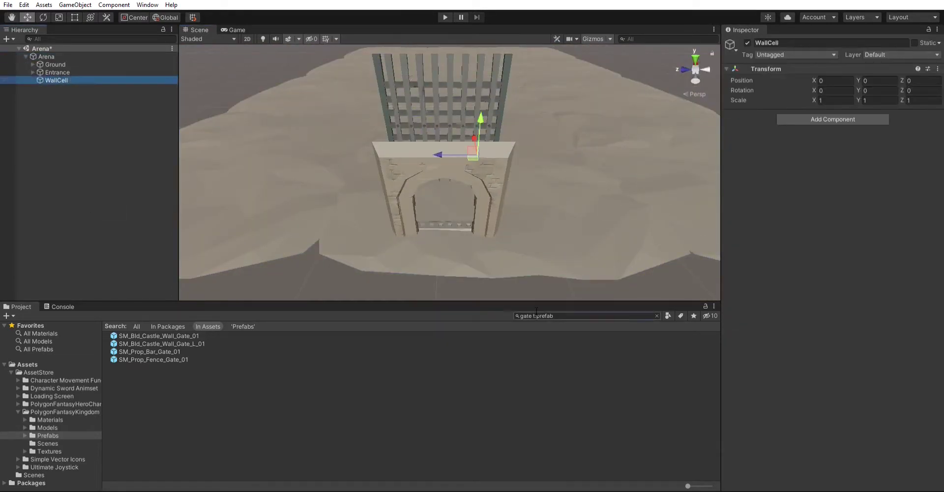
pyautogui.write('wall')
# Step: Put the plain castle wall piece and an Archway_02 piece into WallCell
pyautogui.moveTo(176, 435); pyautogui.dragTo(57, 80)
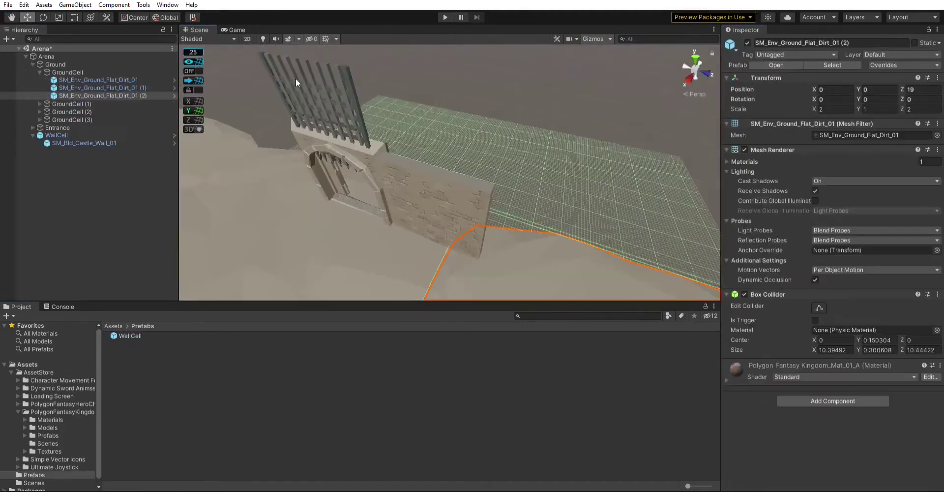
pyautogui.doubleClick(56, 135)
pyautogui.write('arch t:pre')
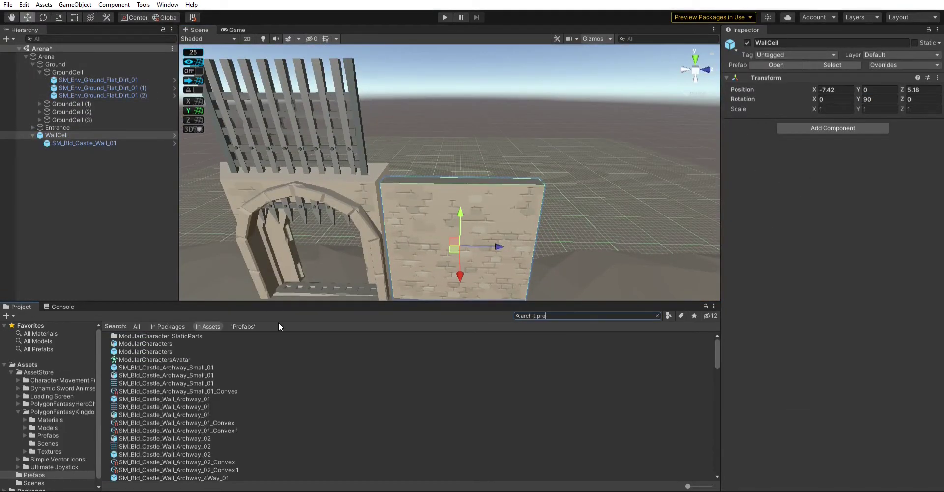
pyautogui.write('fab')
pyautogui.click(160, 343)
pyautogui.moveTo(166, 359); pyautogui.dragTo(56, 135)
pyautogui.scroll(-5, 745, 270)
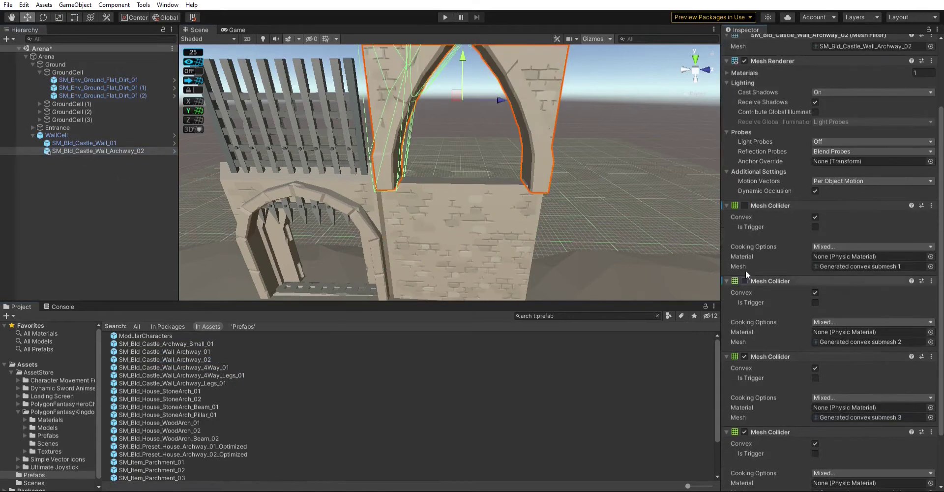
pyautogui.scroll(10, 745, 270)
pyautogui.moveTo(541, 196)
pyautogui.keyDown('alt'); pyautogui.mouseDown()
pyautogui.moveTo(464, 214)
pyautogui.moveTo(532, 311)
pyautogui.mouseUp(); pyautogui.keyUp('alt')
# Step: Add a half battlements piece and duplicate the archway and battlements along the wall
pyautogui.write('ttle')
pyautogui.click(203, 390)
pyautogui.scroll(1, 202, 398)
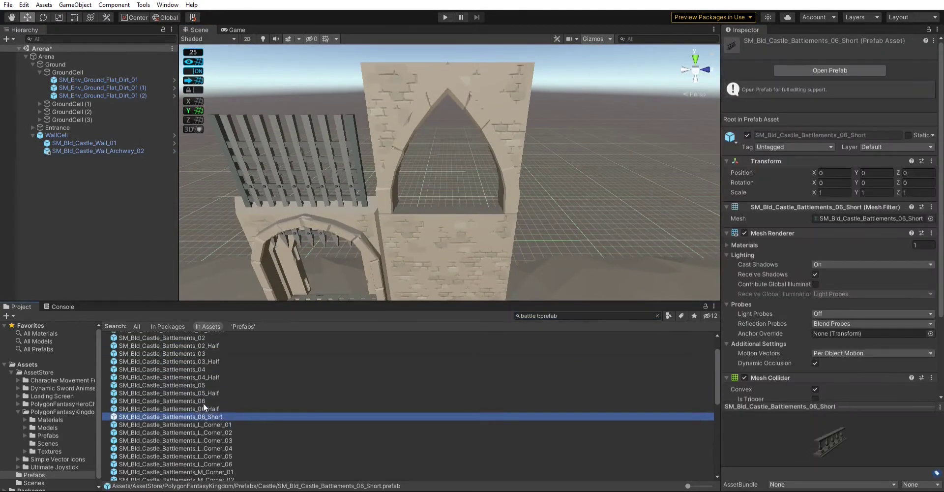
pyautogui.moveTo(205, 398); pyautogui.dragTo(417, 127)
pyautogui.moveTo(512, 168)
pyautogui.keyDown('alt'); pyautogui.mouseDown()
pyautogui.moveTo(442, 141)
pyautogui.moveTo(651, 127)
pyautogui.mouseUp(); pyautogui.keyUp('alt')
pyautogui.keyDown('shift'); pyautogui.click(435, 140); pyautogui.keyUp('shift')
pyautogui.hotkey('ctrl', 'd')
pyautogui.click(434, 139)
# Step: Duplicate WallCell into copies turned 150° on Y to form a curved wall run
pyautogui.scroll(5, 491, 261)
pyautogui.doubleClick(81, 135)
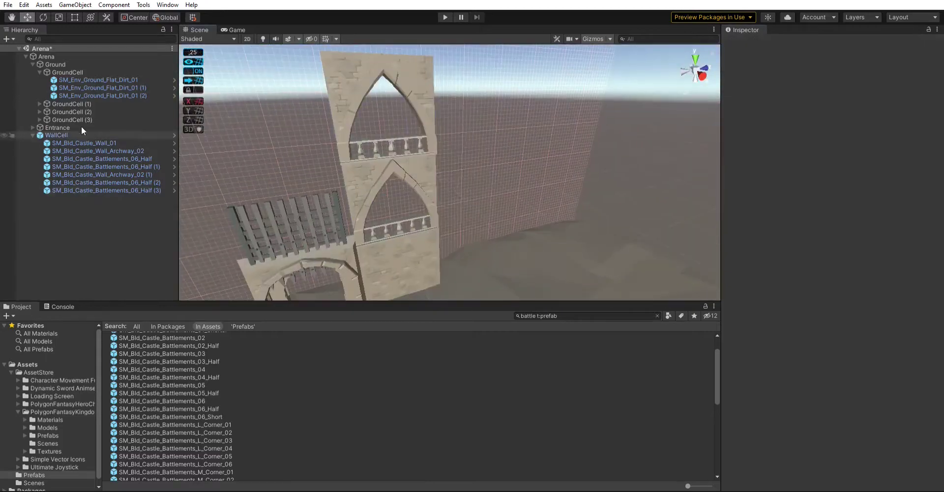
pyautogui.hotkey('ctrl', 'd')
pyautogui.moveTo(408, 179)
pyautogui.mouseDown()
pyautogui.moveTo(571, 175)
pyautogui.moveTo(193, 160)
pyautogui.mouseUp()
pyautogui.click(192, 160)
pyautogui.keyDown('alt'); pyautogui.moveTo(470, 226); pyautogui.dragTo(460, 249); pyautogui.keyUp('alt')
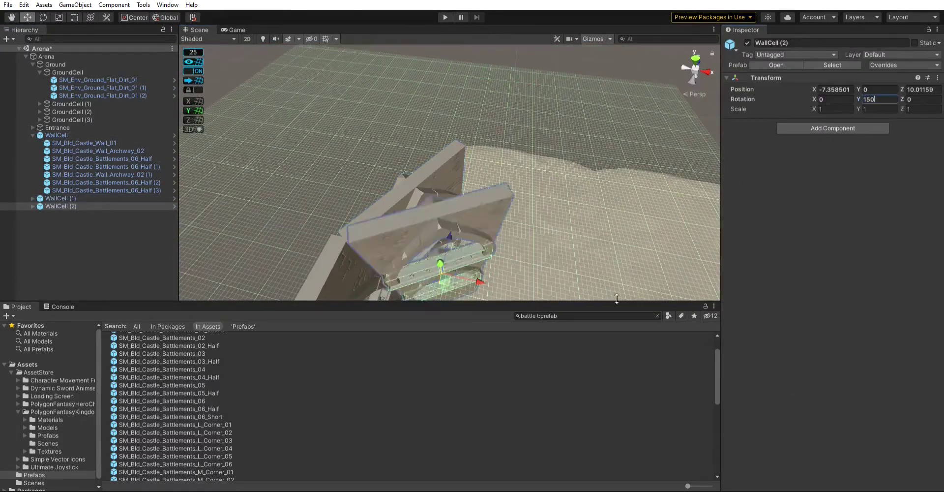
pyautogui.press('Return')
pyautogui.hotkey('ctrl', 'd')
pyautogui.keyDown('alt'); pyautogui.moveTo(518, 202); pyautogui.dragTo(284, 90); pyautogui.keyUp('alt')
pyautogui.click(284, 90)
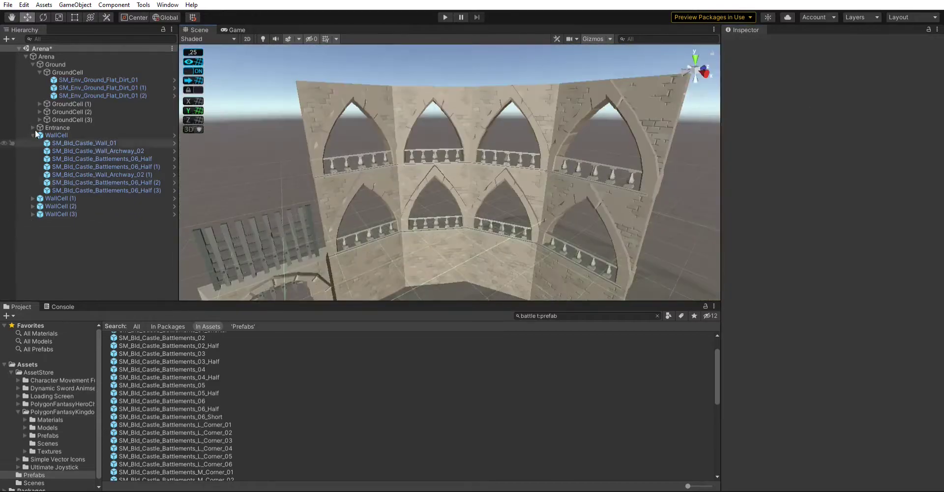
# Step: Group all four WallCell copies under WallQuarter and clear the asset search
pyautogui.click(33, 135)
pyautogui.keyDown('shift'); pyautogui.click(76, 104); pyautogui.keyUp('shift')
pyautogui.moveTo(76, 105); pyautogui.dragTo(61, 111)
pyautogui.click(74, 93)
pyautogui.click(657, 315)
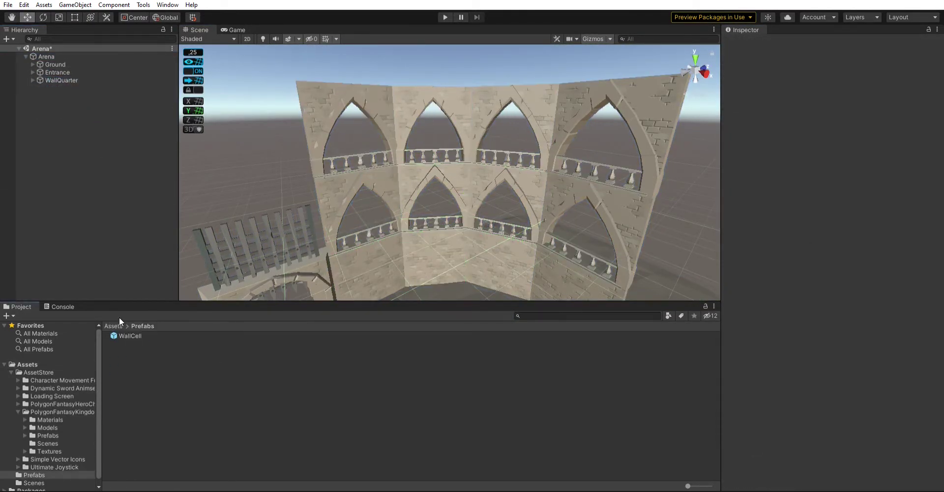
# Step: Save WallQuarter as a prefab and place a second instance turned 90° on Y
pyautogui.moveTo(119, 321)
pyautogui.mouseDown()
pyautogui.moveTo(136, 343)
pyautogui.moveTo(345, 147)
pyautogui.moveTo(466, 196)
pyautogui.mouseUp()
pyautogui.keyDown('alt'); pyautogui.moveTo(467, 195); pyautogui.dragTo(516, 211); pyautogui.keyUp('alt')
pyautogui.click(547, 183)
pyautogui.hotkey('ctrl', 'z')
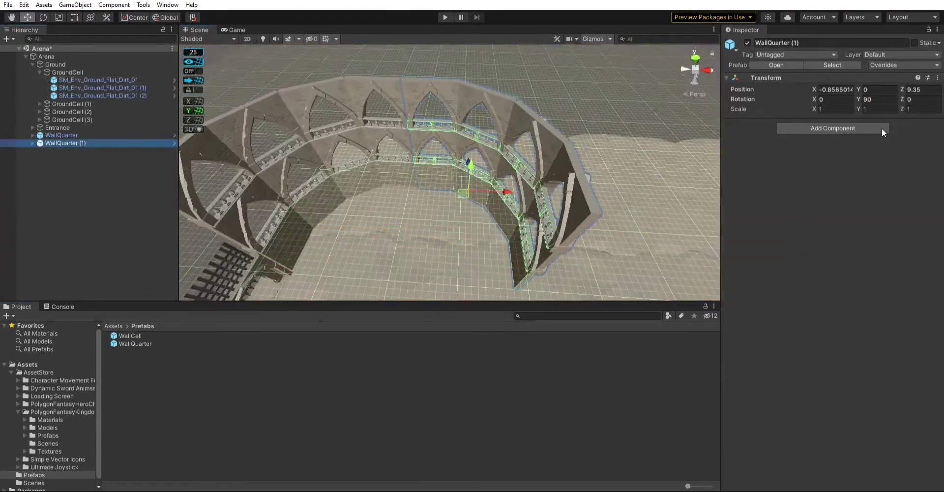
pyautogui.keyDown('alt'); pyautogui.moveTo(544, 211); pyautogui.dragTo(451, 173); pyautogui.keyUp('alt')
# Step: Remove the extra copy and group Entrance and both quarters under a new ArenaHalf
pyautogui.hotkey('ctrl', 'z')
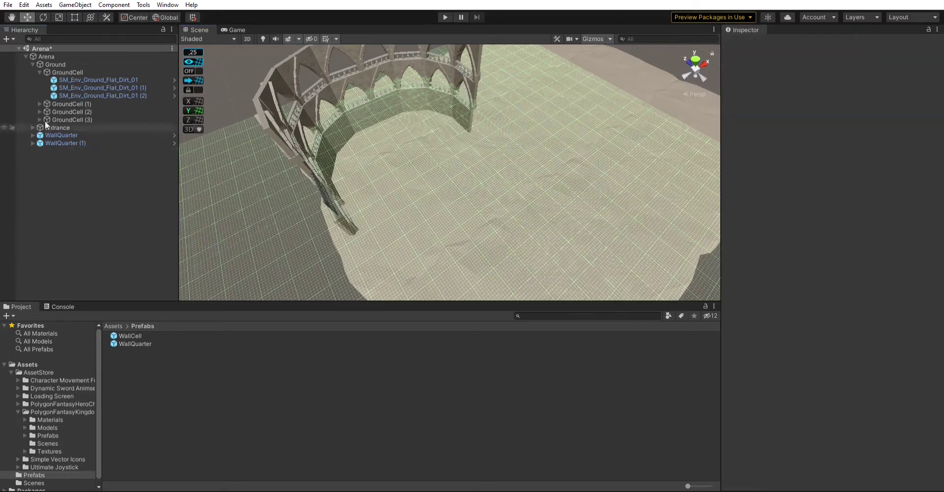
pyautogui.write('Walls')
pyautogui.press('Return')
pyautogui.moveTo(60, 69)
pyautogui.mouseDown()
pyautogui.moveTo(51, 94)
pyautogui.moveTo(196, 368)
pyautogui.mouseUp()
# Step: Duplicate ArenaHalf, rotate the copy 180° on Y, and move it to close the ring
pyautogui.hotkey('ctrl', 'd')
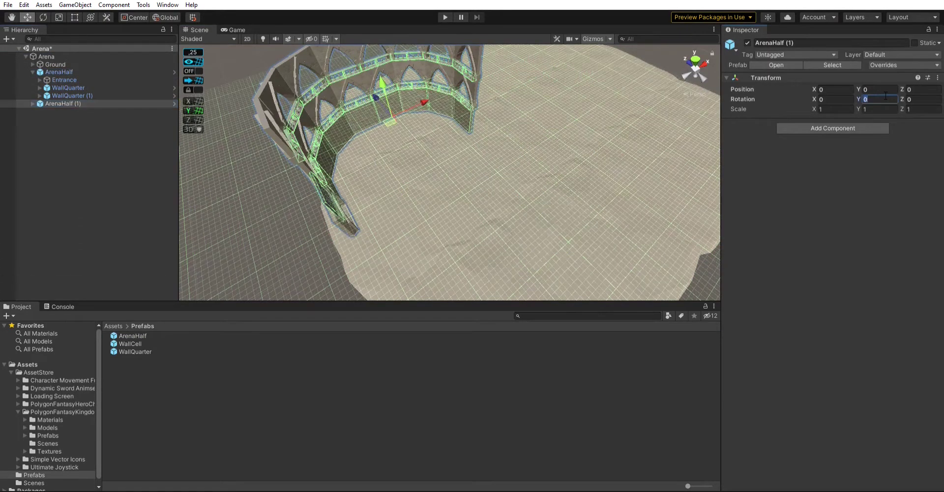
pyautogui.doubleClick(878, 99)
pyautogui.write('180')
pyautogui.keyDown('alt'); pyautogui.moveTo(393, 172); pyautogui.dragTo(444, 148); pyautogui.keyUp('alt')
pyautogui.moveTo(444, 147); pyautogui.dragTo(587, 16, button='right')
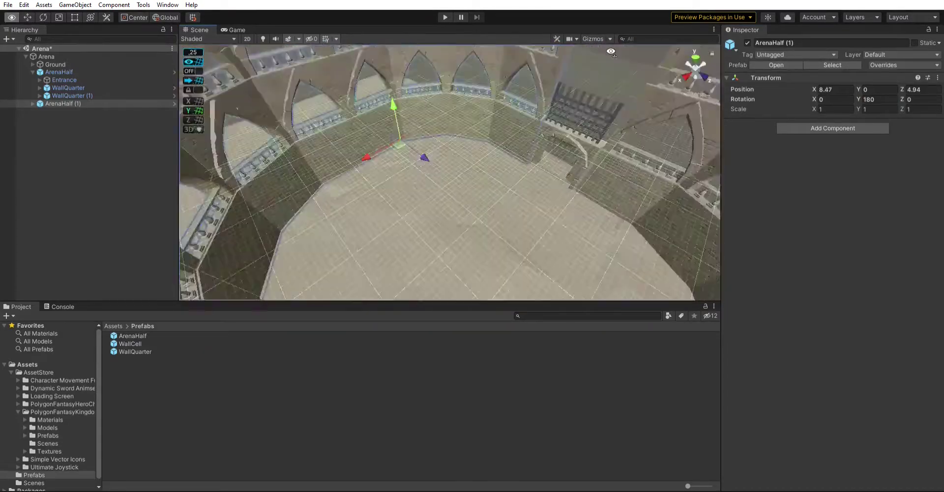
pyautogui.click(281, 76)
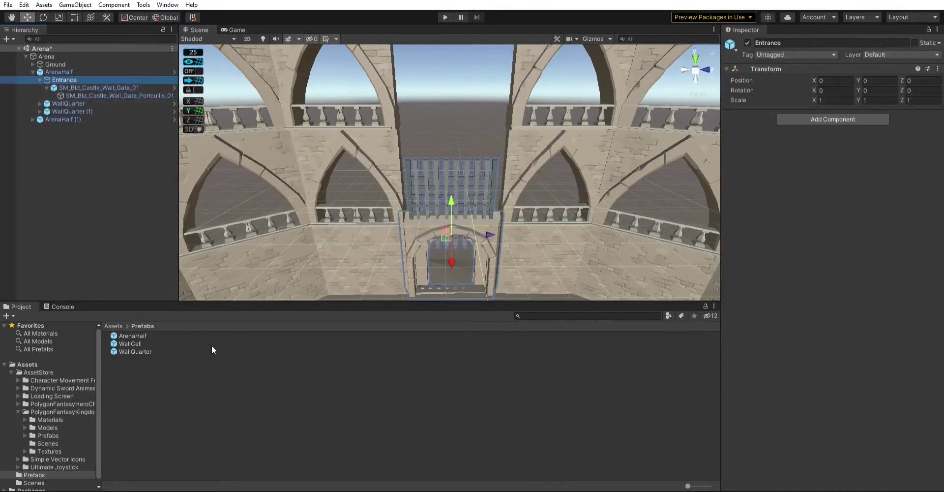
# Step: Add an Archway_02 piece inside Entrance, rotated 90° on Y
pyautogui.press('BackSpace')
pyautogui.press('BackSpace')
pyautogui.write('ab')
pyautogui.moveTo(164, 358); pyautogui.dragTo(72, 75)
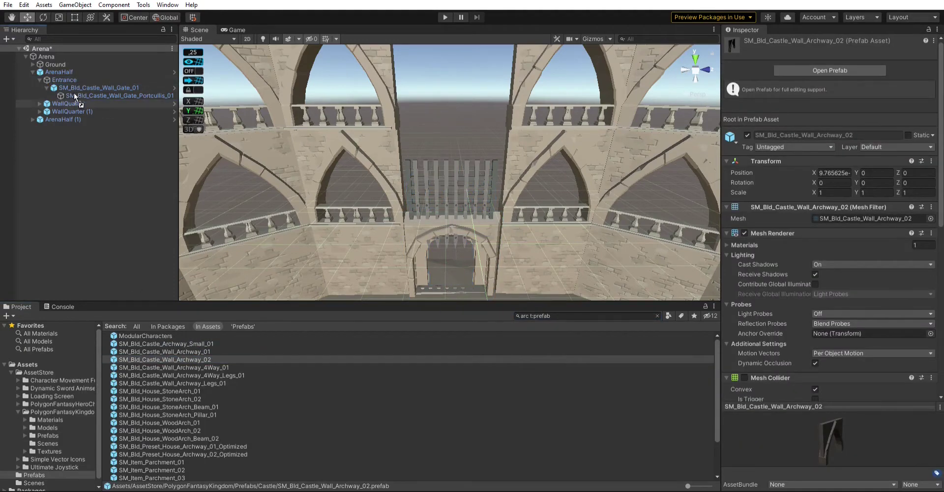
pyautogui.moveTo(162, 359); pyautogui.dragTo(64, 80)
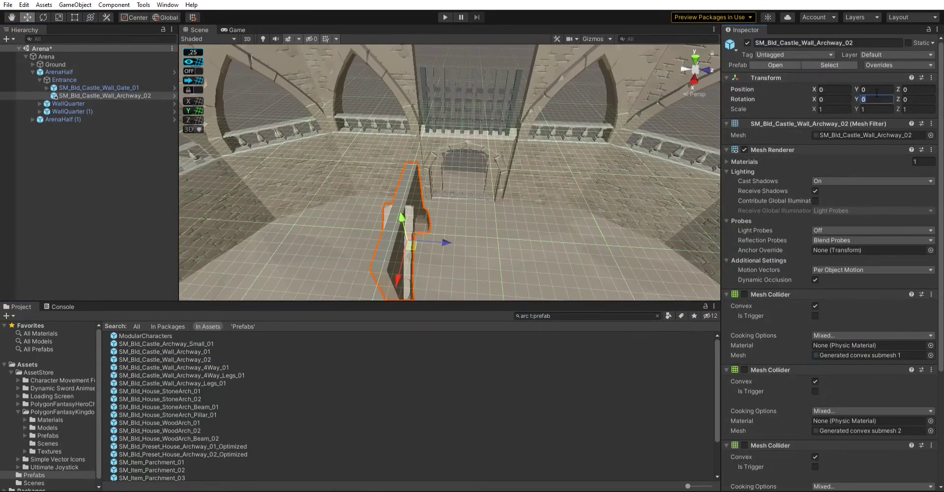
pyautogui.write('90')
pyautogui.press('Return')
# Step: Duplicate the archway and raise the copy above the gate
pyautogui.hotkey('ctrl', 'd')
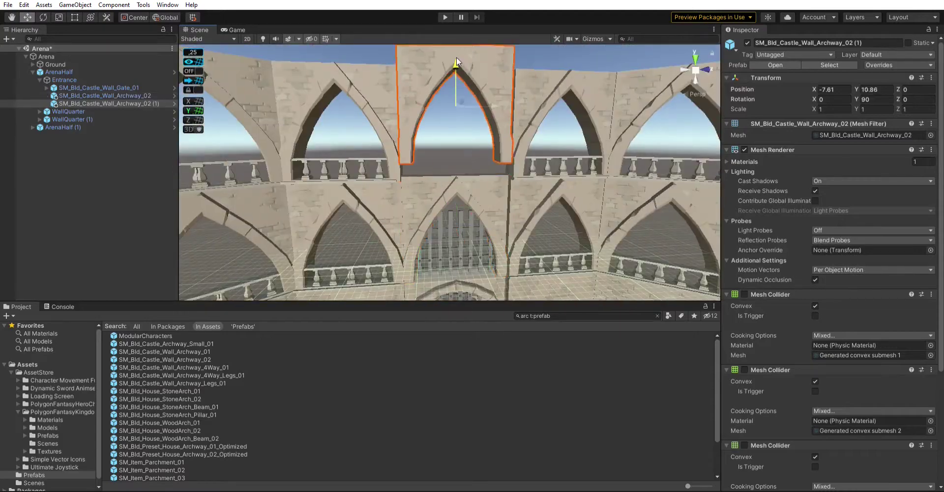
pyautogui.moveTo(420, 155); pyautogui.dragTo(506, 141, button='right')
pyautogui.moveTo(450, 152); pyautogui.dragTo(253, 132, button='right')
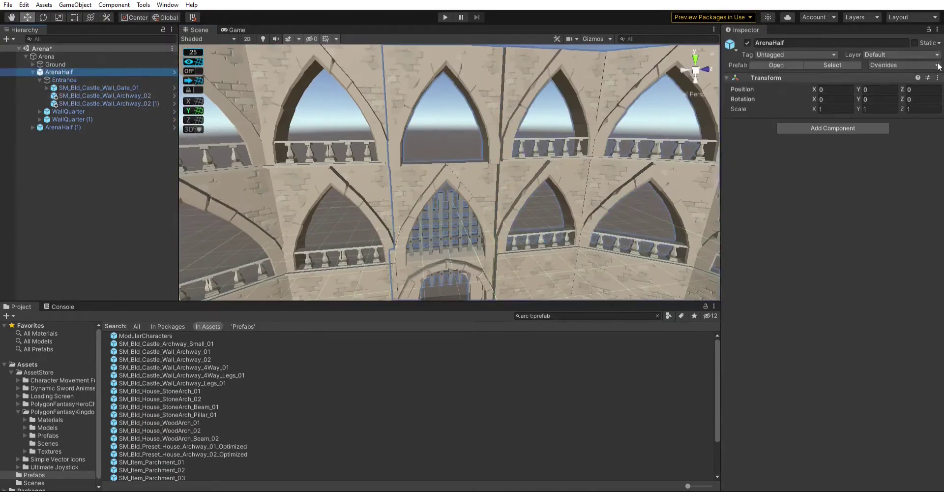
pyautogui.moveTo(492, 158)
pyautogui.mouseDown(button='right')
pyautogui.moveTo(490, 291)
pyautogui.moveTo(528, 79)
pyautogui.mouseUp(button='right')
pyautogui.click(715, 58)
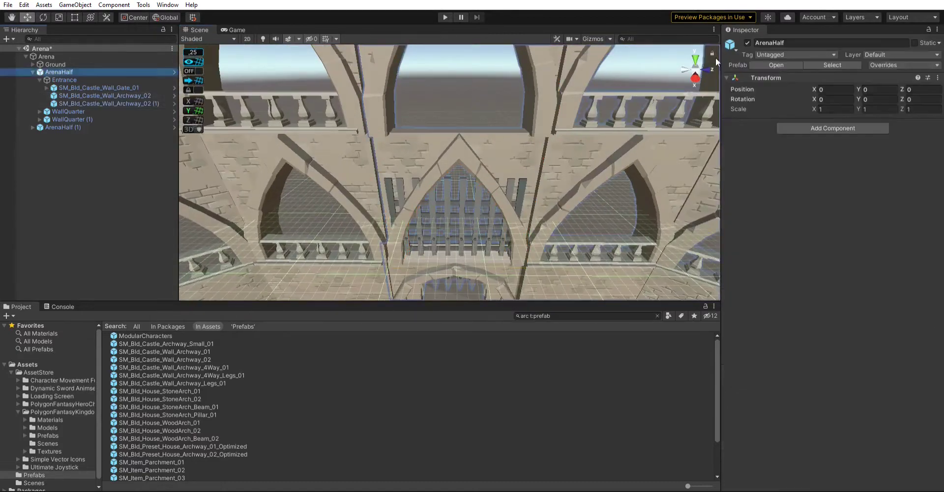
pyautogui.moveTo(715, 57); pyautogui.dragTo(38, 74, button='right')
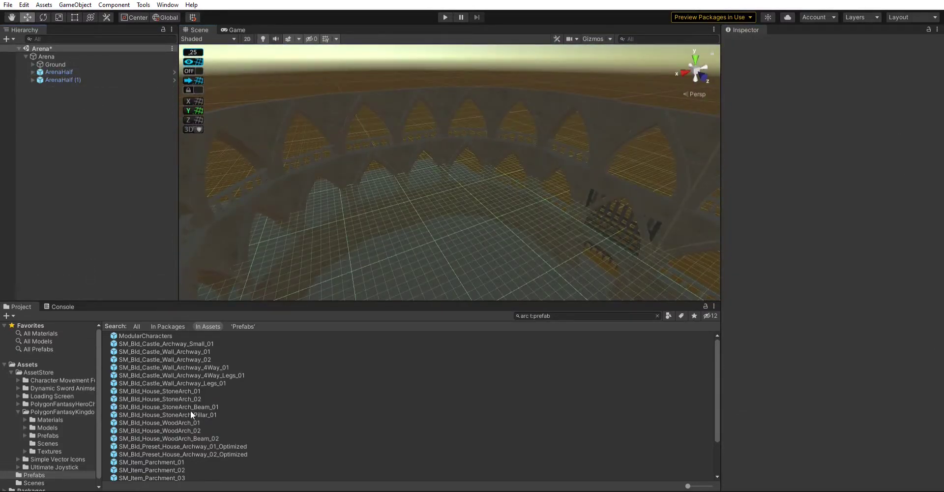
# Step: Create a Lighting group and frame Light_1 in the view
pyautogui.write('Lighting')
pyautogui.press('Return')
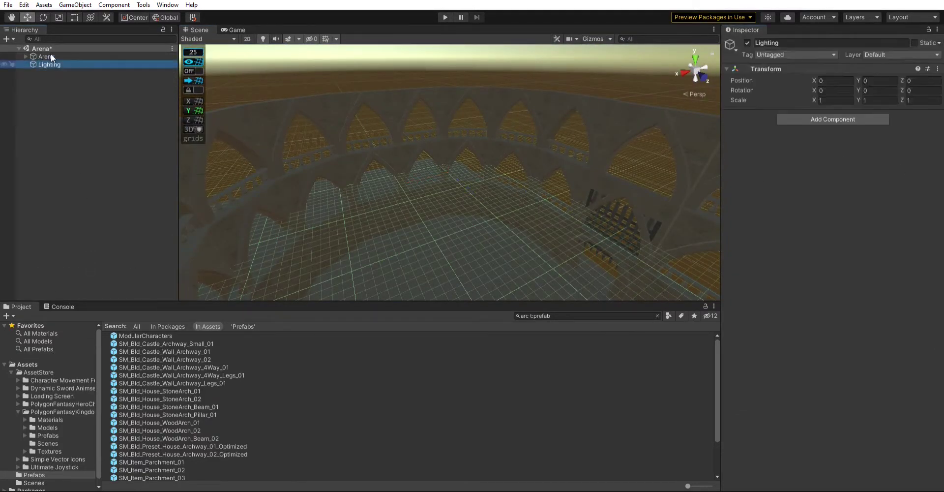
pyautogui.press('Down')
pyautogui.press('f')
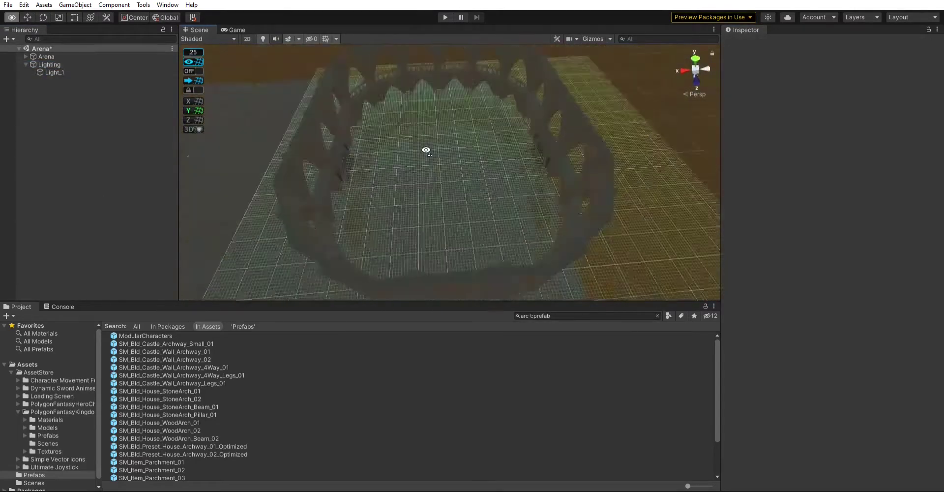
pyautogui.keyDown('alt'); pyautogui.moveTo(435, 166); pyautogui.dragTo(417, 139); pyautogui.keyUp('alt')
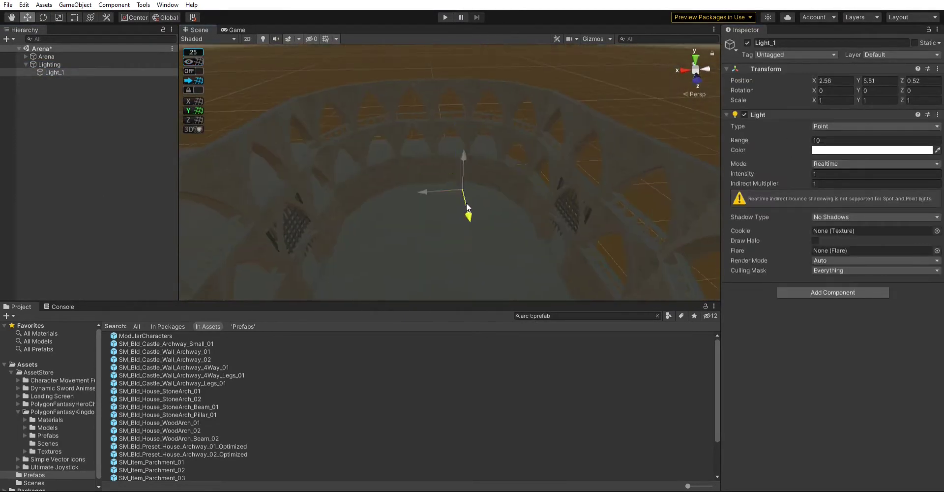
# Step: Give Light_1 a range of about 50 and intensity 2, and lift it higher above the arena
pyautogui.moveTo(266, 33); pyautogui.dragTo(510, 186)
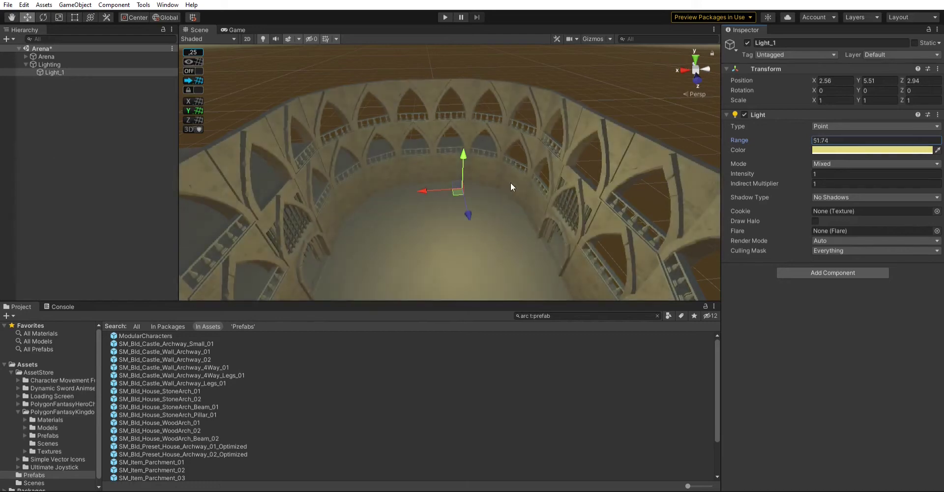
pyautogui.write('2')
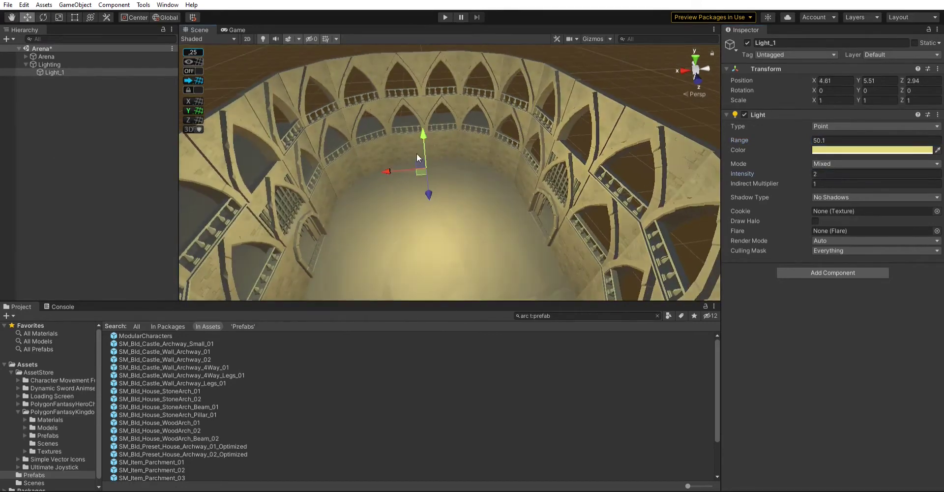
pyautogui.moveTo(417, 152); pyautogui.dragTo(432, 23)
pyautogui.keyDown('alt'); pyautogui.moveTo(516, 152); pyautogui.dragTo(469, 189); pyautogui.keyUp('alt')
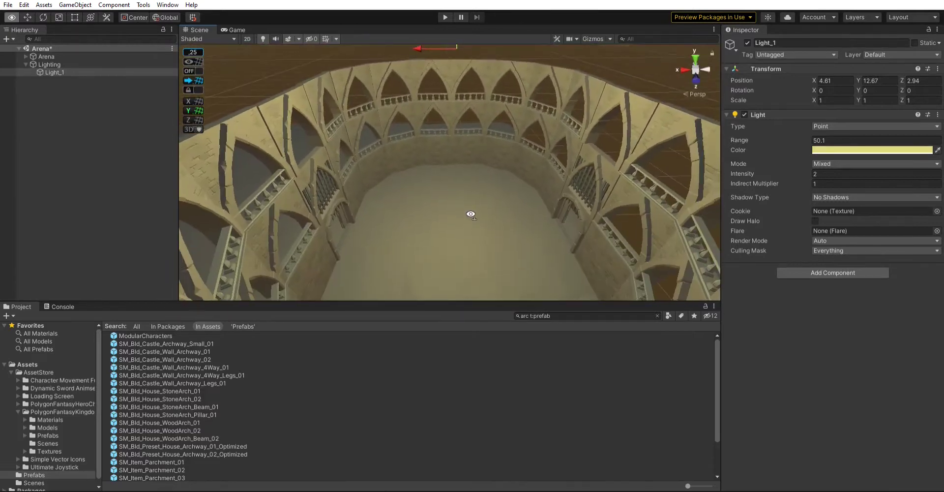
pyautogui.moveTo(469, 189)
pyautogui.mouseDown(button='right')
pyautogui.moveTo(611, 211)
pyautogui.moveTo(742, 87)
pyautogui.mouseUp(button='right')
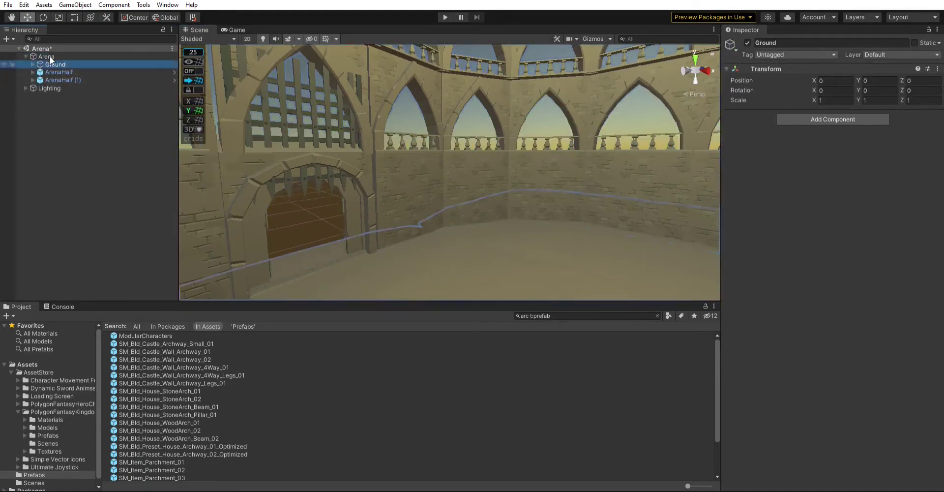
pyautogui.click(103, 95)
pyautogui.keyDown('shift'); pyautogui.click(108, 103); pyautogui.keyUp('shift')
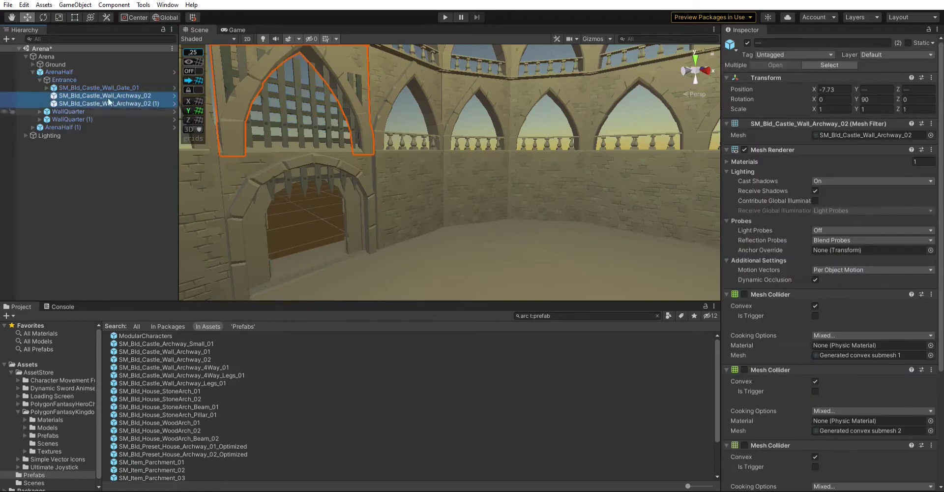
pyautogui.moveTo(442, 172); pyautogui.dragTo(365, 102, button='right')
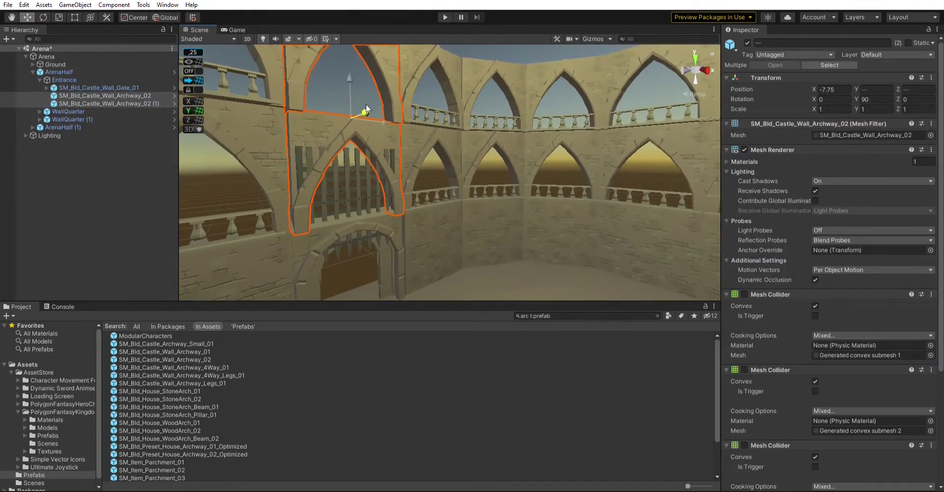
pyautogui.click(367, 105)
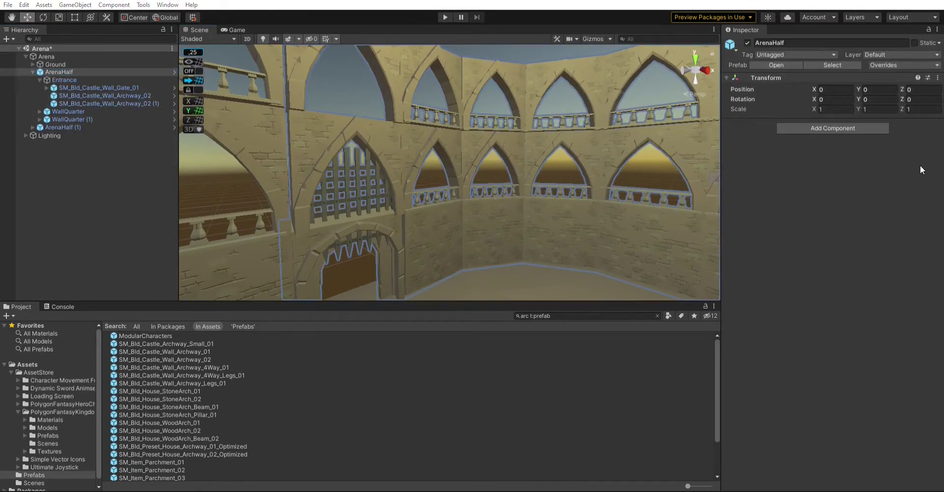
pyautogui.moveTo(442, 172); pyautogui.dragTo(484, 98, button='right')
pyautogui.click(485, 98)
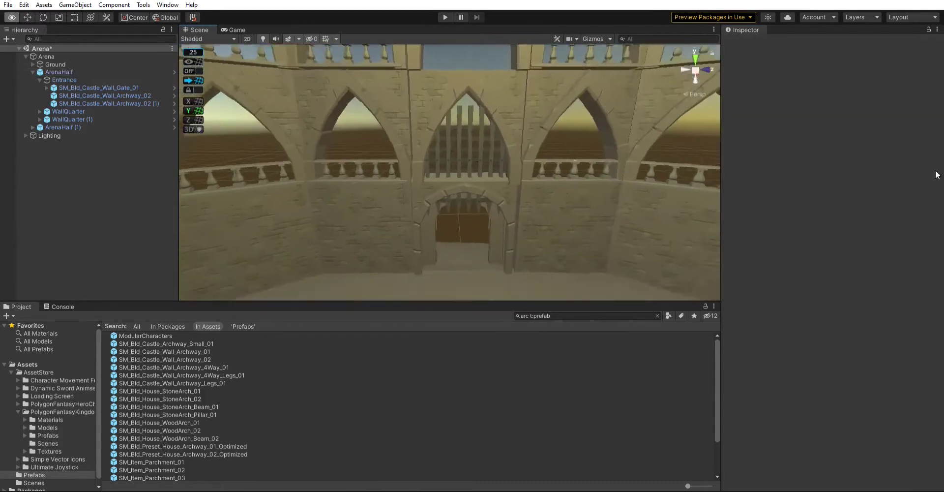
pyautogui.moveTo(937, 175); pyautogui.dragTo(292, 163, button='right')
pyautogui.click(108, 103)
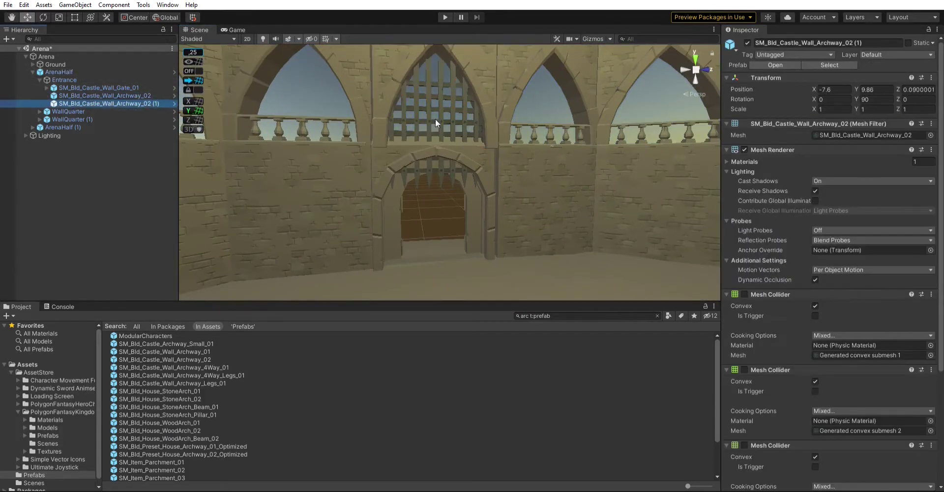
pyautogui.moveTo(423, 197); pyautogui.dragTo(443, 167, button='right')
pyautogui.click(454, 187)
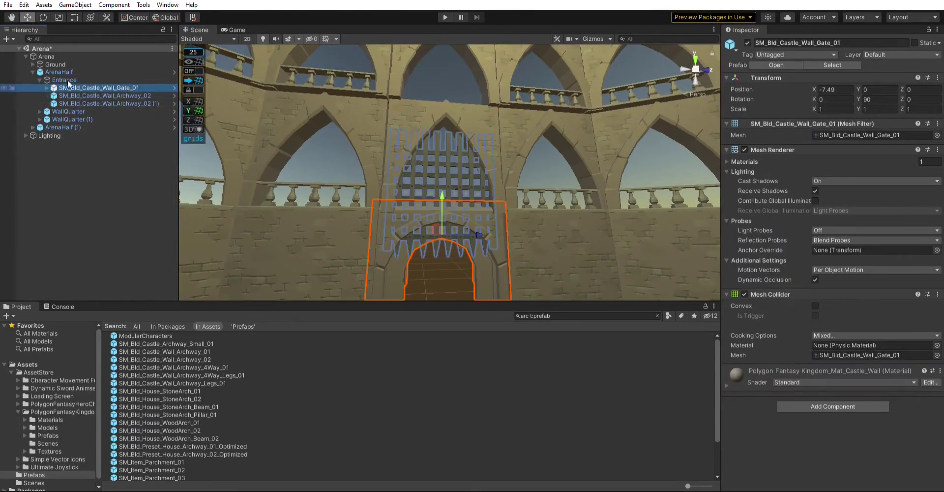
pyautogui.click(447, 181)
pyautogui.press('f')
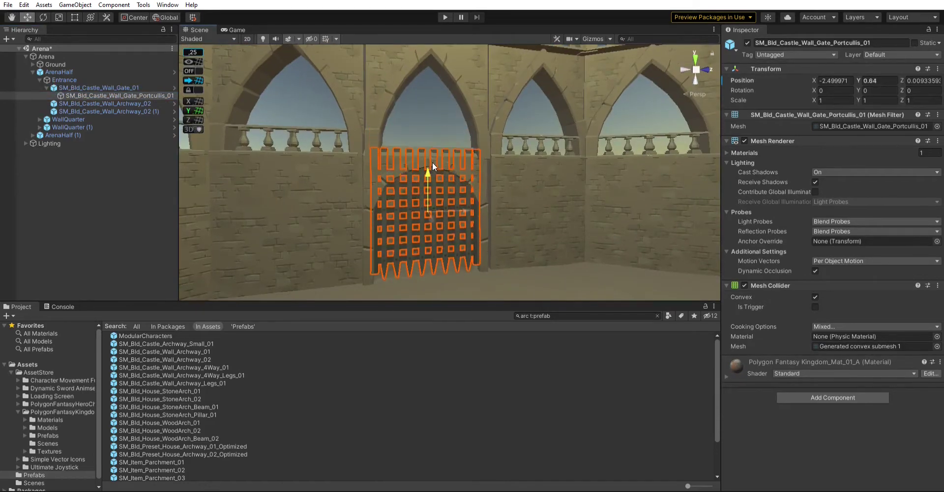
pyautogui.moveTo(435, 171)
pyautogui.mouseDown(button='right')
pyautogui.moveTo(482, 173)
pyautogui.moveTo(403, 63)
pyautogui.moveTo(488, 213)
pyautogui.moveTo(260, 166)
pyautogui.moveTo(261, 7)
pyautogui.mouseUp(button='right')
pyautogui.click(136, 71)
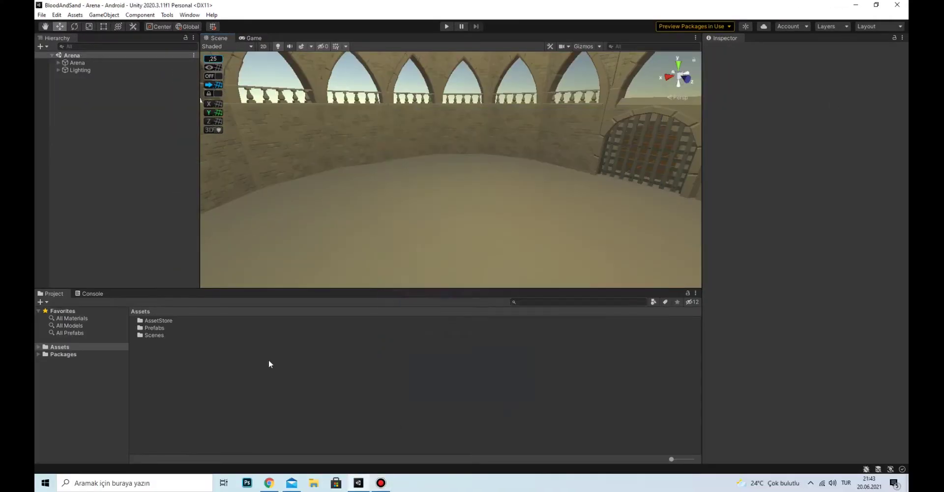
# Step: Name the new C# script ArenaManager
pyautogui.press('BackSpace')
pyautogui.press('BackSpace')
pyautogui.press('BackSpace')
pyautogui.write('ArenaManager')
pyautogui.press('Return')
# Step: Browse Characters_Presets and place the Chr_FantasyHero_Preset_2 hero in the arena
pyautogui.click(162, 321)
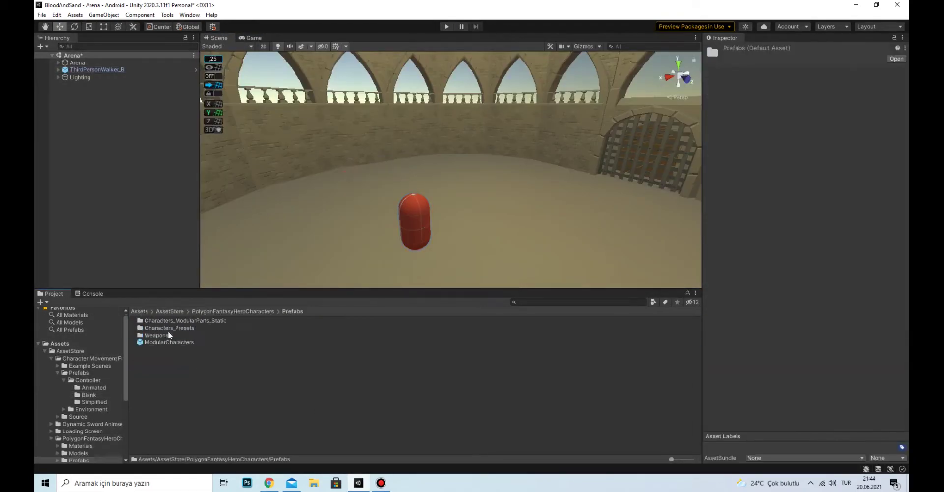
pyautogui.doubleClick(169, 327)
pyautogui.click(201, 328)
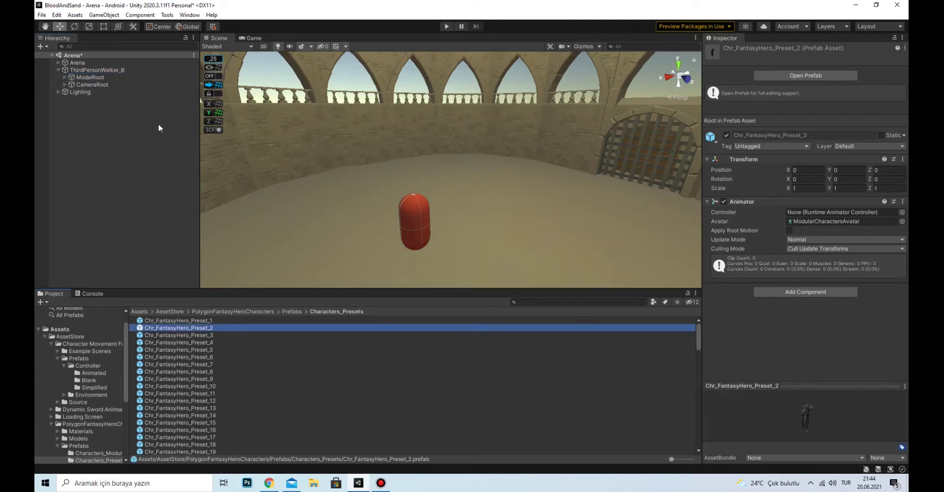
pyautogui.click(446, 26)
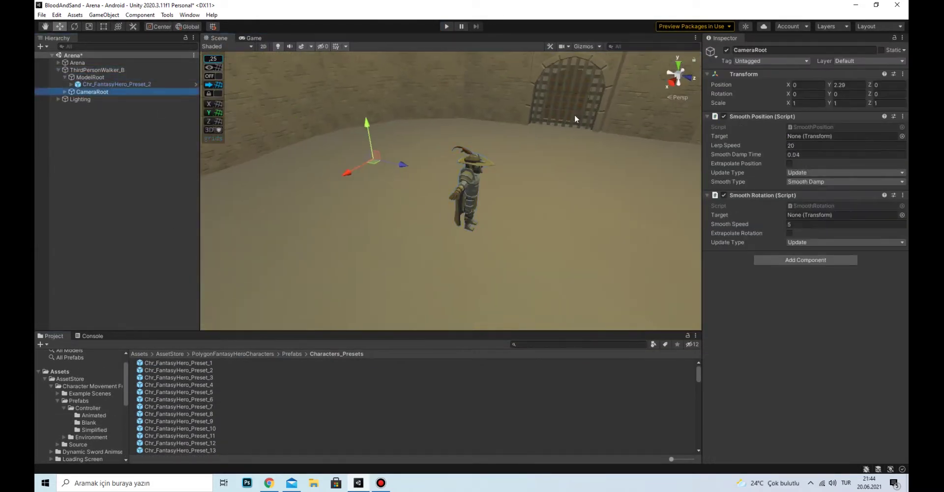
# Step: Inspect the walker controller, hero parts and CameraRoot, then start a play test
pyautogui.click(98, 70)
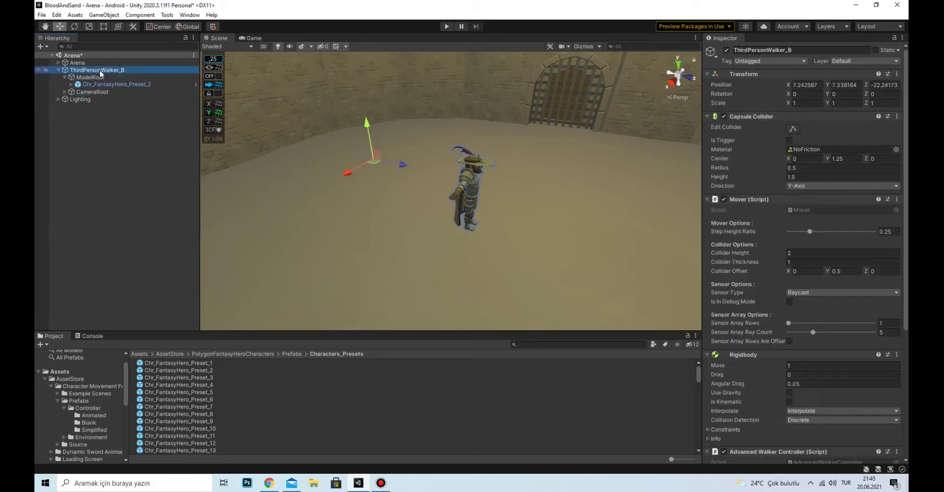
pyautogui.click(100, 91)
pyautogui.doubleClick(117, 85)
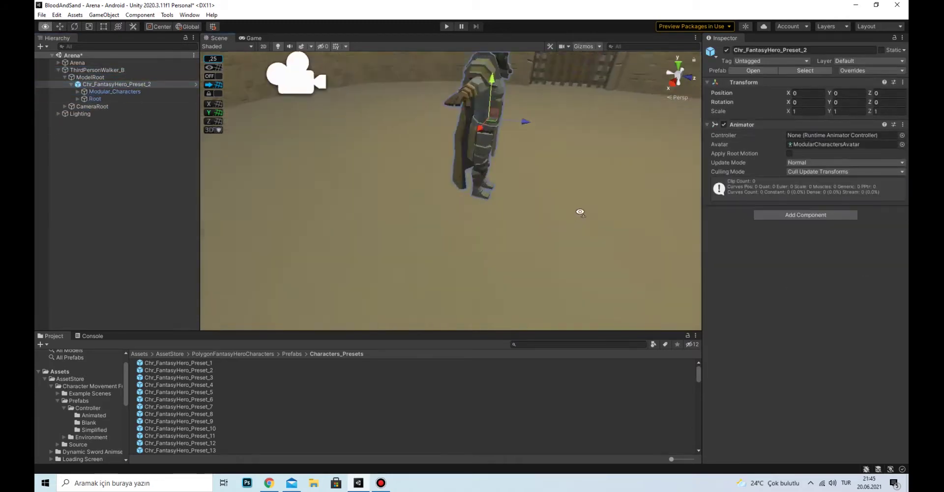
pyautogui.hotkey('ctrl', 'z')
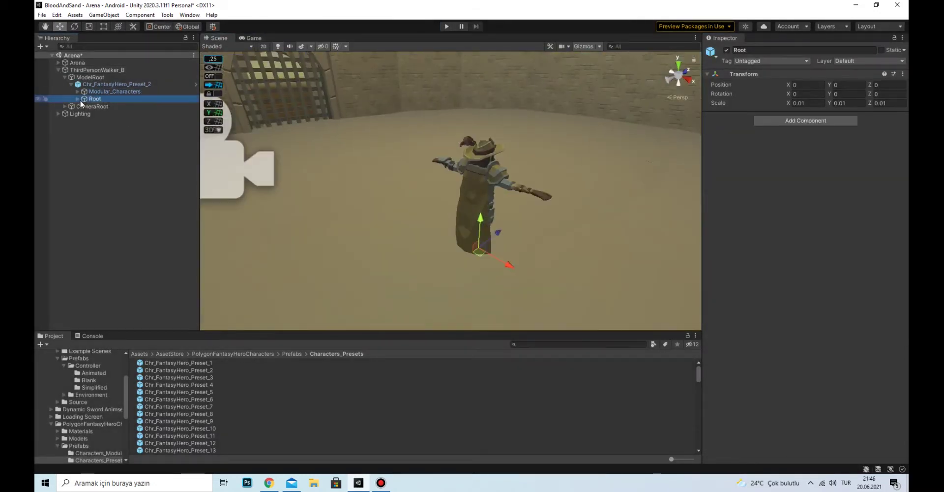
pyautogui.click(71, 84)
pyautogui.click(91, 91)
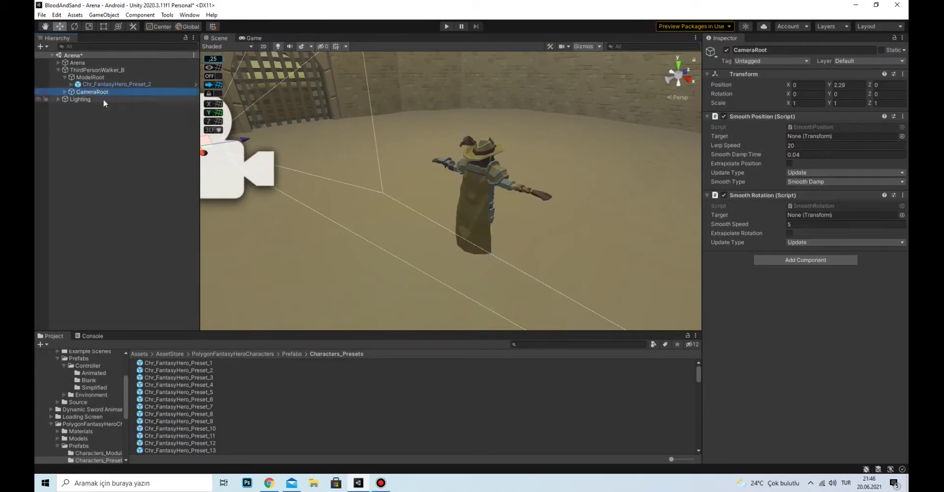
pyautogui.press('f')
pyautogui.hotkey('ctrl', 'p')
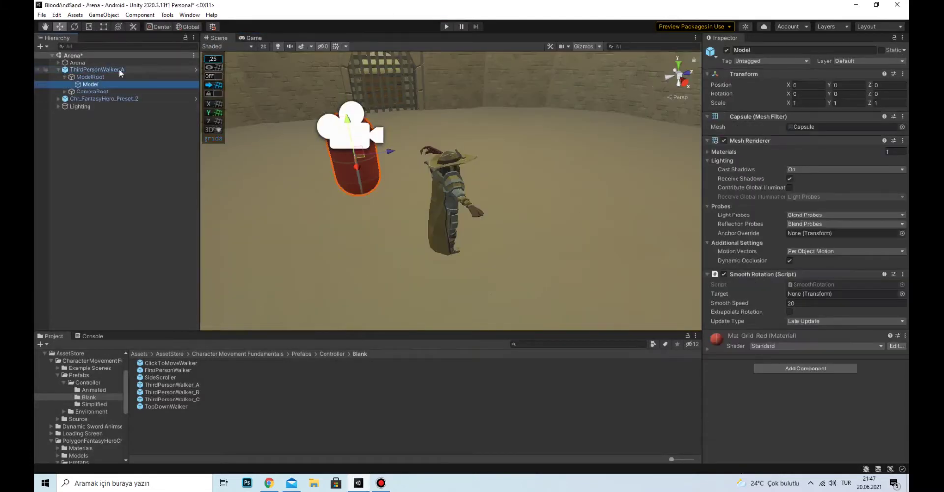
# Step: Nest Chr_FantasyHero_Preset_2 under ModelRoot, rotate ModelRoot -90 on Y, and play-test
pyautogui.moveTo(98, 92); pyautogui.dragTo(91, 78)
pyautogui.moveTo(442, 147)
pyautogui.keyDown('alt'); pyautogui.mouseDown()
pyautogui.moveTo(503, 116)
pyautogui.moveTo(481, 40)
pyautogui.mouseUp(); pyautogui.keyUp('alt')
pyautogui.click(101, 92)
pyautogui.press('f')
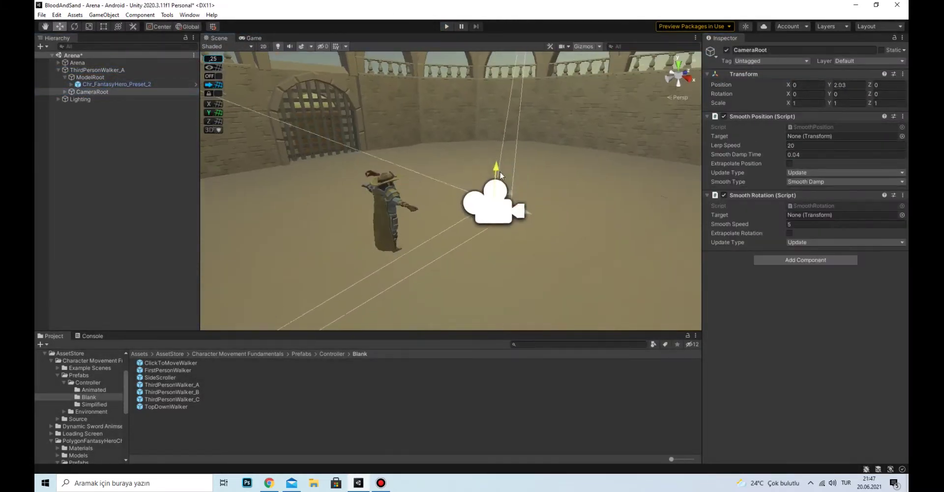
pyautogui.press('Up')
pyautogui.press('Up')
pyautogui.press('Return')
pyautogui.hotkey('ctrl', 'p')
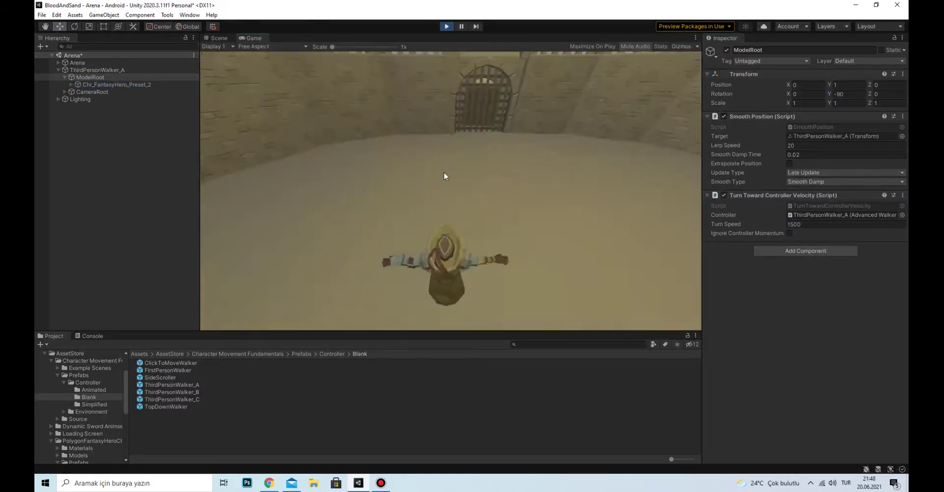
pyautogui.hotkey('ctrl', 'p')
pyautogui.hotkey('ctrl', 'p')
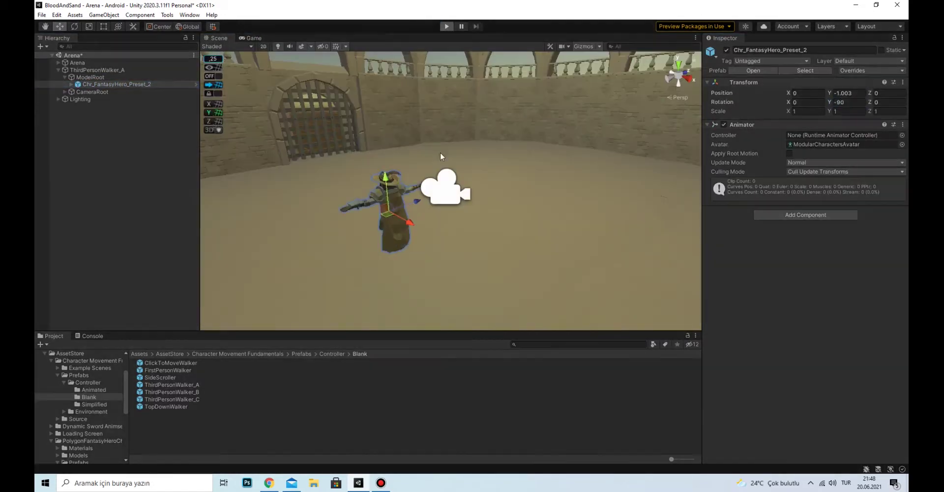
pyautogui.hotkey('ctrl', 'p')
# Step: Reposition CameraRoot and CameraTarget behind the hero and play-test the follow camera
pyautogui.doubleClick(142, 92)
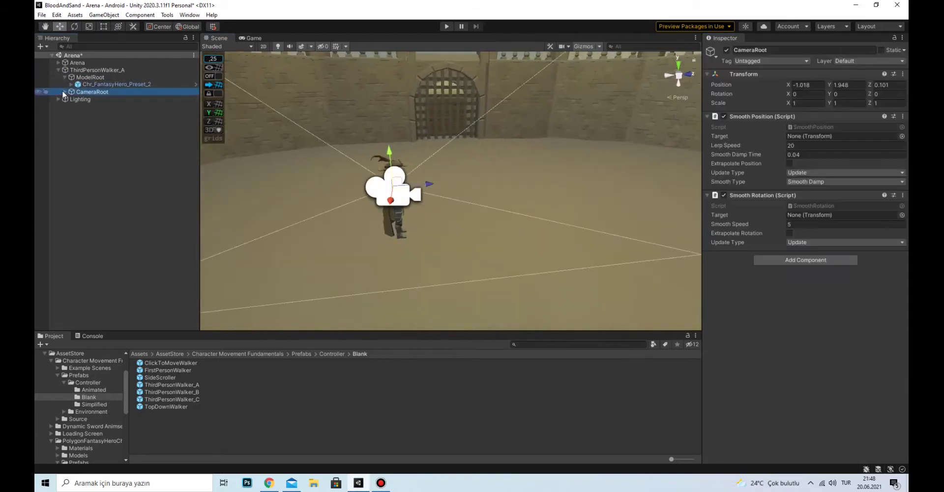
pyautogui.hotkey('alt', 'Right')
pyautogui.press('Down')
pyautogui.press('Down')
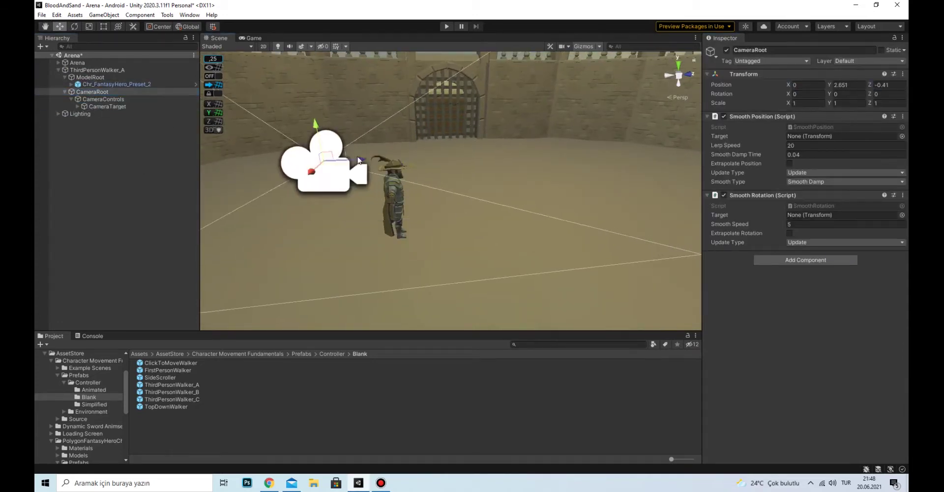
pyautogui.press('Up')
pyautogui.press('Down')
pyautogui.doubleClick(107, 106)
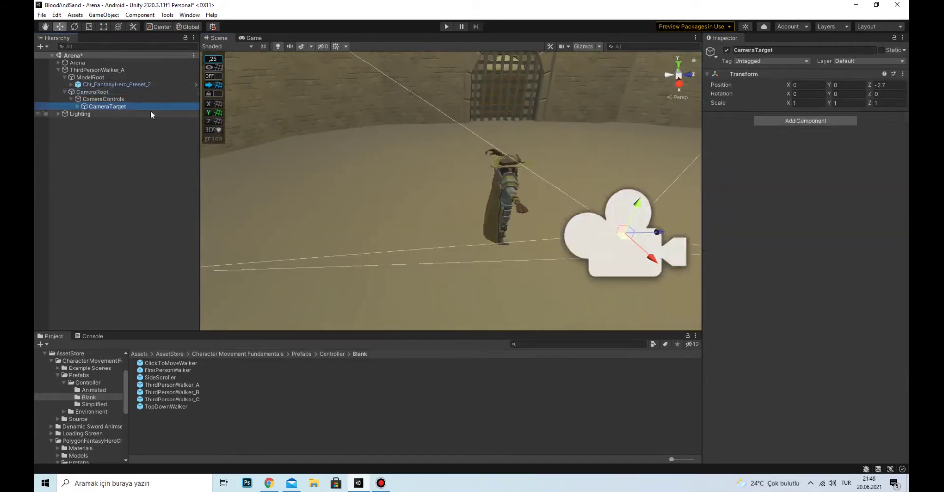
pyautogui.keyDown('alt'); pyautogui.moveTo(443, 221); pyautogui.dragTo(549, 214); pyautogui.keyUp('alt')
pyautogui.click(104, 99)
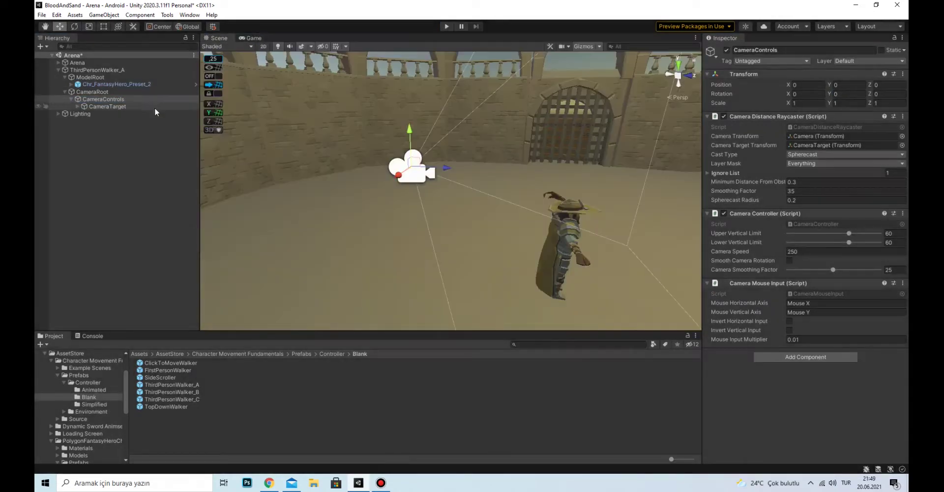
pyautogui.click(155, 107)
pyautogui.keyDown('alt'); pyautogui.moveTo(433, 196); pyautogui.dragTo(383, 199); pyautogui.keyUp('alt')
pyautogui.click(446, 26)
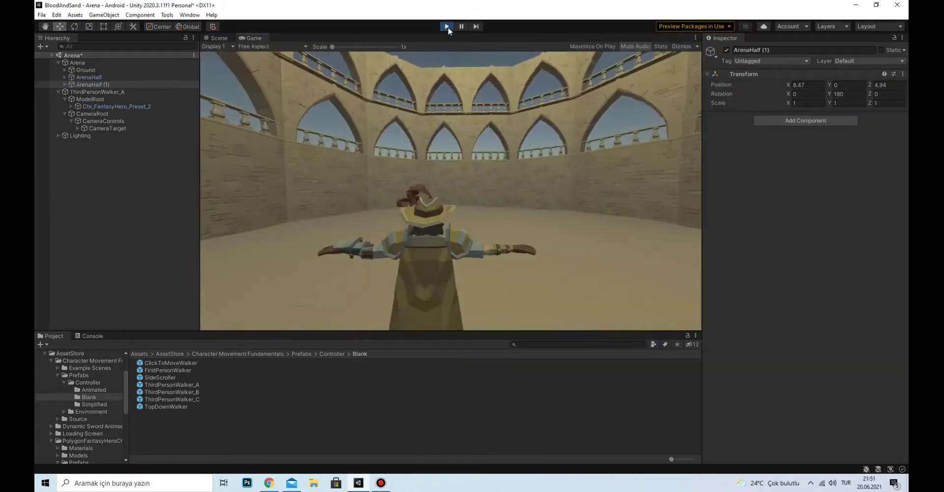
# Step: Add the Ultimate Joystick prefab from the AssetStore folder to the scene
pyautogui.click(170, 354)
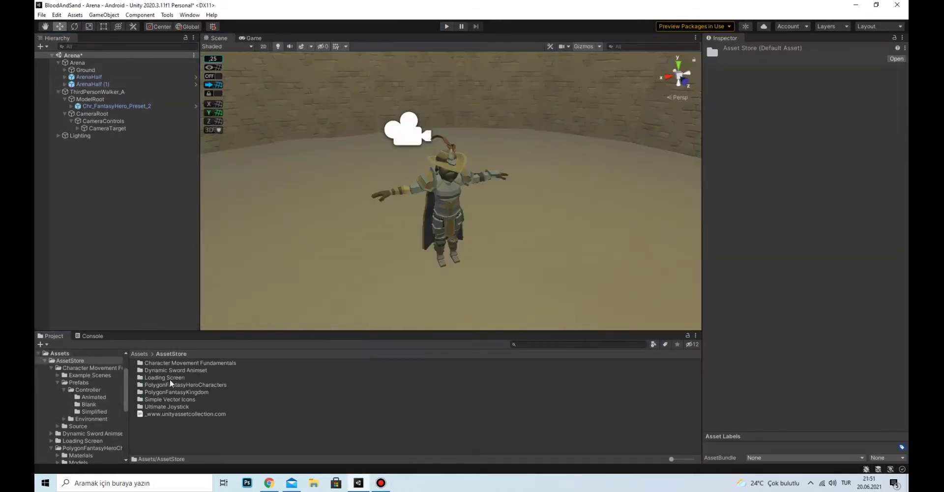
pyautogui.doubleClick(155, 377)
pyautogui.moveTo(167, 398); pyautogui.dragTo(82, 196)
pyautogui.doubleClick(98, 150)
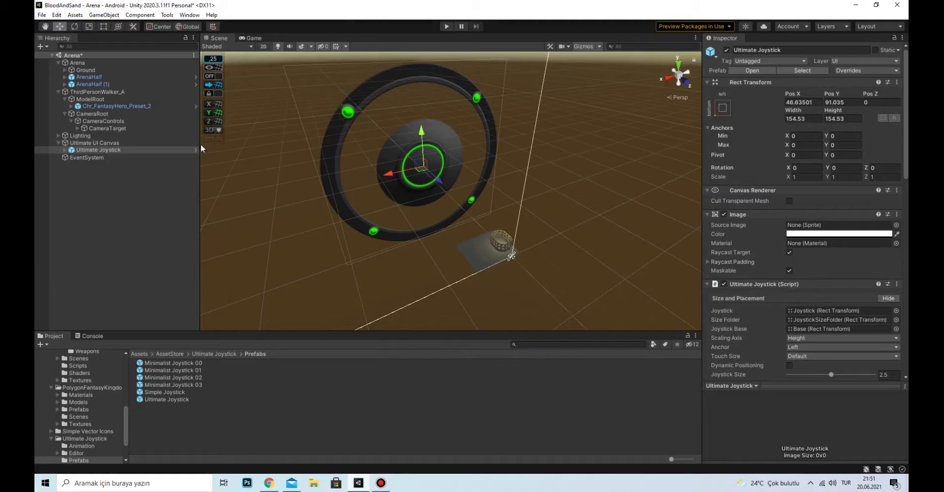
# Step: Select ThirdPersonWalker_A and open its Character Joystick Input script for editing
pyautogui.doubleClick(98, 91)
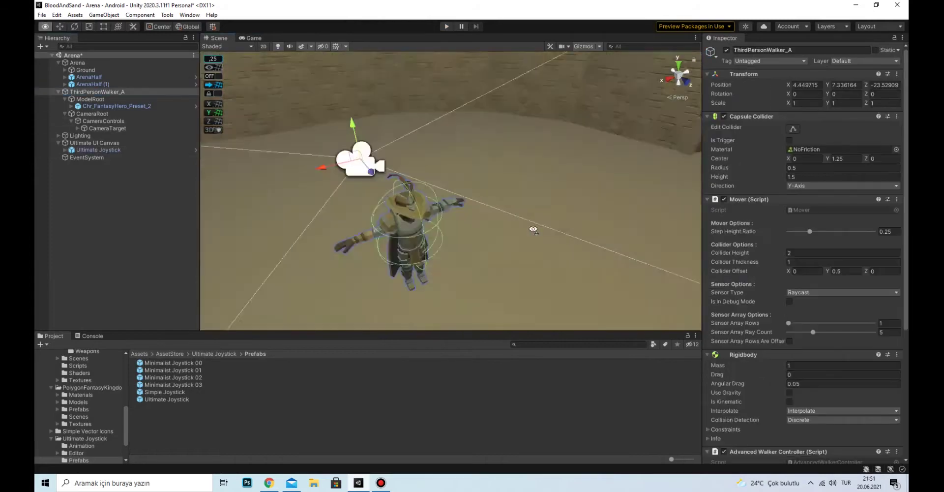
pyautogui.click(117, 106)
pyautogui.keyDown('alt'); pyautogui.moveTo(565, 276); pyautogui.dragTo(654, 295); pyautogui.keyUp('alt')
pyautogui.hotkey('ctrl', 'z')
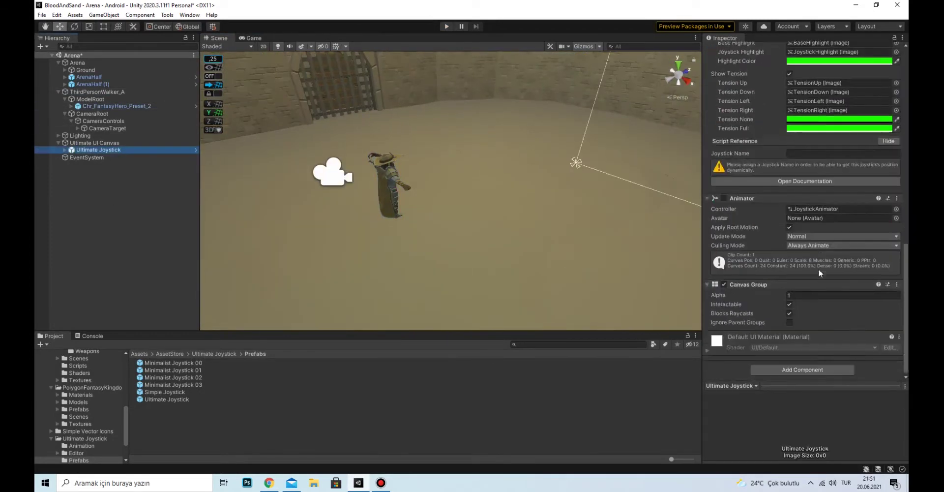
pyautogui.scroll(10, 751, 282)
pyautogui.click(93, 92)
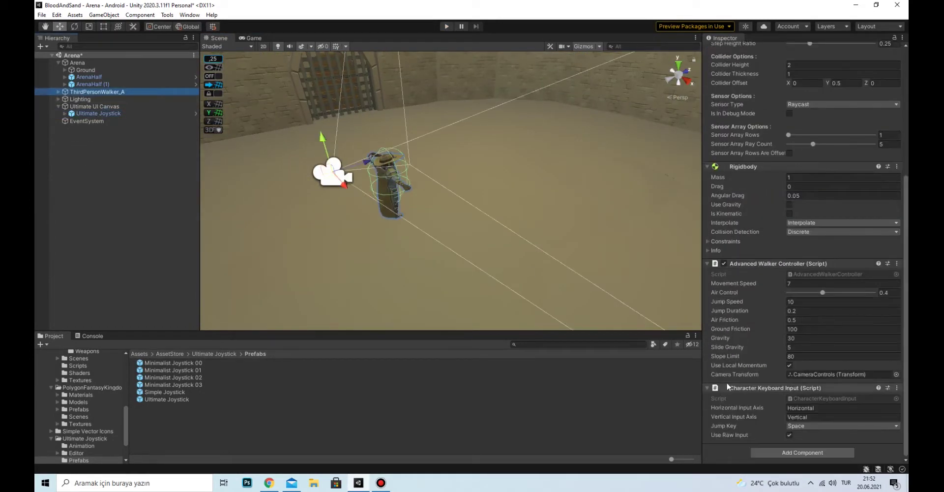
pyautogui.doubleClick(820, 167)
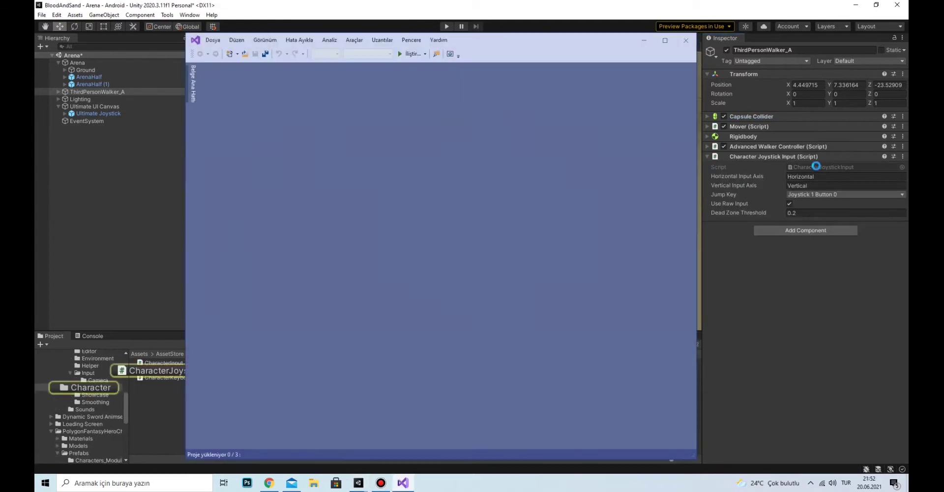
# Step: Name the Ultimate Joystick MoveCharacter and select the old horizontal input code
pyautogui.click(98, 113)
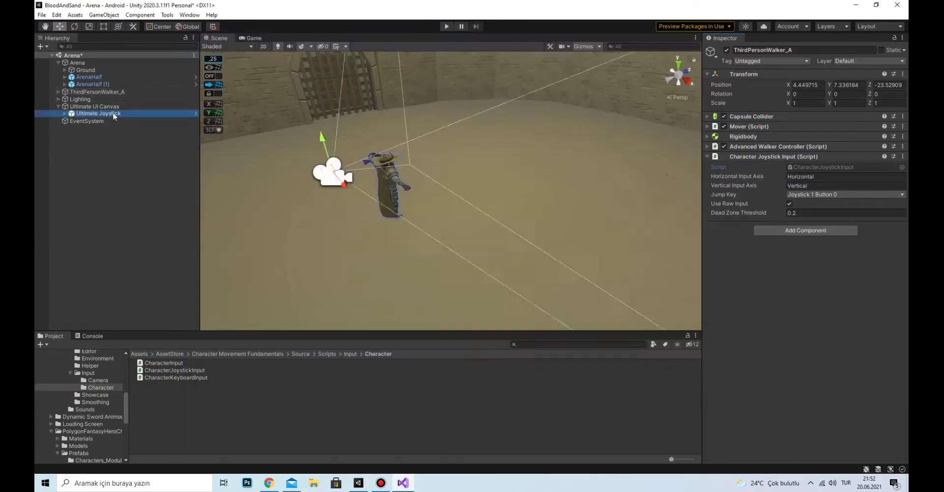
pyautogui.scroll(-10, 839, 267)
pyautogui.scroll(10, 833, 279)
pyautogui.scroll(-10, 799, 245)
pyautogui.click(810, 235)
pyautogui.write('MoveCharacter')
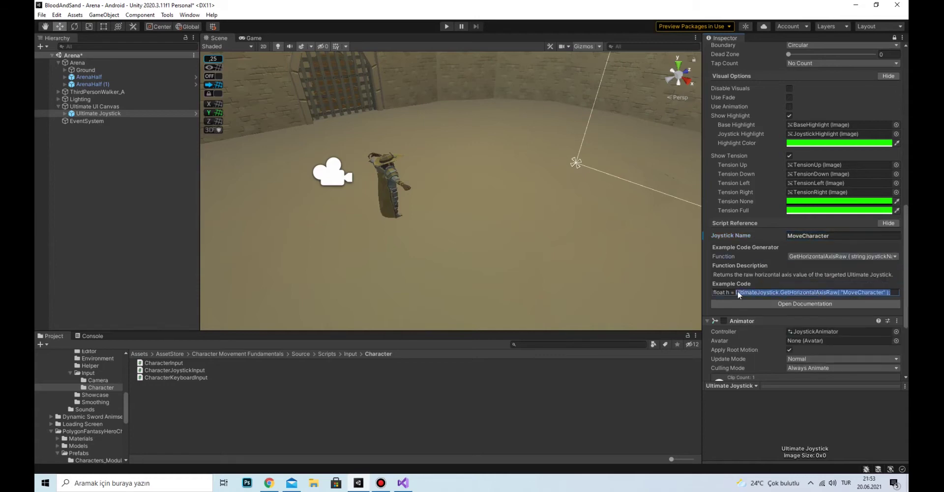
pyautogui.hotkey('alt', 'Tab')
pyautogui.moveTo(371, 167); pyautogui.dragTo(311, 168)
# Step: Swap the vertical input for the MoveCharacter joystick's vertical axis call and play-test the hero
pyautogui.hotkey('ctrl', 'c')
pyautogui.hotkey('ctrl', 'v')
pyautogui.write('Vertical')
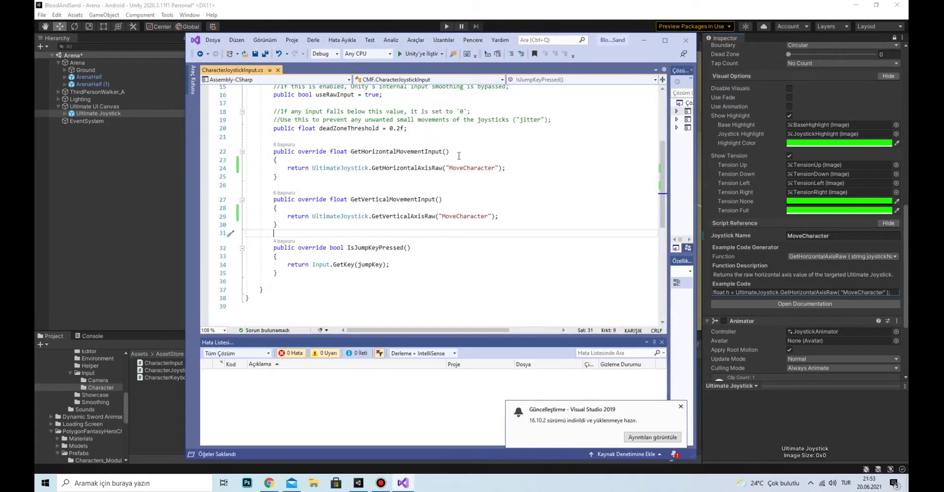
pyautogui.hotkey('alt', 'Tab')
pyautogui.hotkey('ctrl', 'p')
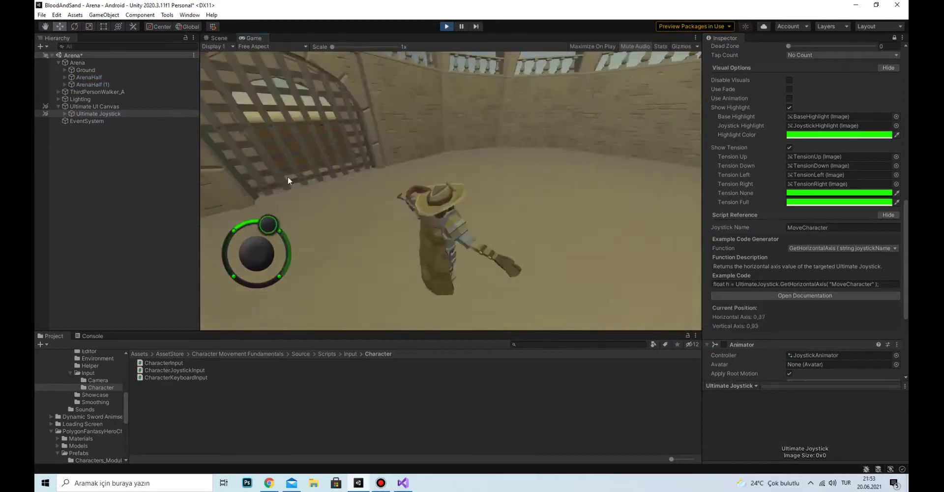
pyautogui.hotkey('alt', 'Tab')
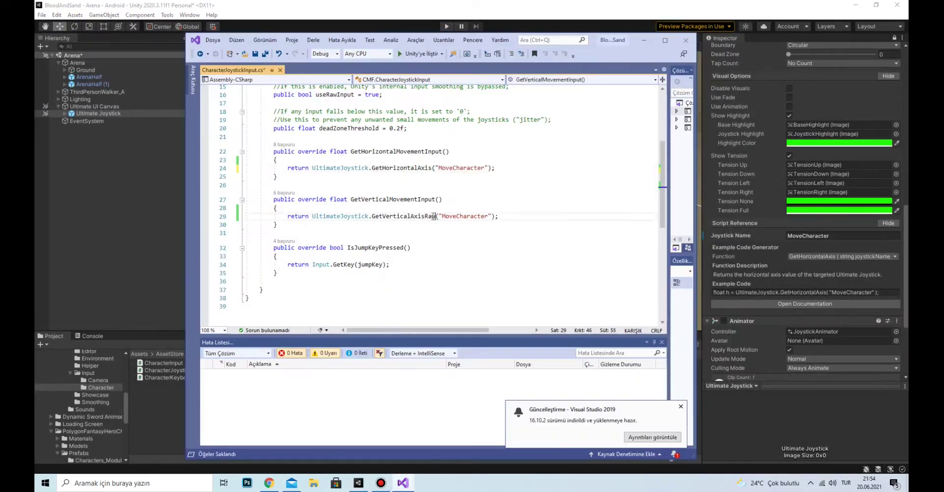
pyautogui.hotkey('alt', 'Tab')
# Step: Move ThirdPersonWalker_A briefly under Ultimate UI Canvas, then back to the hierarchy root
pyautogui.click(104, 92)
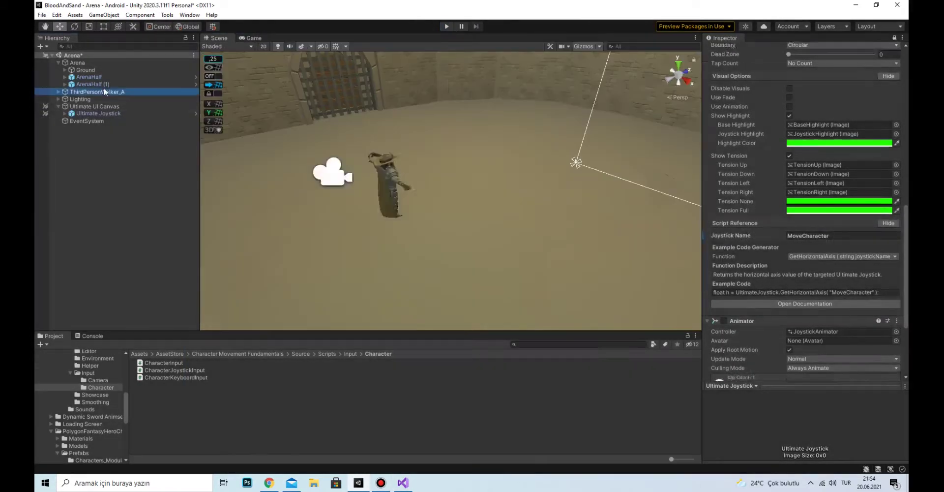
pyautogui.moveTo(105, 91); pyautogui.dragTo(94, 106)
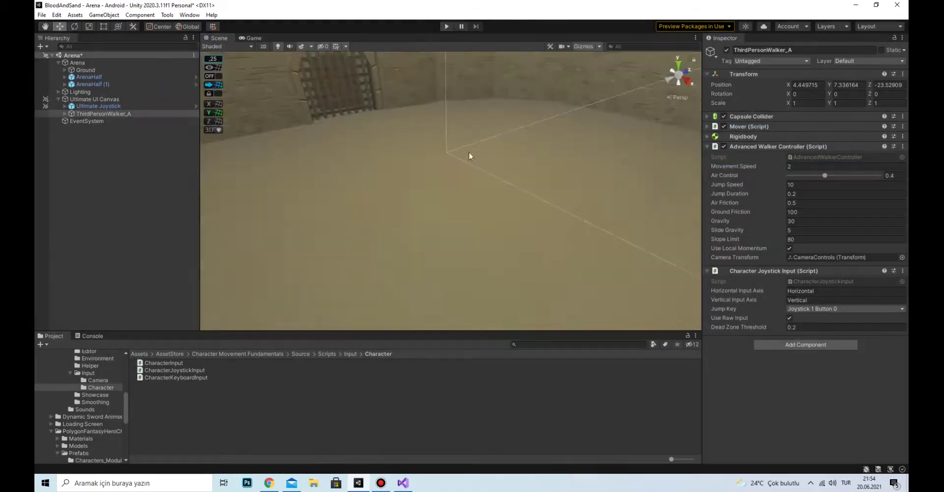
pyautogui.scroll(-5, 468, 152)
pyautogui.doubleClick(98, 106)
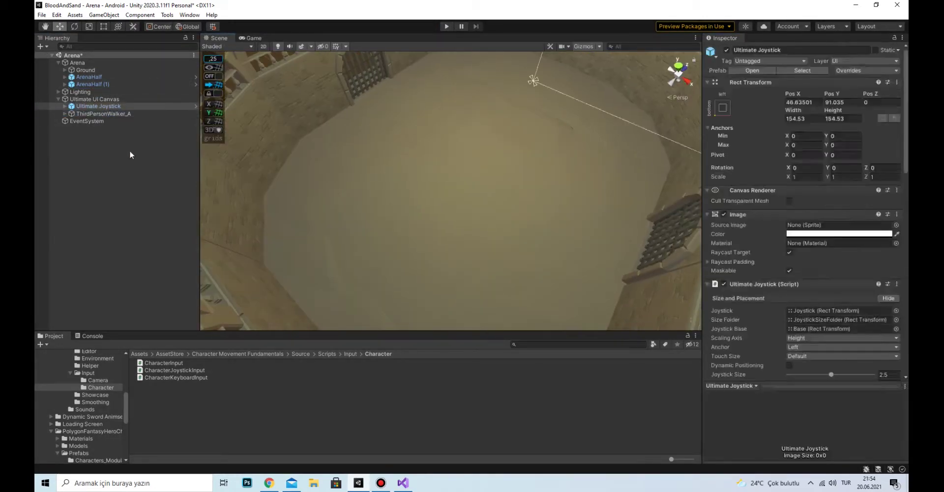
pyautogui.hotkey('ctrl', 'z')
pyautogui.click(74, 114)
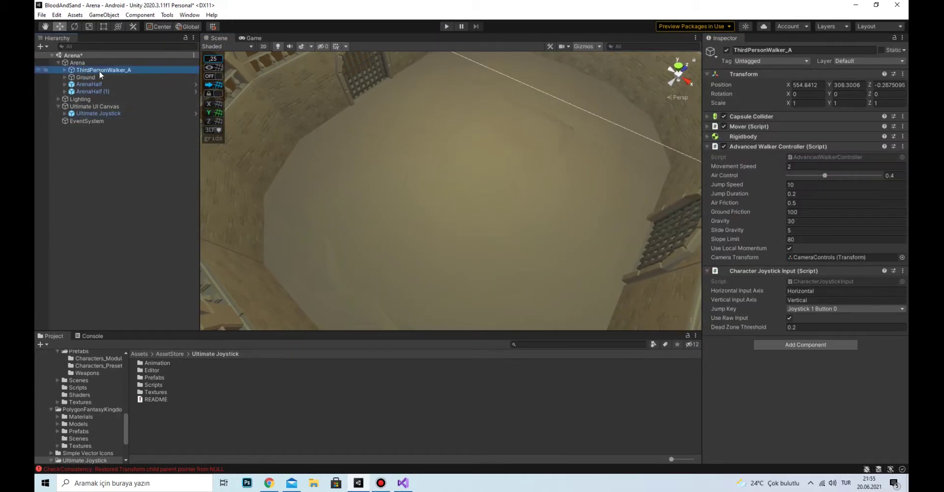
pyautogui.moveTo(99, 70); pyautogui.dragTo(113, 158)
# Step: Play-test the joystick-driven hero, then stop play mode
pyautogui.click(446, 26)
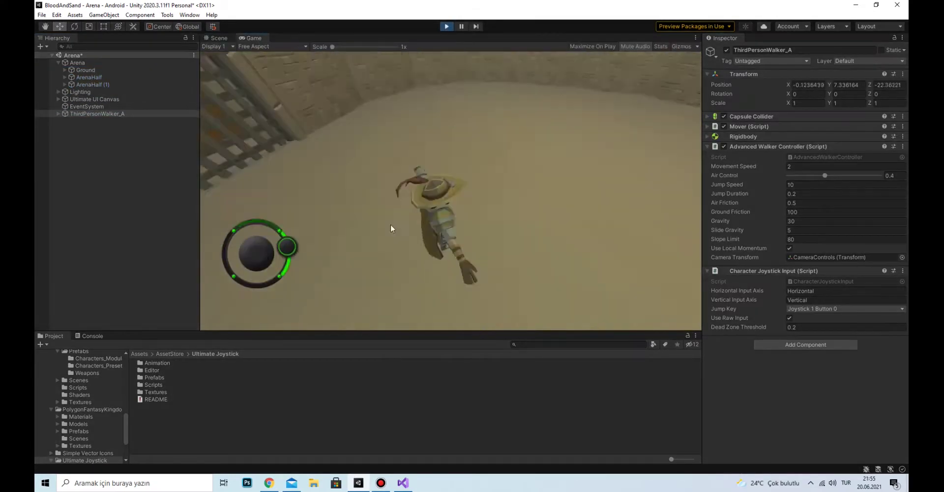
pyautogui.click(127, 136)
pyautogui.hotkey('ctrl', 'p')
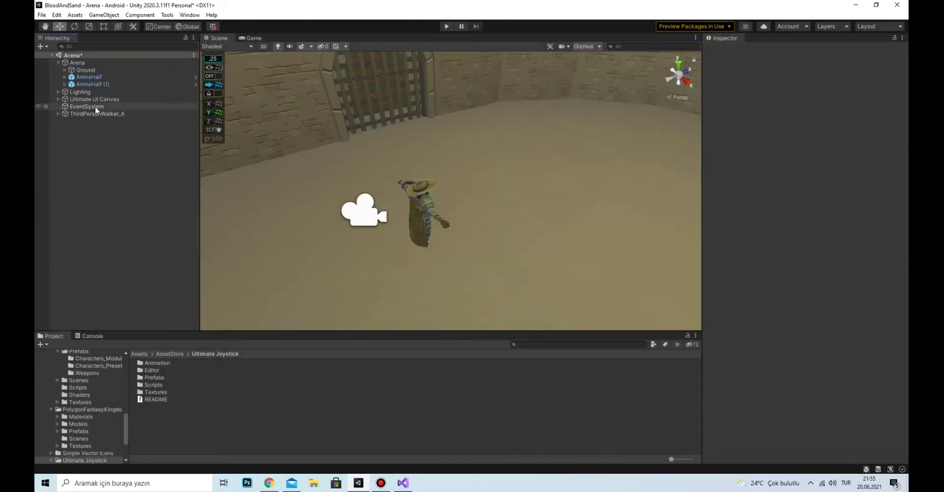
pyautogui.hotkey('ctrl', 'z')
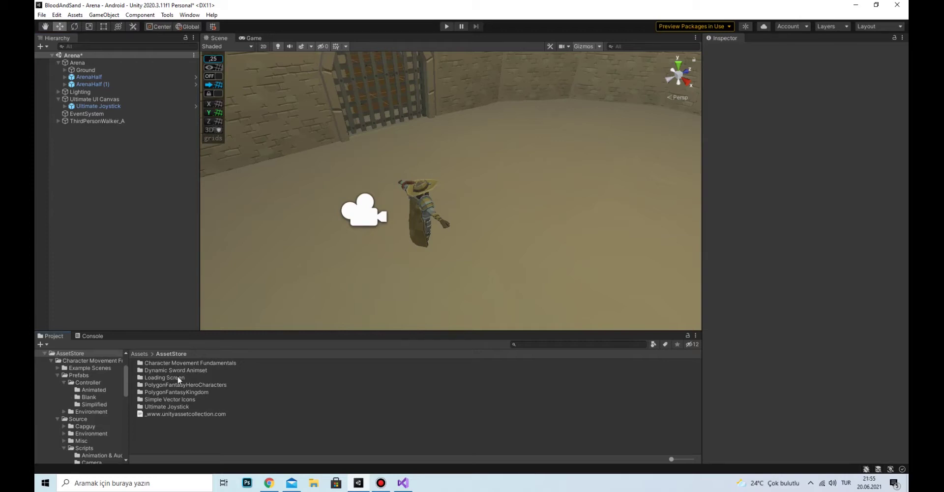
# Step: Drag the Minimalist Joystick 00 prefab from Ultimate Joystick/Prefabs onto Ultimate UI Canvas
pyautogui.doubleClick(166, 406)
pyautogui.doubleClick(148, 377)
pyautogui.moveTo(173, 363); pyautogui.dragTo(94, 98)
# Step: Select Minimalist Joystick 00 and set its Touch Size to Custom
pyautogui.click(94, 99)
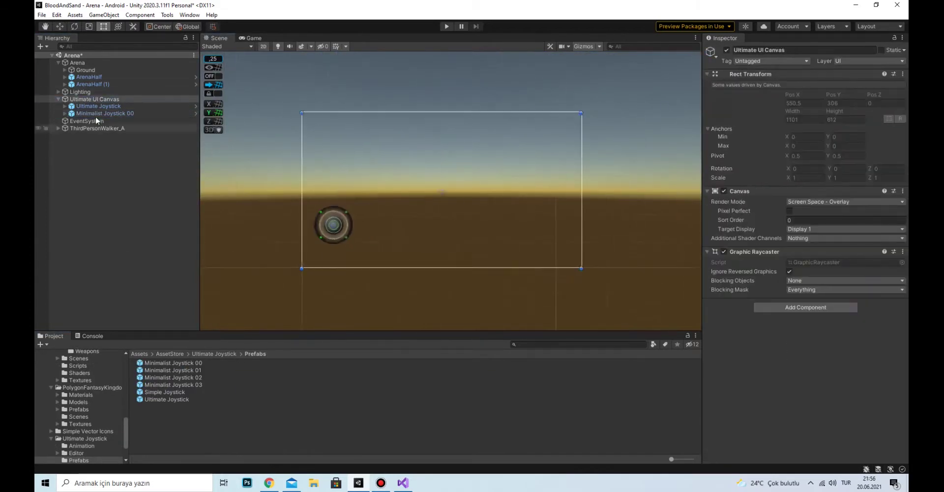
pyautogui.click(97, 113)
pyautogui.click(797, 192)
pyautogui.click(801, 202)
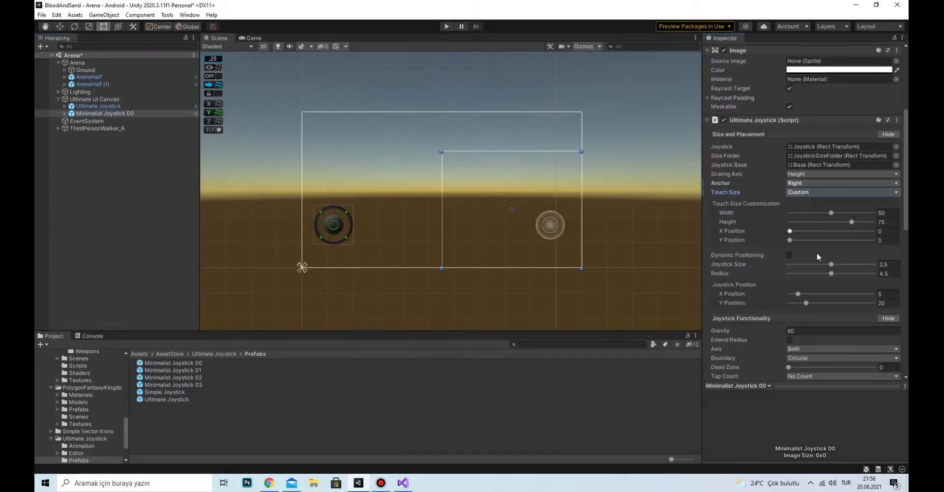
# Step: Size the touch area to 63.8 by 58.5 at Y 100 and enable Disable Visuals
pyautogui.scroll(-5, 816, 251)
pyautogui.scroll(4, 809, 218)
pyautogui.scroll(3, 816, 285)
pyautogui.scroll(-4, 799, 277)
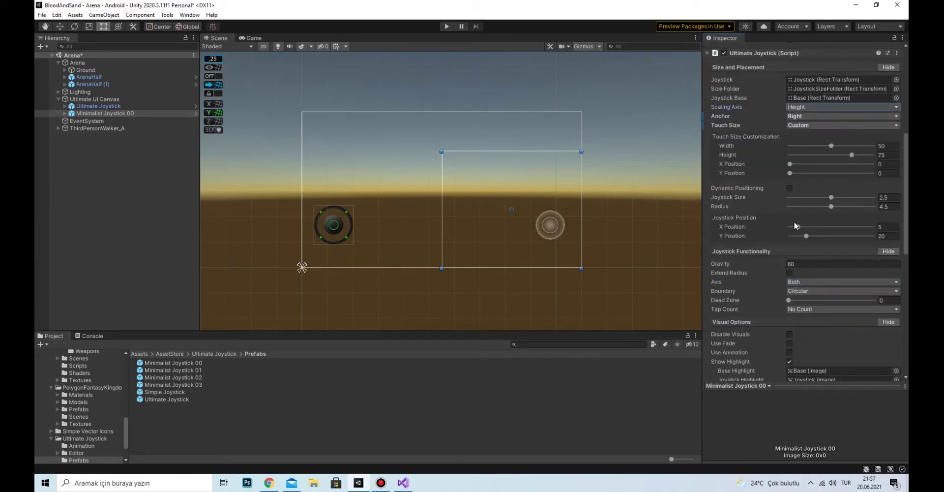
pyautogui.scroll(6, 791, 277)
pyautogui.scroll(-10, 790, 277)
pyautogui.click(789, 250)
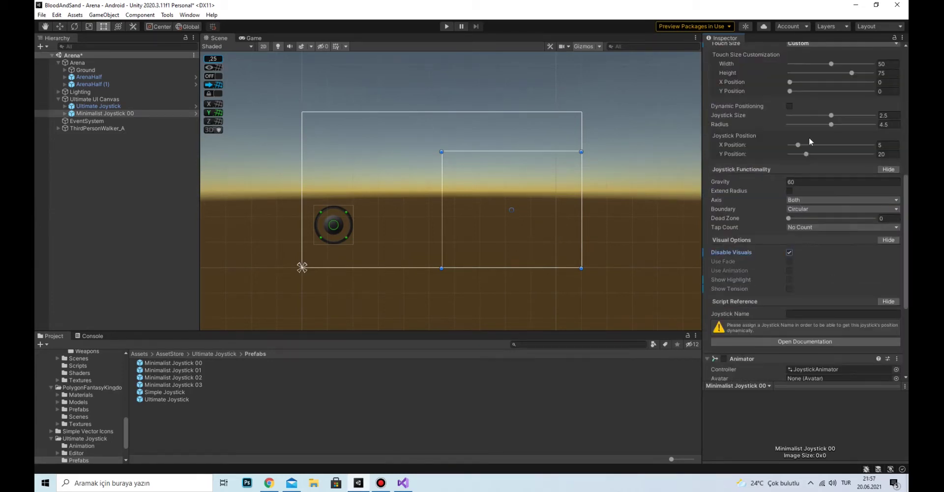
pyautogui.scroll(4, 807, 141)
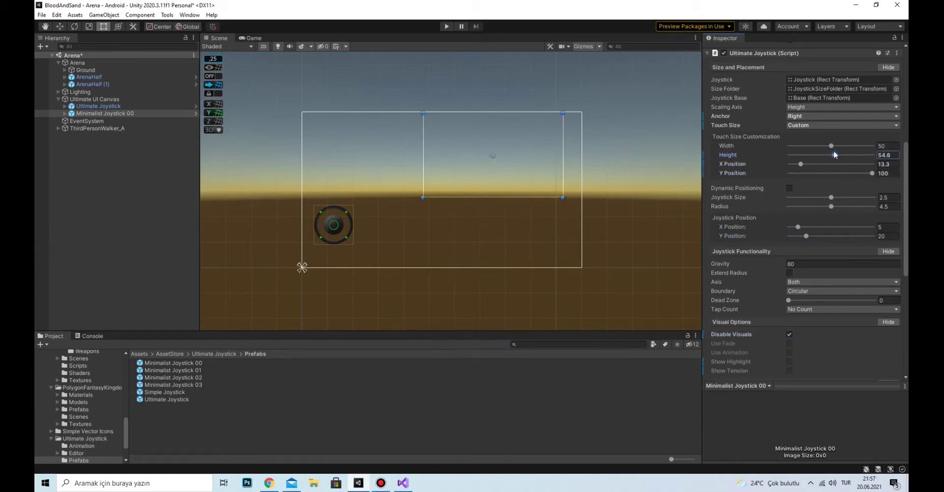
# Step: Return the Scene view to 3D perspective, focus the hero, and select CameraControls
pyautogui.click(184, 196)
pyautogui.press('w')
pyautogui.press('2')
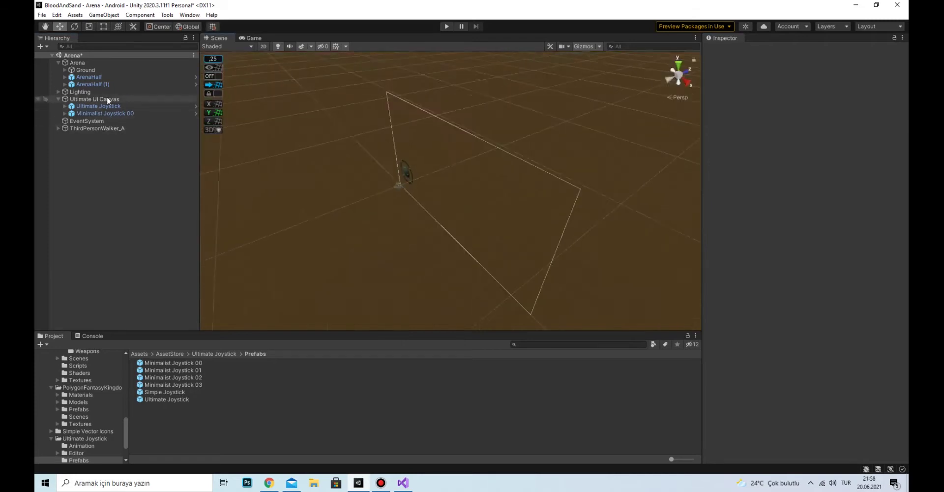
pyautogui.doubleClick(97, 128)
pyautogui.click(343, 159)
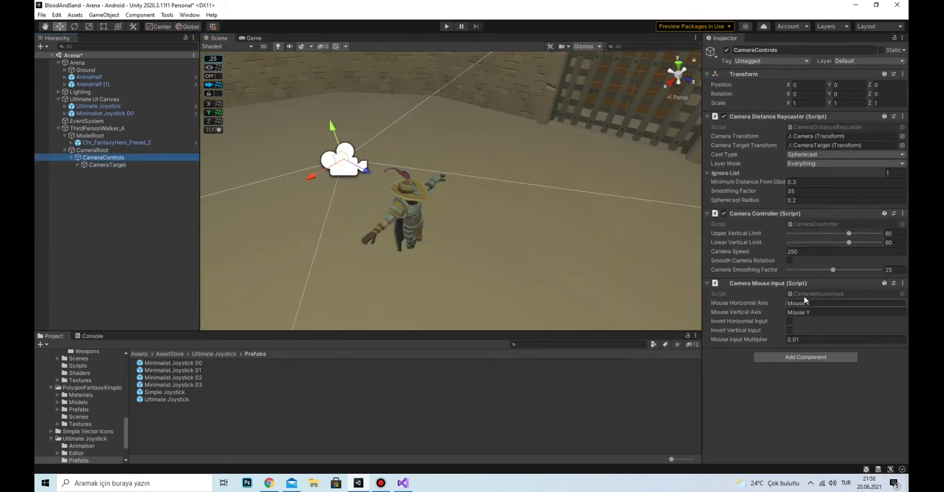
# Step: Swap CameraControls to Camera Joystick Input and delete the old input lines in CameraJoystickInput.cs
pyautogui.click(805, 298)
pyautogui.doubleClick(806, 290)
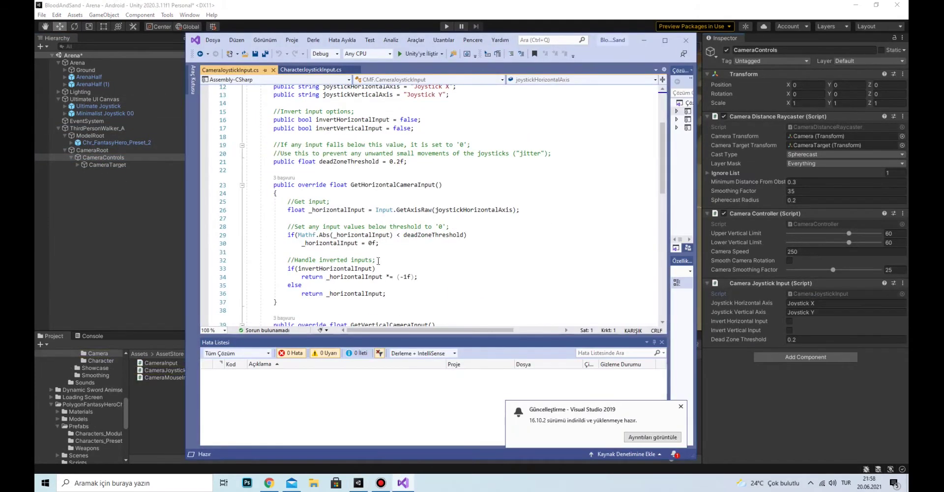
pyautogui.moveTo(378, 260); pyautogui.dragTo(276, 193)
pyautogui.press('Delete')
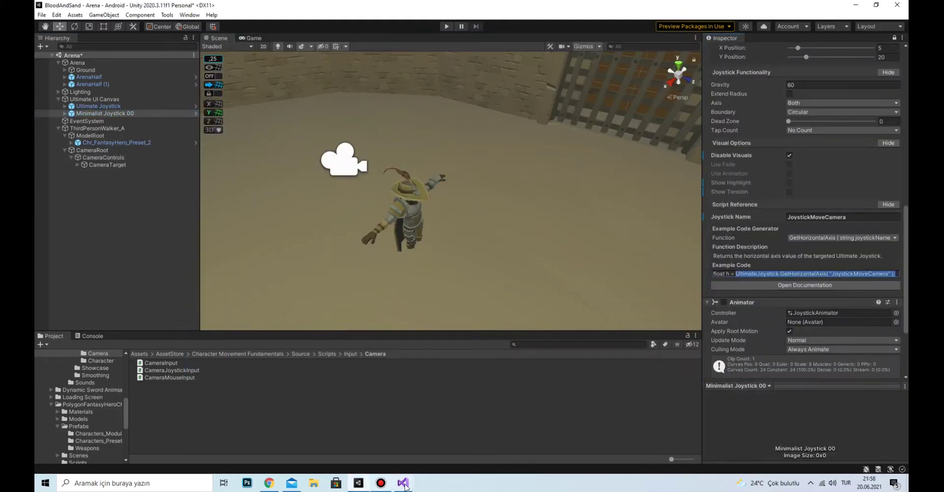
# Step: Paste the JoystickMoveCamera axis call and remove the leftover if/else code
pyautogui.click(403, 482)
pyautogui.hotkey('ctrl', 'v')
pyautogui.moveTo(277, 193); pyautogui.dragTo(301, 217)
pyautogui.press('Delete')
pyautogui.moveTo(386, 201); pyautogui.dragTo(328, 202)
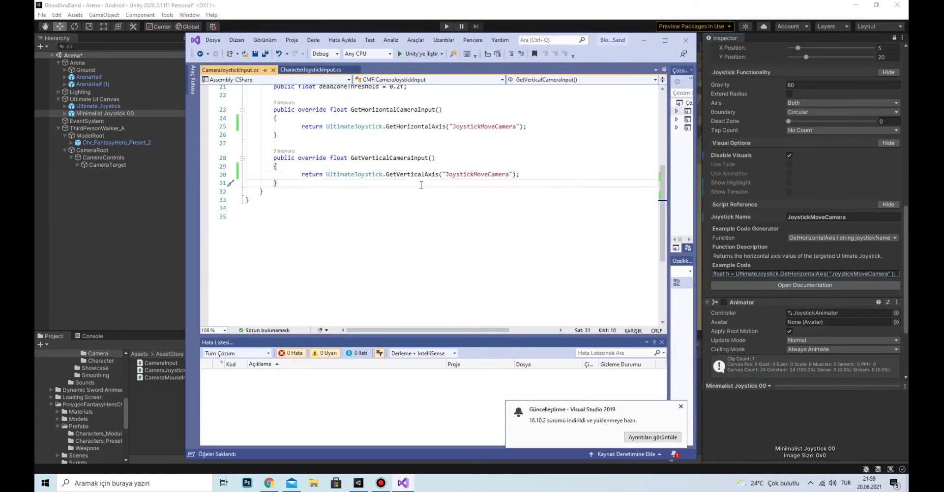
# Step: Play-test the joystick camera rotation, then select ThirdPersonWalker_A
pyautogui.click(446, 26)
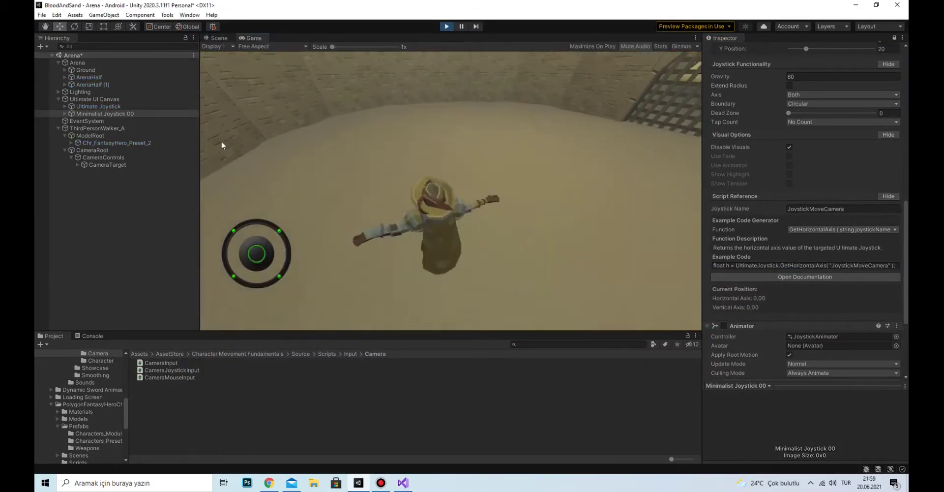
pyautogui.click(446, 26)
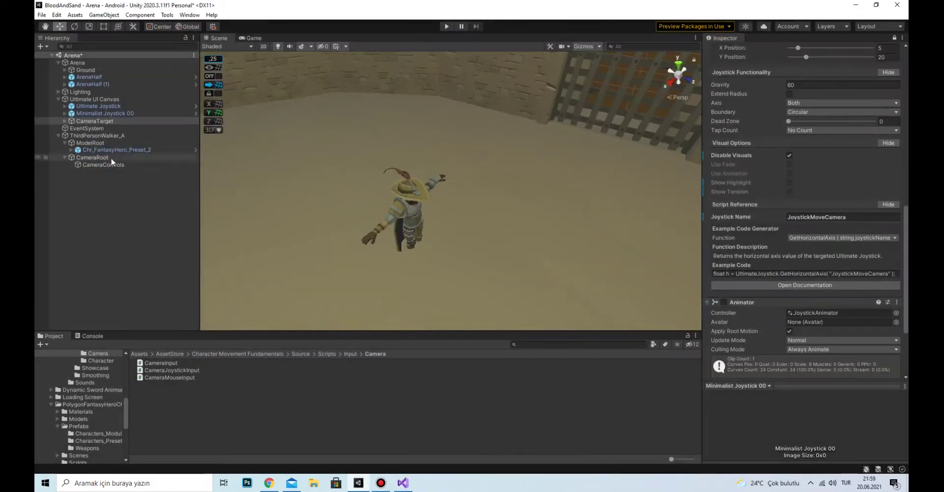
pyautogui.click(96, 128)
pyautogui.click(99, 135)
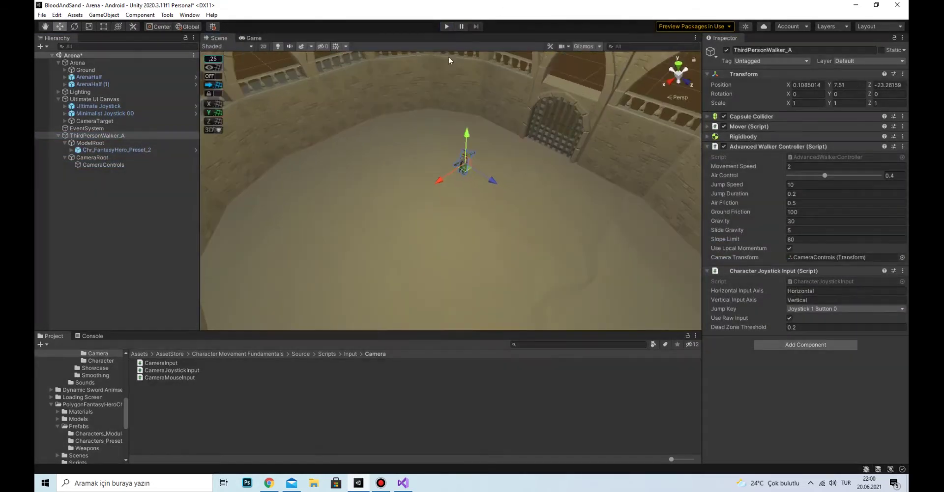
# Step: Move CameraTarget under CameraControls within ThirdPersonWalker_A's hierarchy
pyautogui.click(58, 136)
pyautogui.click(58, 135)
pyautogui.moveTo(94, 120); pyautogui.dragTo(103, 164)
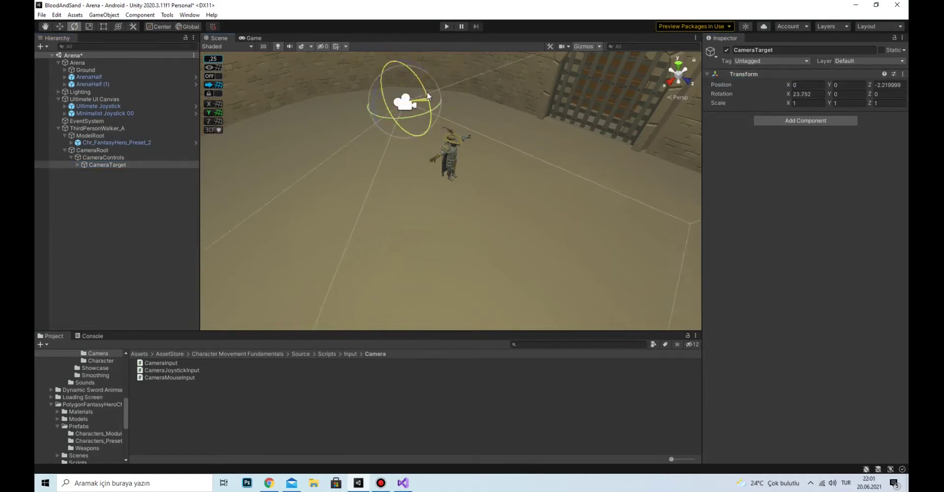
# Step: Play-test driving the hero around the arena with the joystick, then return to the scene
pyautogui.hotkey('ctrl', 'p')
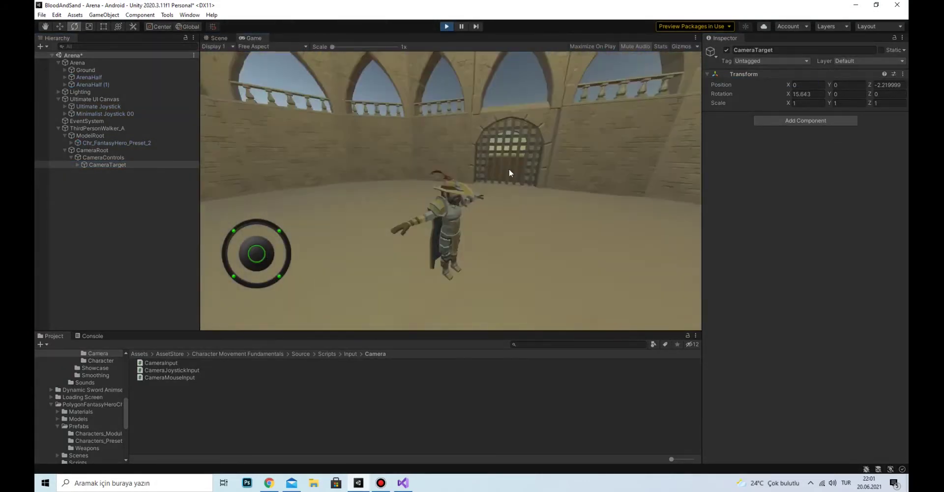
pyautogui.moveTo(256, 254); pyautogui.dragTo(261, 140)
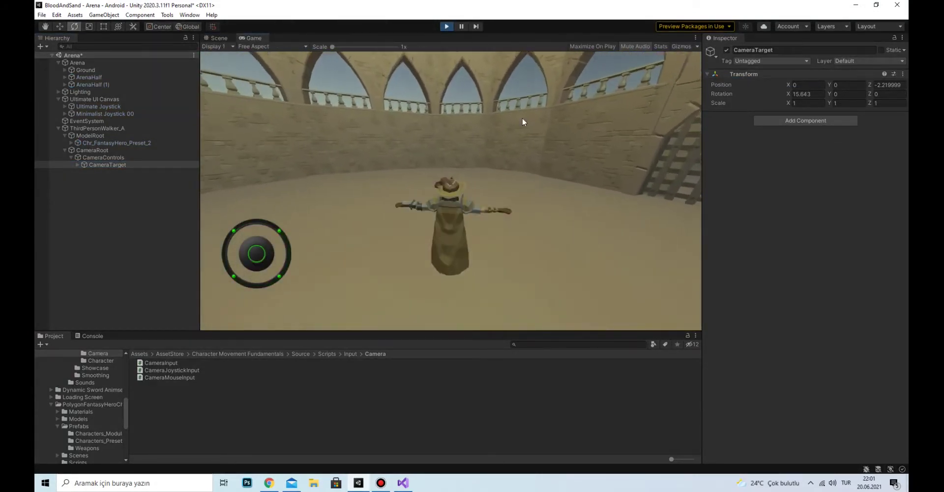
pyautogui.hotkey('ctrl', 'p')
pyautogui.click(139, 354)
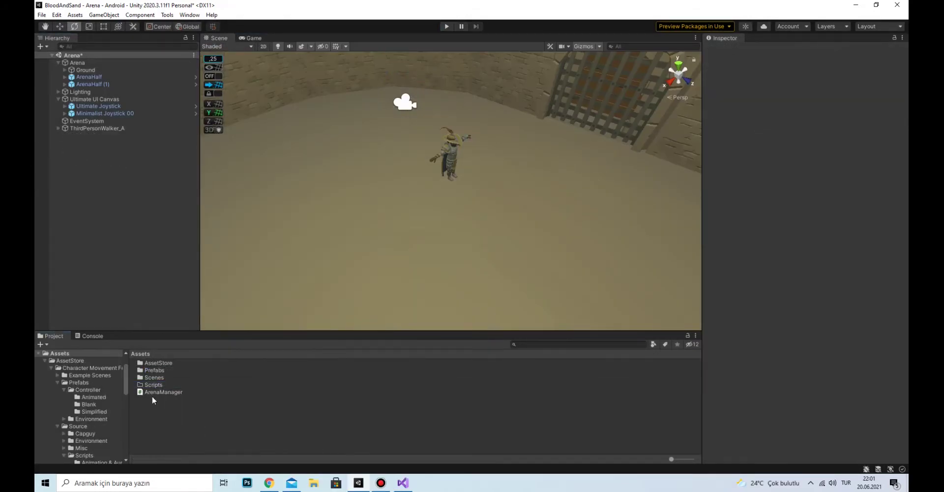
# Step: Create an Animations folder holding a new AnimationController_Player animator controller
pyautogui.rightClick(152, 400)
pyautogui.click(326, 124)
pyautogui.rightClick(165, 374)
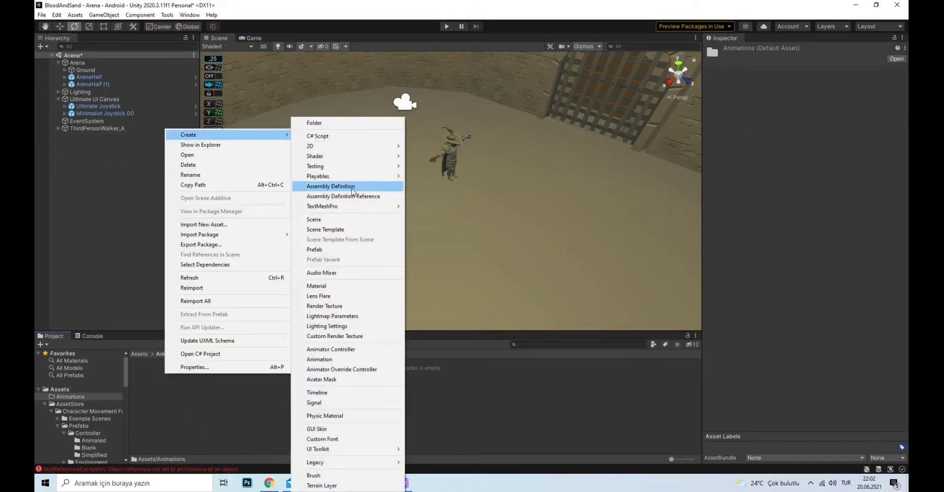
pyautogui.click(344, 361)
pyautogui.write('Player')
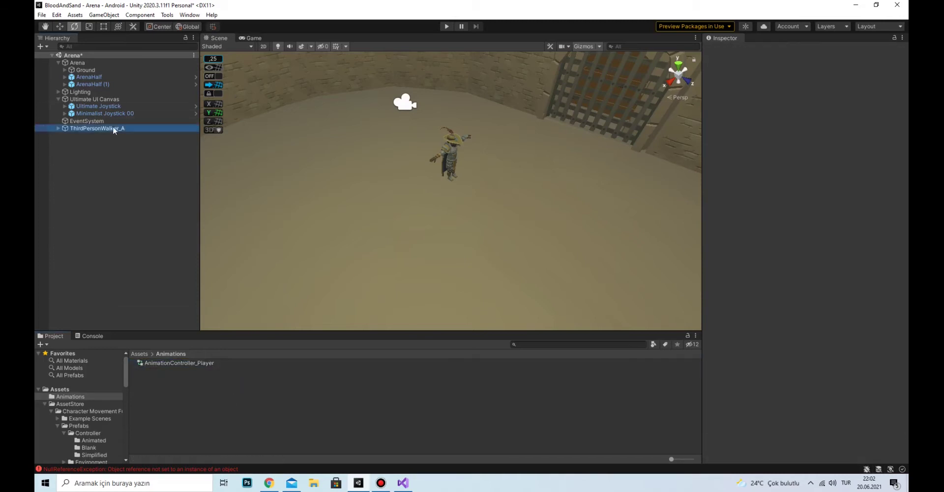
# Step: Assign AnimationController_Player to the hero's character model
pyautogui.click(450, 155)
pyautogui.moveTo(179, 362); pyautogui.dragTo(830, 138)
pyautogui.doubleClick(830, 138)
# Step: Add a Blend Tree state set to 2D Freeform Cartesian with two motion slots
pyautogui.rightClick(485, 172)
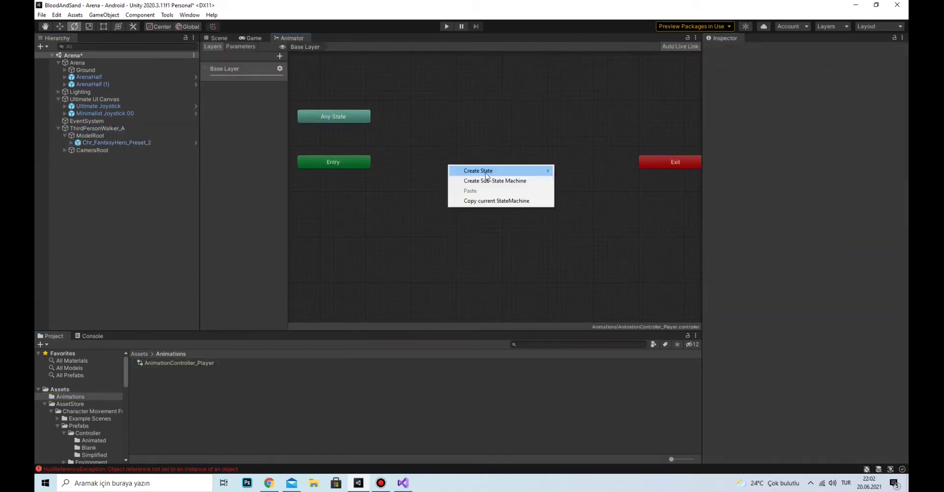
pyautogui.click(580, 190)
pyautogui.doubleClick(473, 163)
pyautogui.click(831, 58)
pyautogui.click(806, 100)
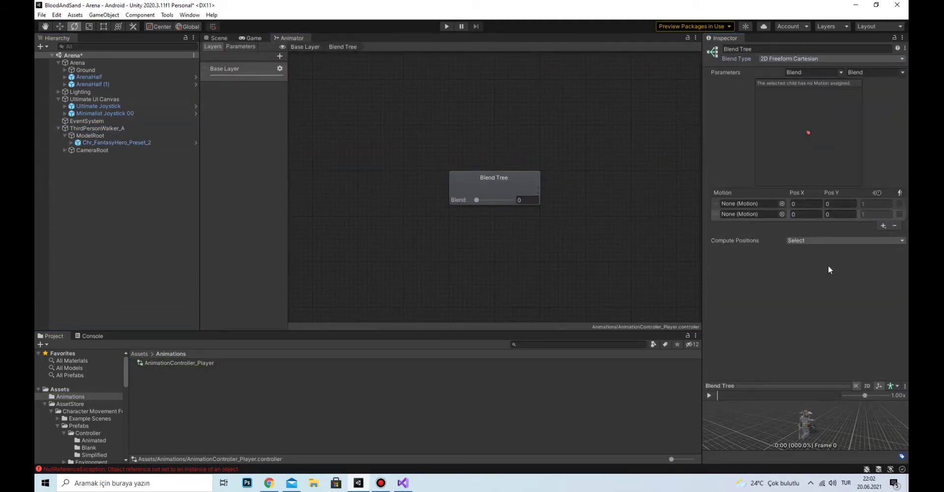
# Step: Fill the blend tree's motions with Idle_Eqip_01 and Run_Eqip
pyautogui.click(781, 203)
pyautogui.write('idle')
pyautogui.doubleClick(813, 254)
pyautogui.click(781, 214)
pyautogui.write('run')
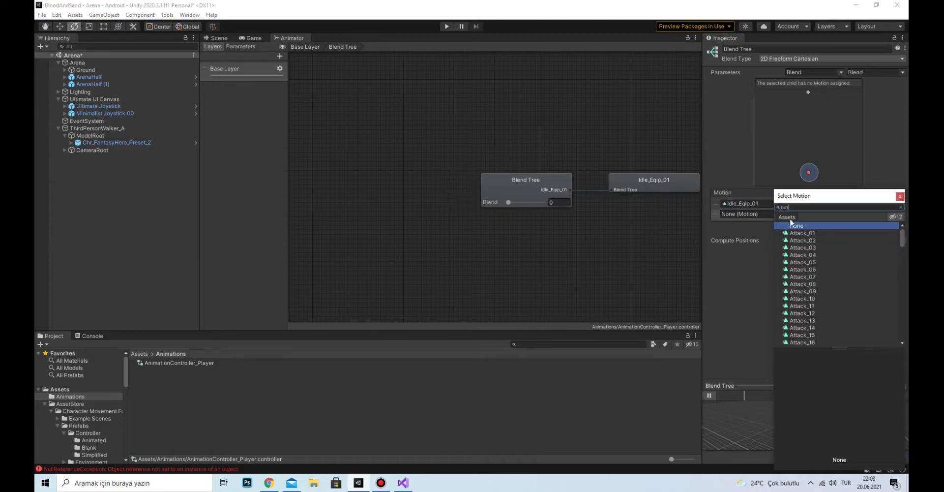
pyautogui.doubleClick(821, 255)
# Step: Add a Vertical float parameter, return to Base Layer, and run the game
pyautogui.click(648, 205)
pyautogui.click(240, 46)
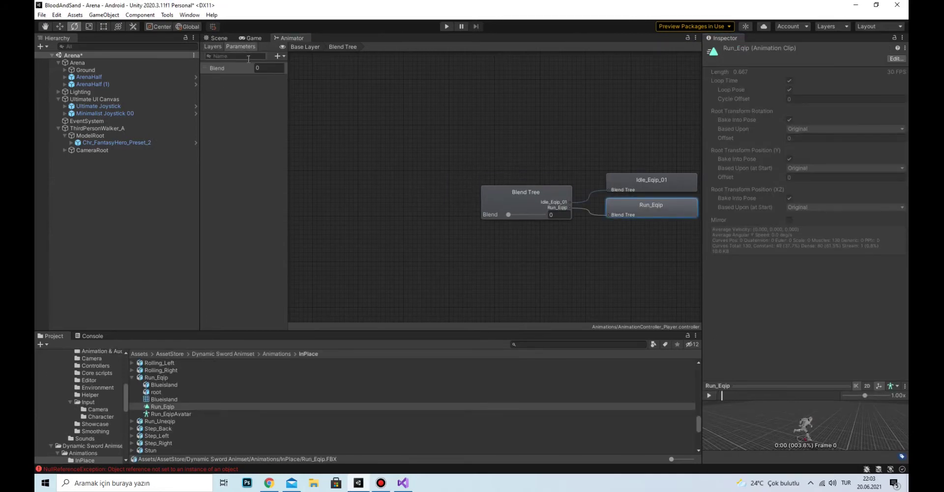
pyautogui.write('Ve')
pyautogui.click(304, 46)
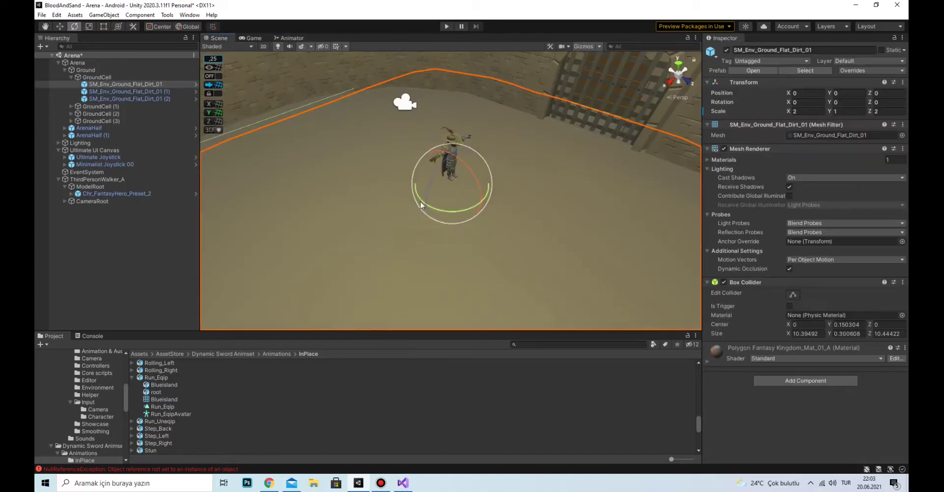
pyautogui.click(447, 27)
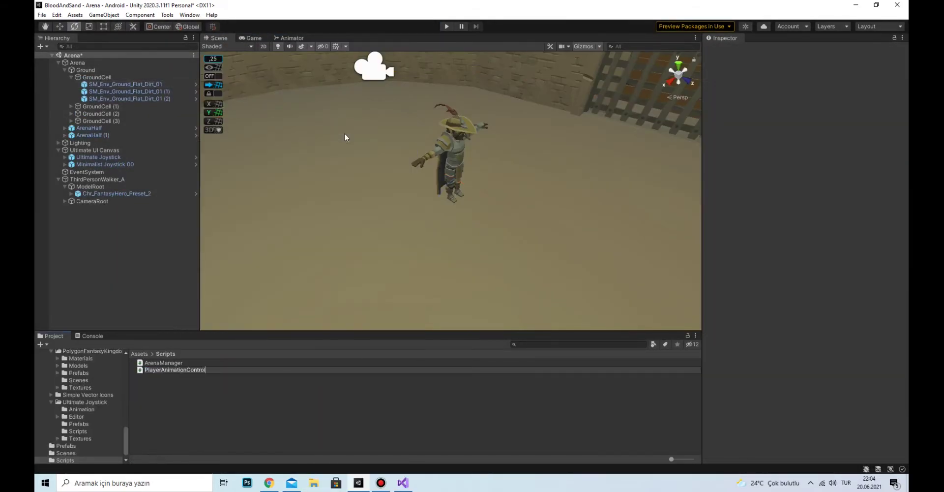
# Step: Declare a serialized Animator field and cache it with GetComponentInChildren<Animator>() in Start
pyautogui.doubleClick(184, 371)
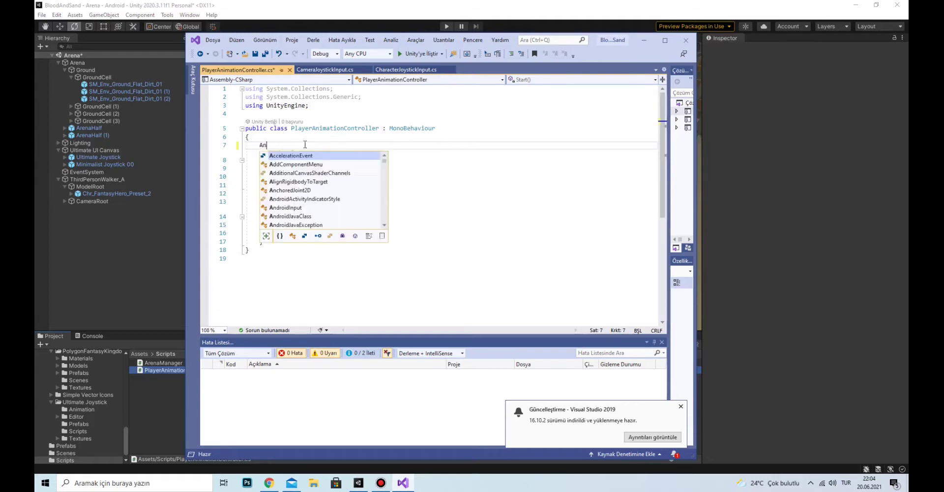
pyautogui.write('[SerializeField]private animator animator;')
pyautogui.press('Down')
pyautogui.press('Down')
pyautogui.press('Down')
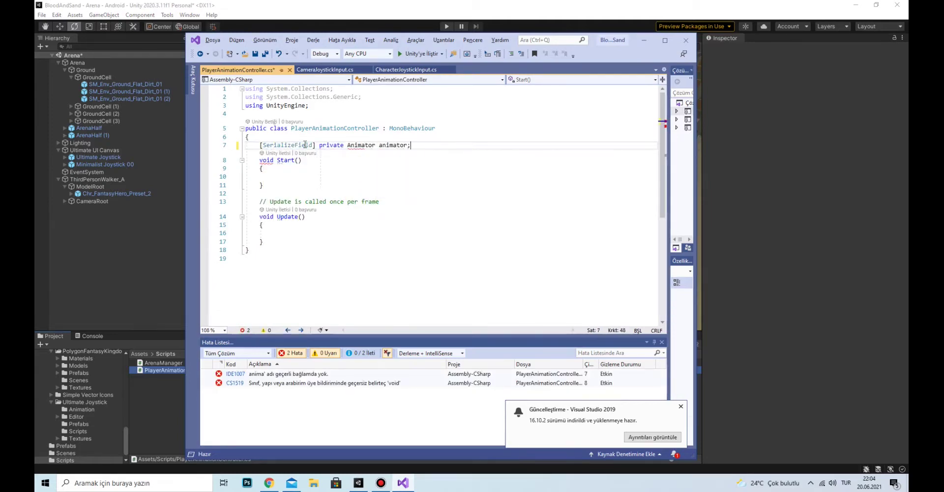
pyautogui.write('animator = getComponentInChildren<Animator>();')
# Step: Call LocomotionHandler() from Update and create the private void LocomotionHandler method
pyautogui.click(275, 233)
pyautogui.write('Locomoti')
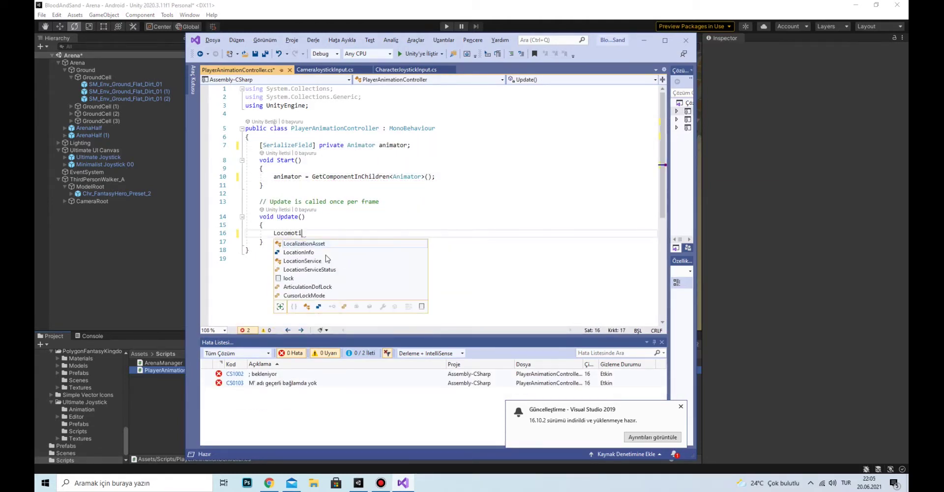
pyautogui.write('onHandler();')
pyautogui.press('Down')
pyautogui.press('End')
pyautogui.press('Return')
pyautogui.press('Return')
pyautogui.write('private void')
pyautogui.write('r()')
pyautogui.press('Return')
pyautogui.write('{')
pyautogui.press('Return')
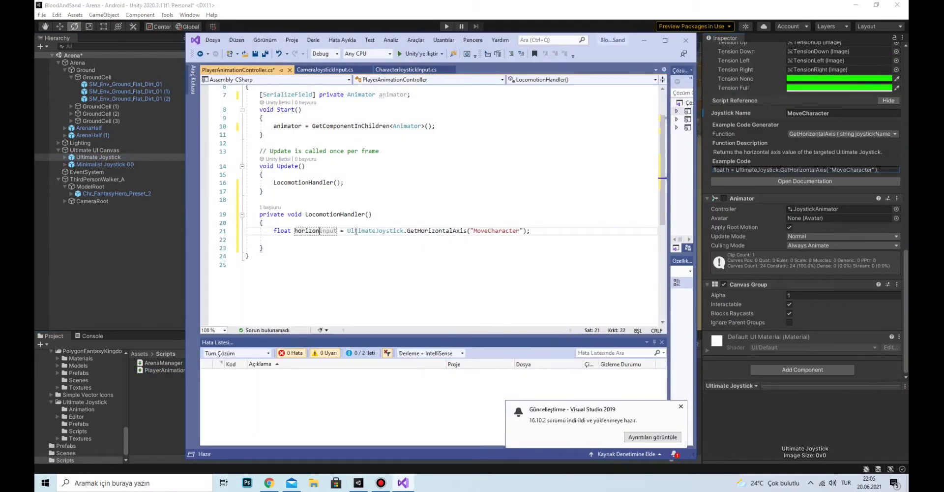
# Step: Read the vertical joystick axis and set the Vertical float to 1f above the Mathf.Max threshold
pyautogui.doubleClick(433, 239)
pyautogui.write('GetVerticalAxis')
pyautogui.press('End')
pyautogui.press('Return')
pyautogui.press('Return')
pyautogui.write('if(ho')
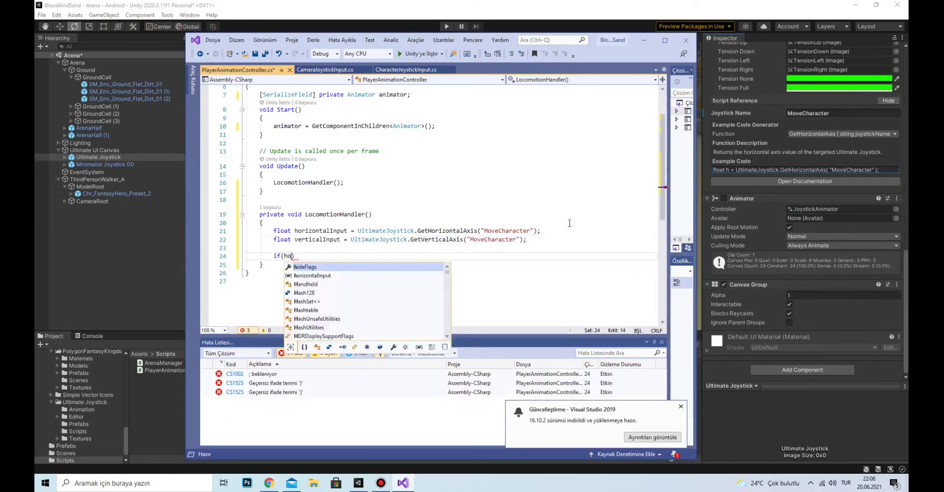
pyautogui.write('(horizontalInput')
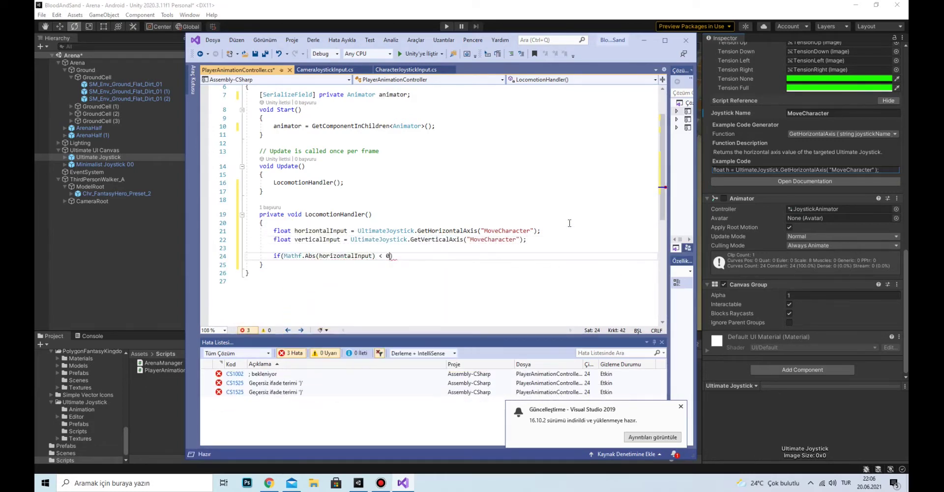
pyautogui.write('(verticalInput')
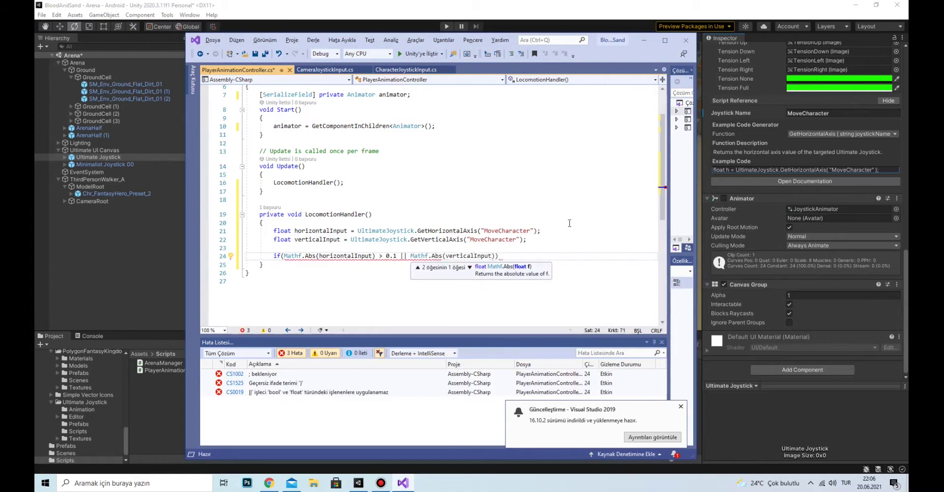
pyautogui.write('animator.SetFloat')
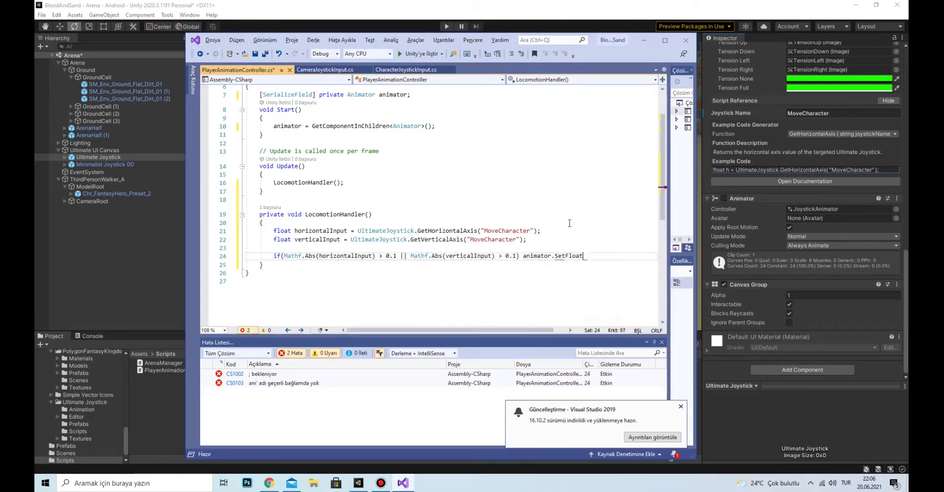
pyautogui.write('("Vertical", 1f);')
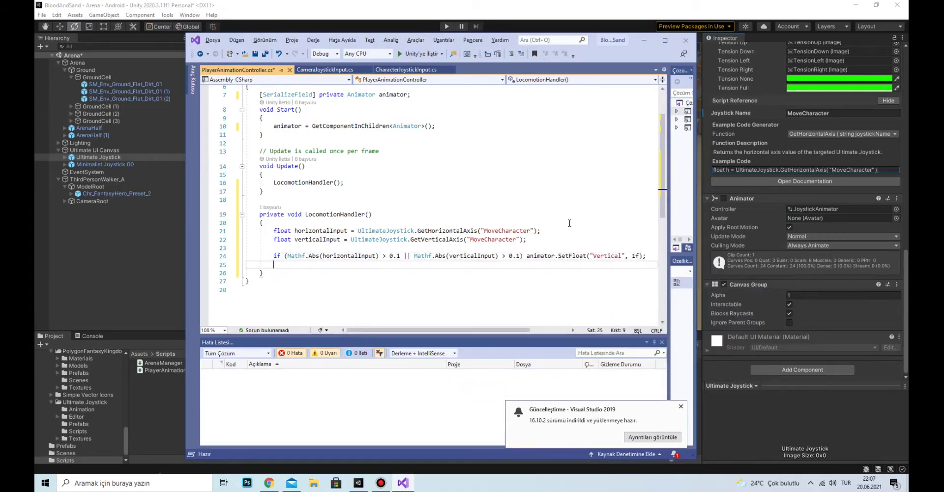
pyautogui.write('Mathf.Max(horizontalInput,verticalInput')
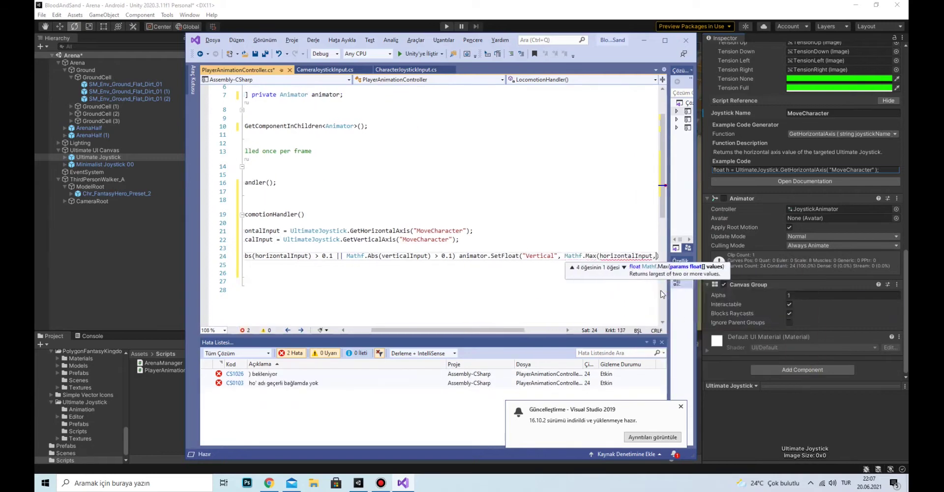
pyautogui.click(526, 256)
pyautogui.press('Return')
pyautogui.click(554, 267)
pyautogui.press('Return')
# Step: Add an else-if branch with the reversed < threshold that also sets the Vertical float
pyautogui.write('else if(')
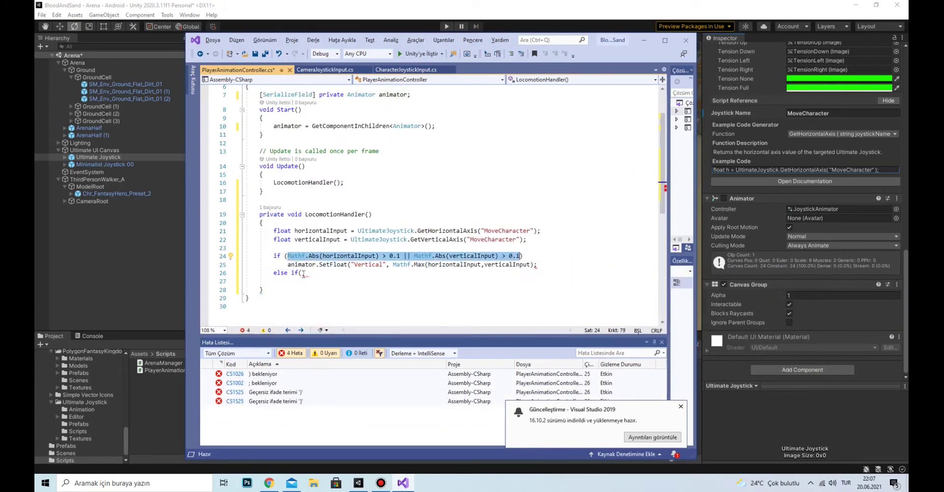
pyautogui.hotkey('ctrl', 'c')
pyautogui.click(304, 273)
pyautogui.hotkey('ctrl', 'v')
pyautogui.click(400, 272)
pyautogui.press('BackSpace')
pyautogui.write('<')
pyautogui.click(537, 272)
pyautogui.press('Return')
pyautogui.hotkey('ctrl', 'v')
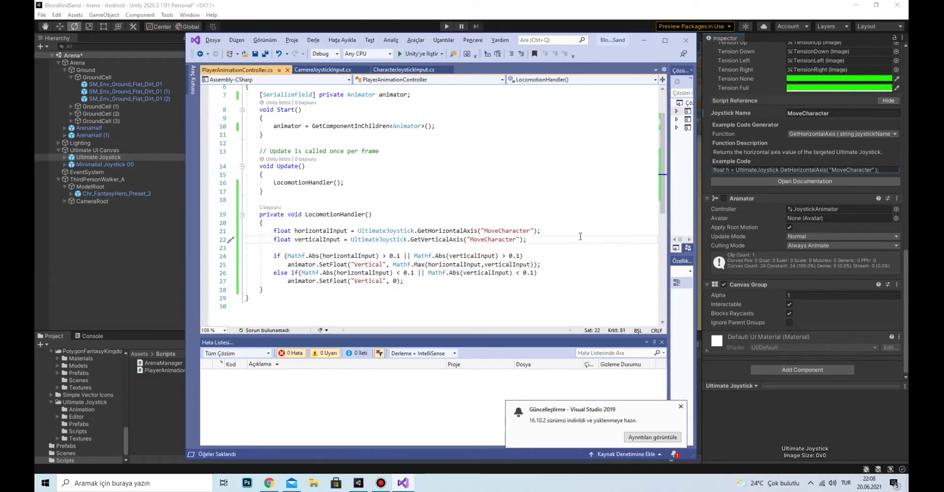
pyautogui.click(101, 179)
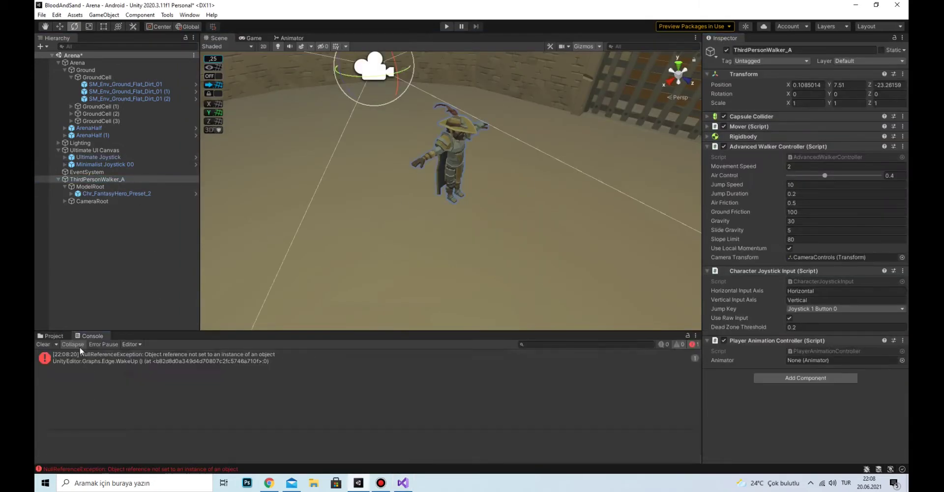
# Step: Play-test the animations, inspecting the null reference error and the character's Animator
pyautogui.hotkey('ctrl', 'p')
pyautogui.click(161, 361)
pyautogui.click(51, 336)
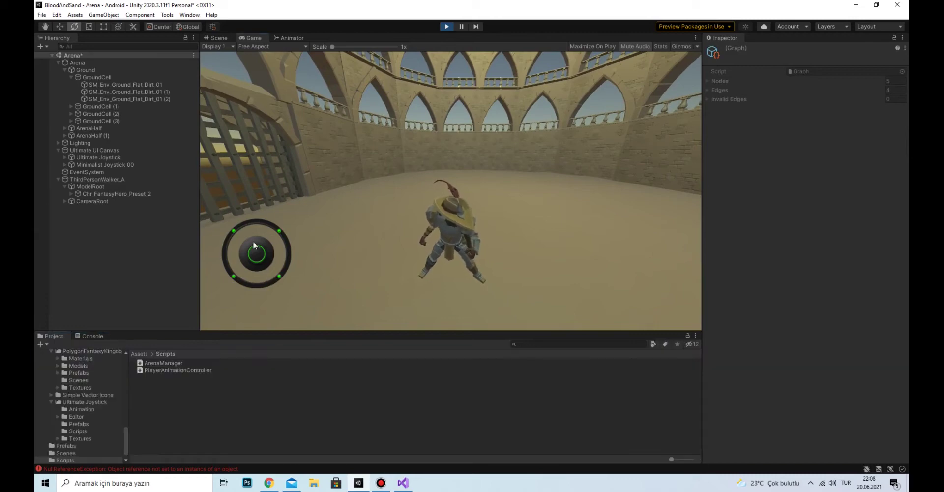
pyautogui.click(402, 482)
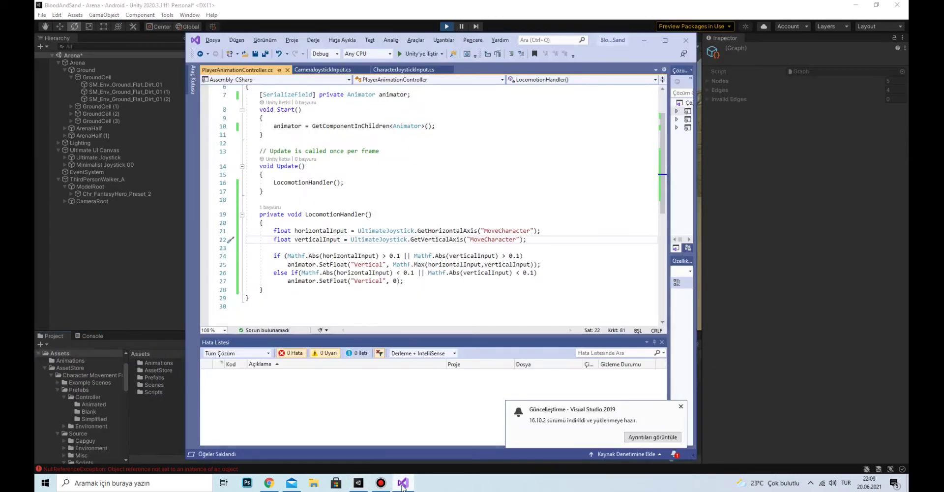
pyautogui.click(402, 482)
pyautogui.click(86, 172)
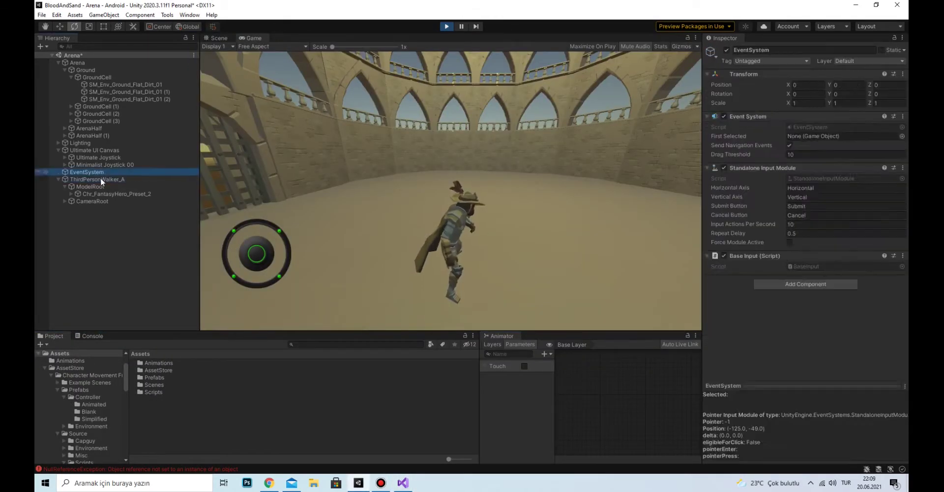
pyautogui.click(117, 193)
pyautogui.hotkey('ctrl', 'p')
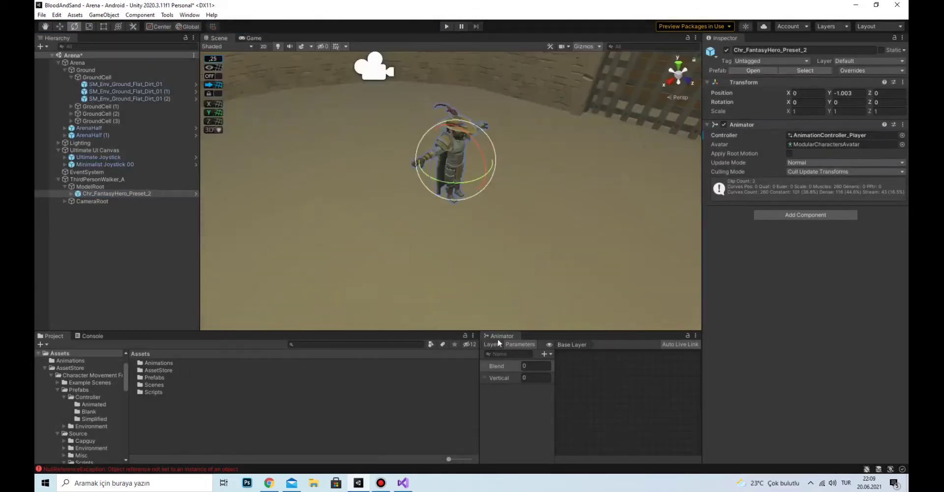
# Step: Dock the Animator window beside the Scene and Game views, showing the hero's base layer
pyautogui.moveTo(501, 335); pyautogui.dragTo(349, 125)
pyautogui.click(486, 149)
pyautogui.rightClick(291, 38)
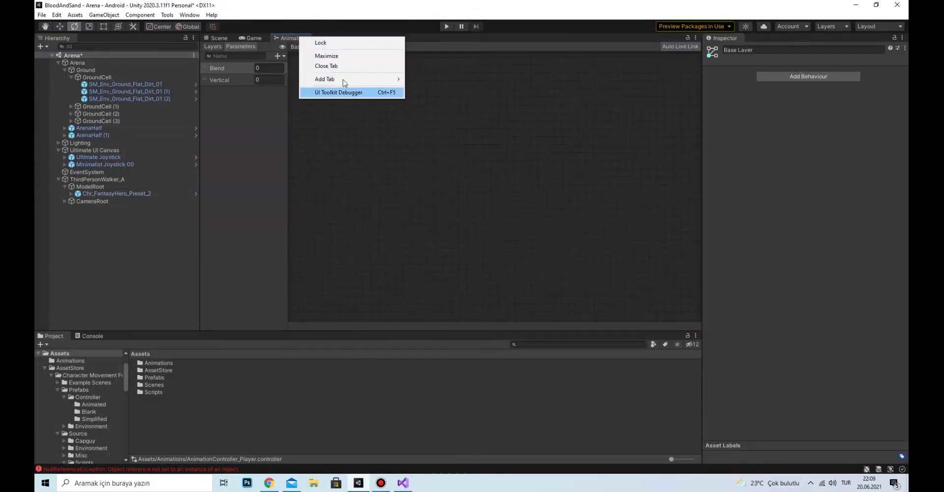
pyautogui.click(322, 65)
pyautogui.click(189, 15)
pyautogui.click(324, 186)
pyautogui.click(106, 180)
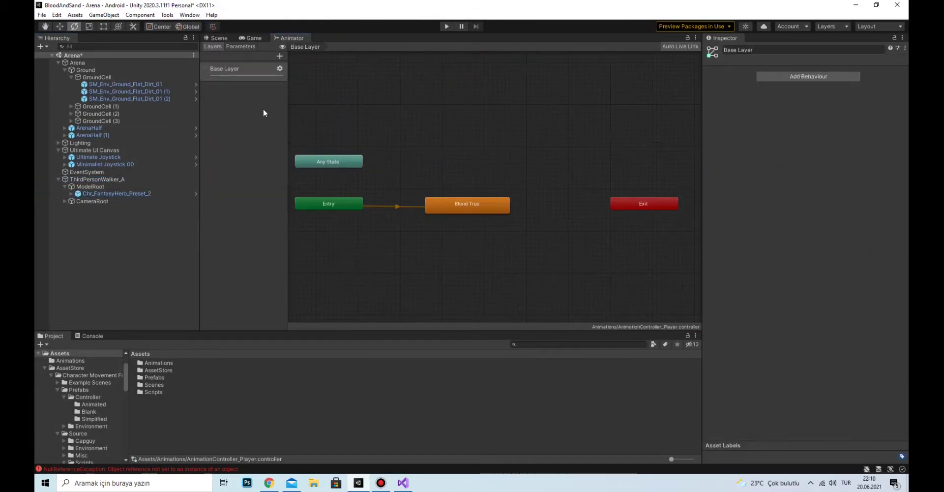
# Step: Play-test the run animation by pushing the joystick
pyautogui.hotkey('ctrl', 'p')
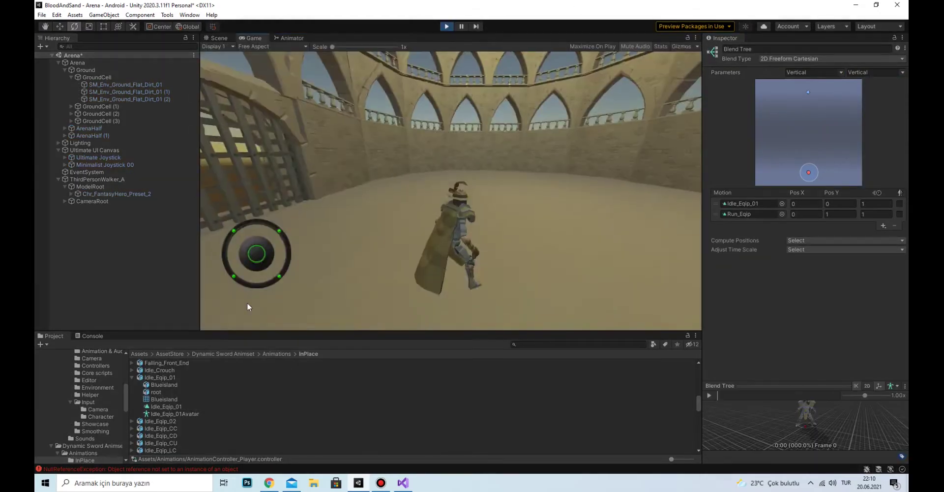
pyautogui.moveTo(256, 253)
pyautogui.mouseDown()
pyautogui.moveTo(221, 291)
pyautogui.moveTo(34, 290)
pyautogui.mouseUp()
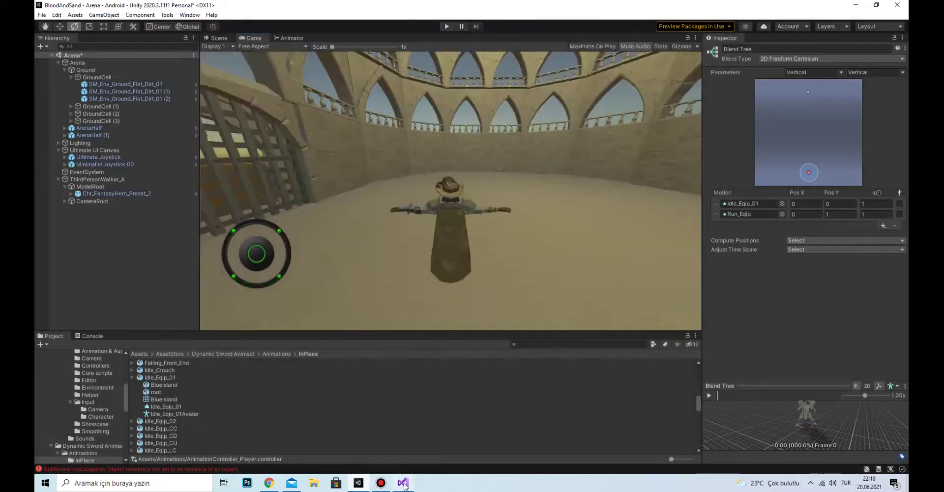
pyautogui.hotkey('alt', 'Tab')
# Step: Wrap horizontalInput in Mathf.Abs inside the Max call and play-test again
pyautogui.doubleClick(445, 264)
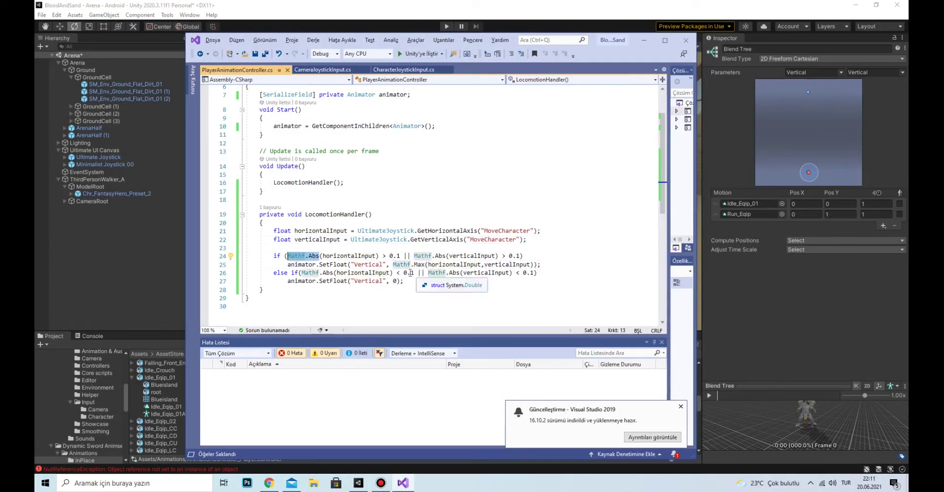
pyautogui.write('Mathf.Abs(horizontalInput)')
pyautogui.moveTo(414, 255); pyautogui.dragTo(498, 255)
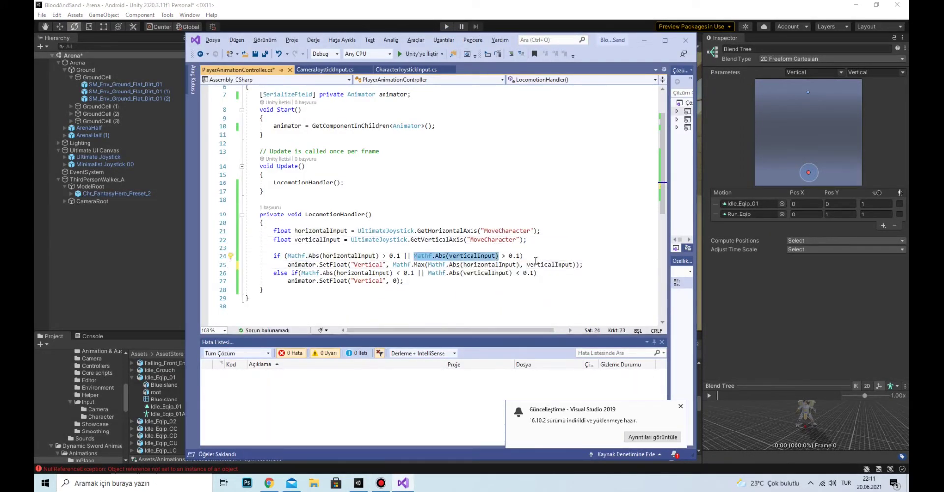
pyautogui.click(138, 265)
pyautogui.hotkey('ctrl', 'p')
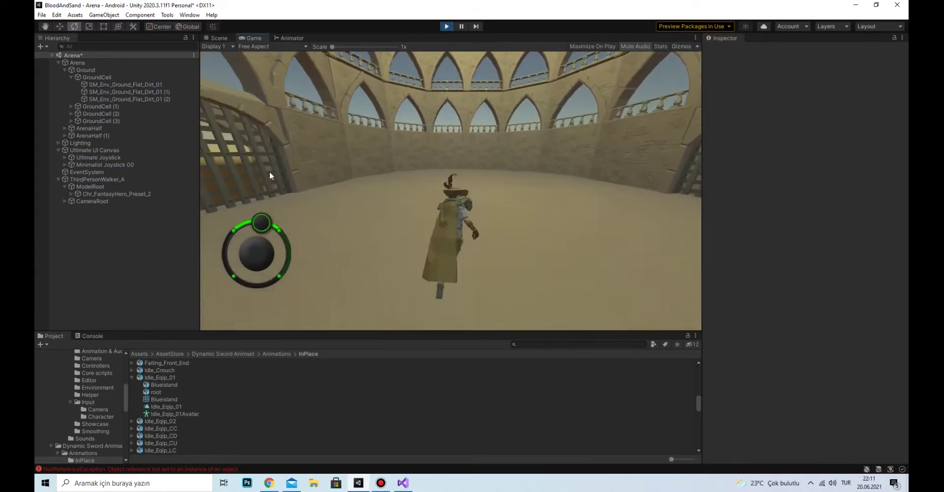
pyautogui.hotkey('ctrl', 'p')
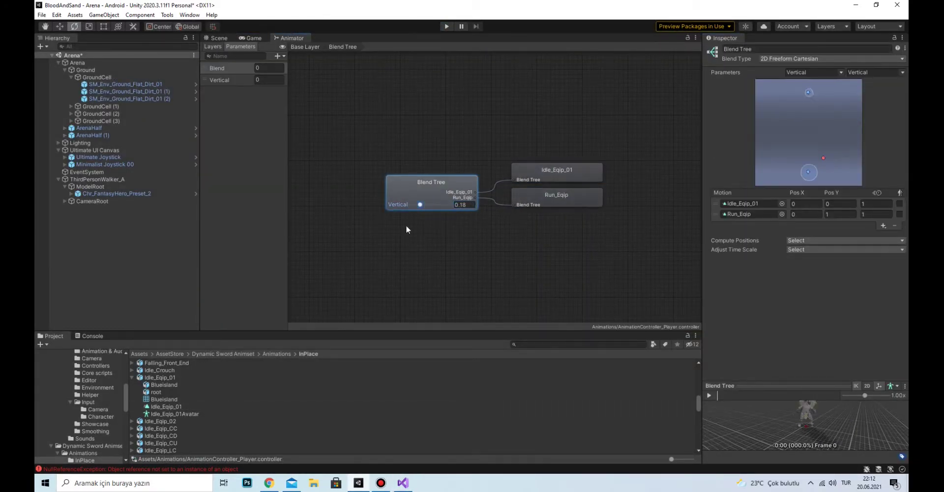
# Step: Adjust Idle_Eqip_01's Pos Y in the blend tree and start another play test
pyautogui.click(547, 175)
pyautogui.click(828, 203)
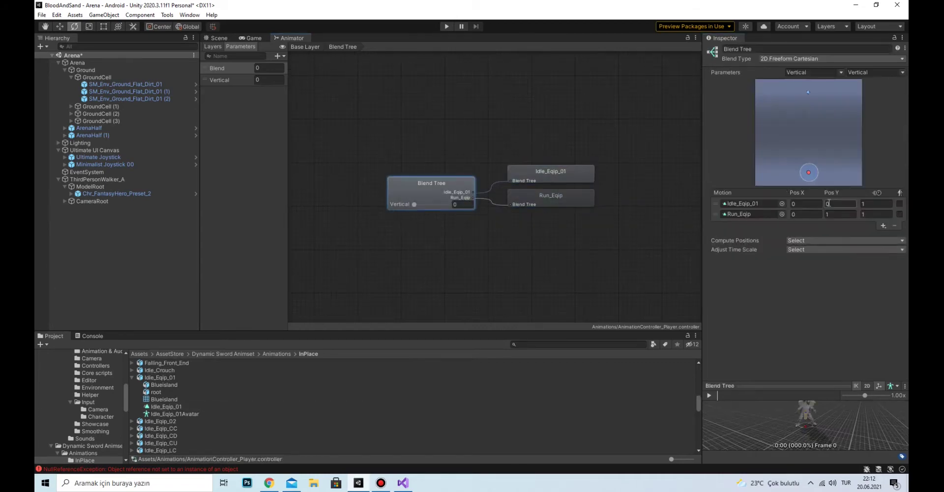
pyautogui.click(446, 26)
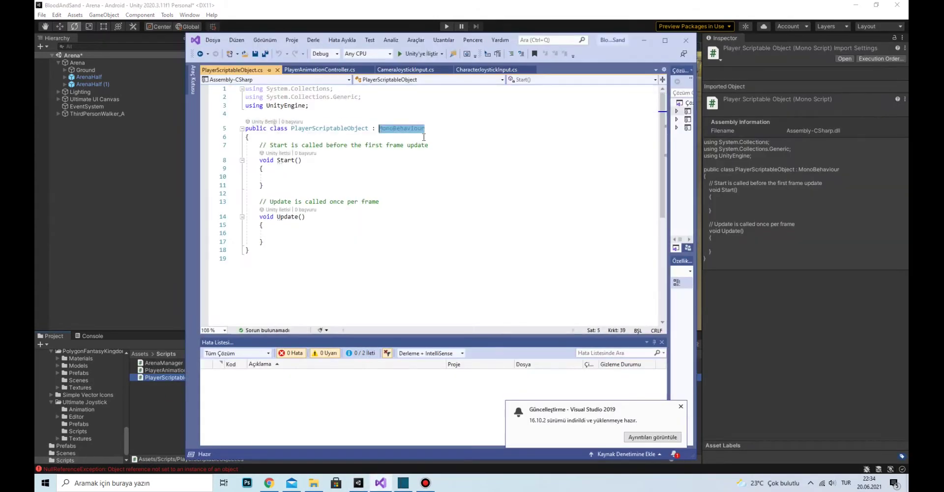
# Step: Add the [CreateAssetMenu(menuName = "Scriptable Object/Player")] attribute, checking its usage in the browser
pyautogui.write('[CreateAssetMenu(menuName =""')
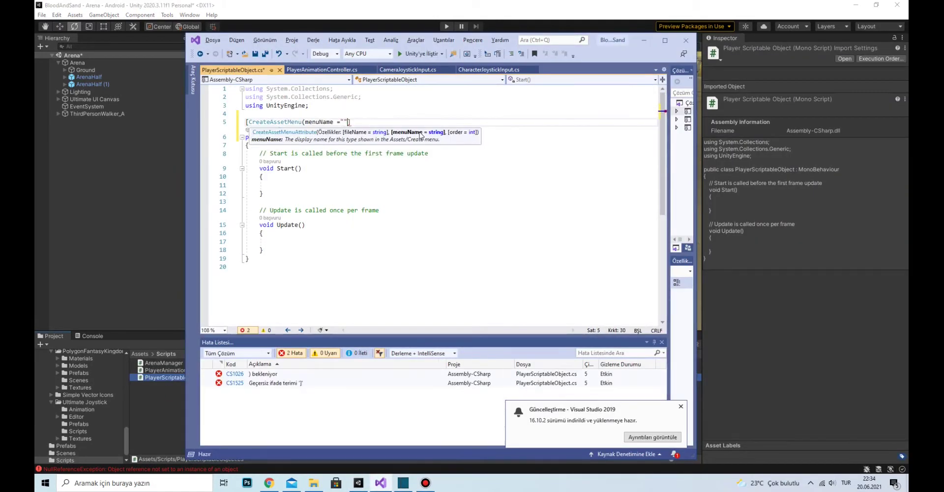
pyautogui.press('Left')
pyautogui.press('Left')
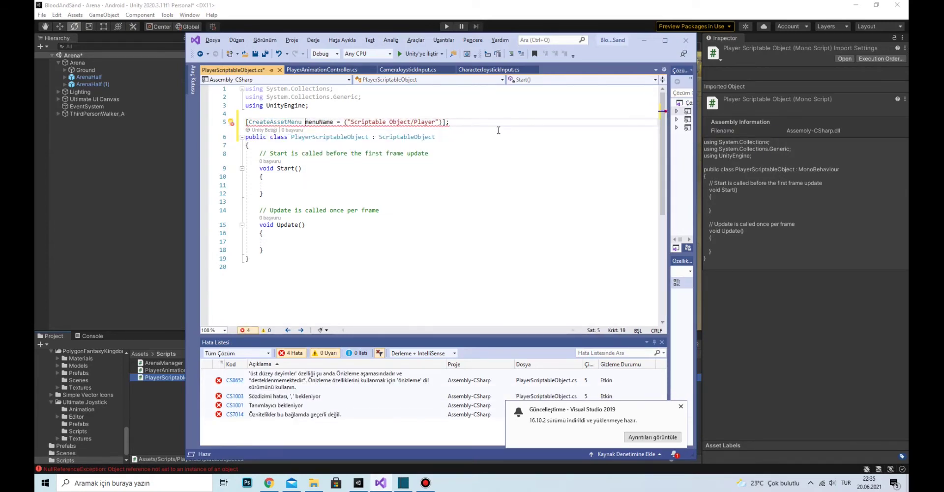
pyautogui.click(269, 482)
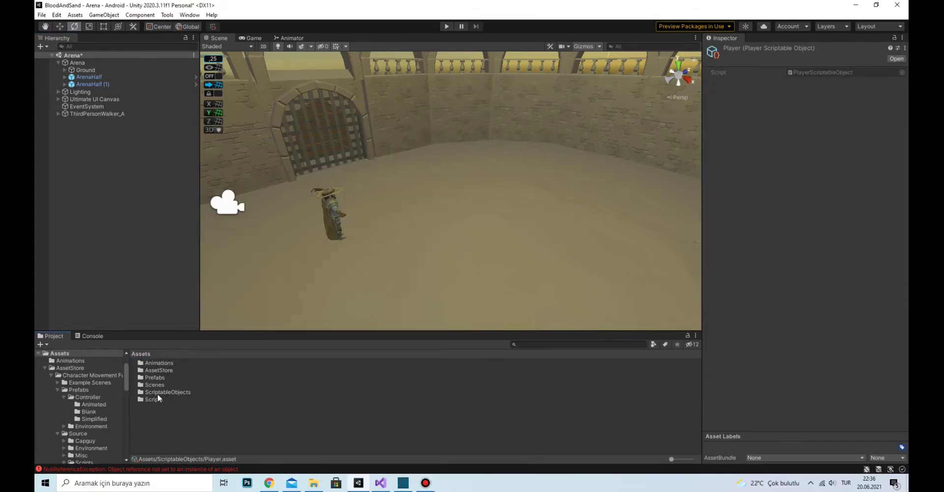
# Step: Add a Player Info header with the playerName and related string fields
pyautogui.write('public string P')
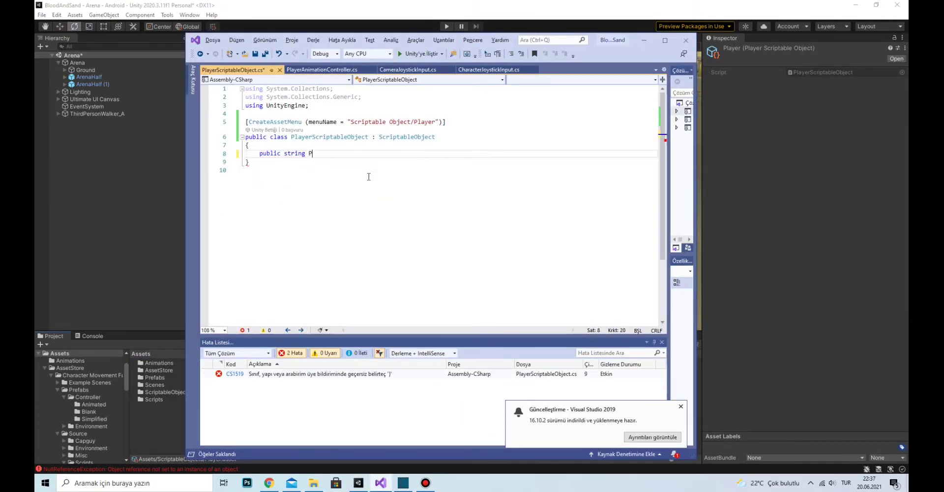
pyautogui.press('Return')
pyautogui.write('public string playerLevel;')
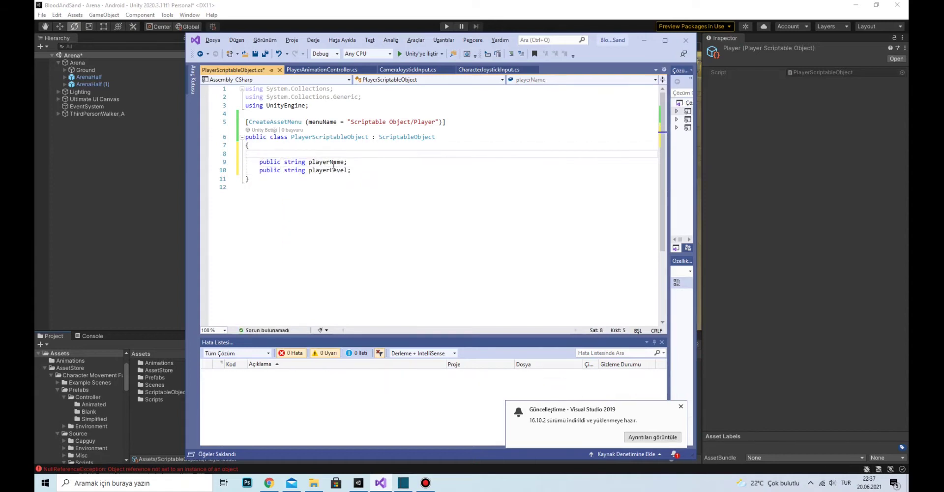
pyautogui.write('[Header ]')
pyautogui.press('BackSpace')
pyautogui.write('("Player')
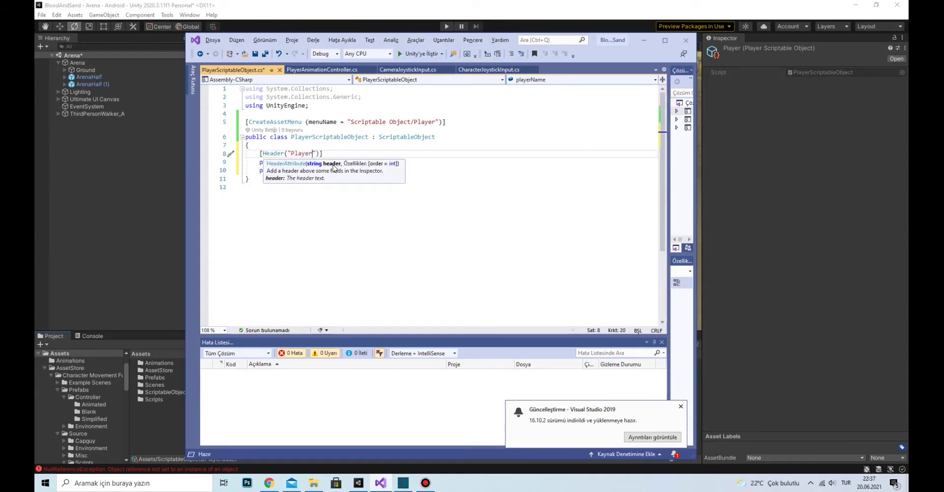
pyautogui.write('Info')
pyautogui.click(369, 139)
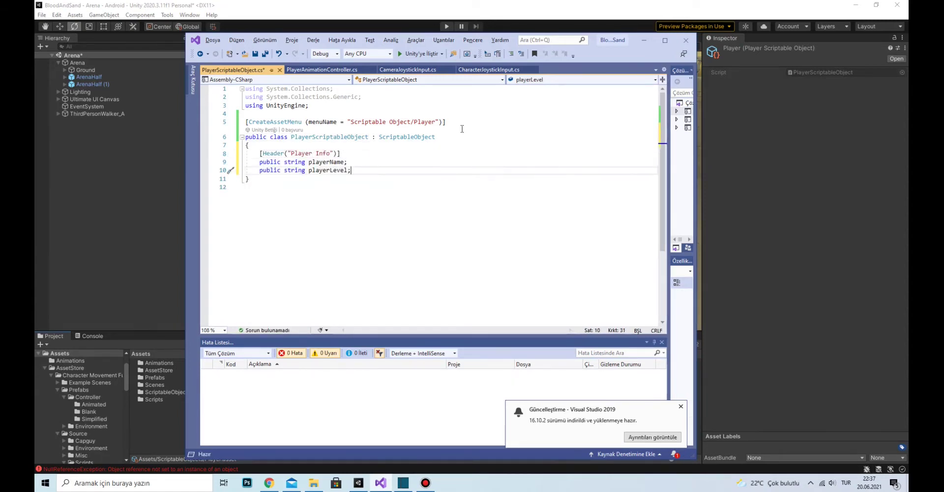
pyautogui.press('Home')
pyautogui.press('Return')
pyautogui.press('Return')
pyautogui.press('Return')
pyautogui.press('Up')
pyautogui.press('Up')
pyautogui.press('Up')
# Step: Add Player Level Info int fields, make playerLevel an int, start Player Attributes, and save
pyautogui.write('public int player')
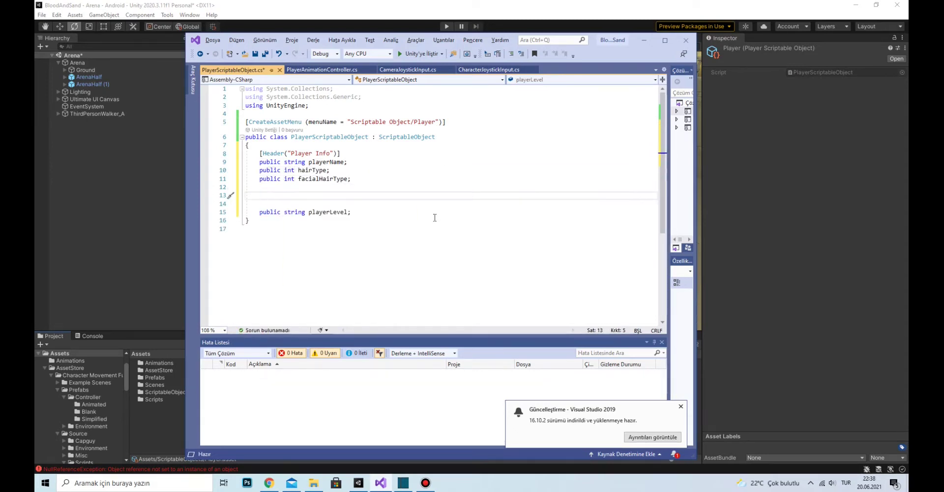
pyautogui.write('[Header("P')
pyautogui.press('Down')
pyautogui.hotkey('ctrl', 'Left')
pyautogui.hotkey('ctrl', 'Left')
pyautogui.hotkey('ctrl', 'shift', 'Left')
pyautogui.write('int')
pyautogui.press('End')
pyautogui.press('Return')
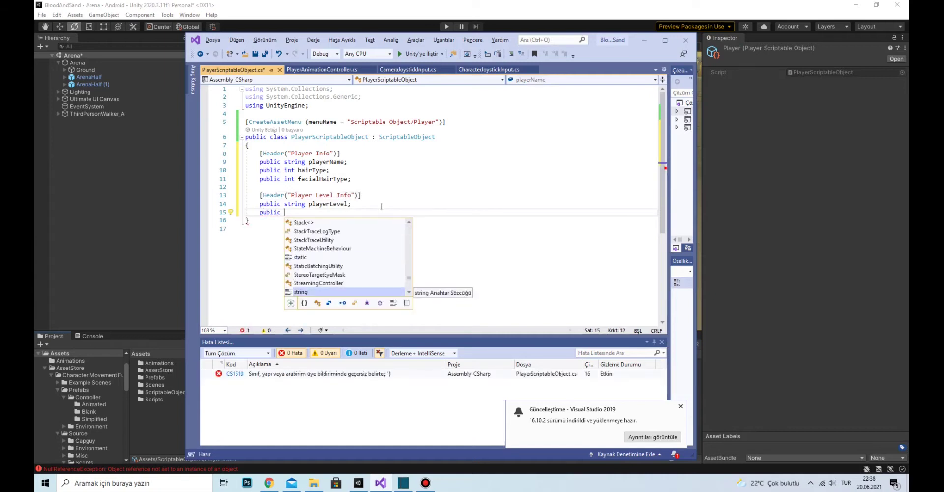
pyautogui.write('public int playerExp;')
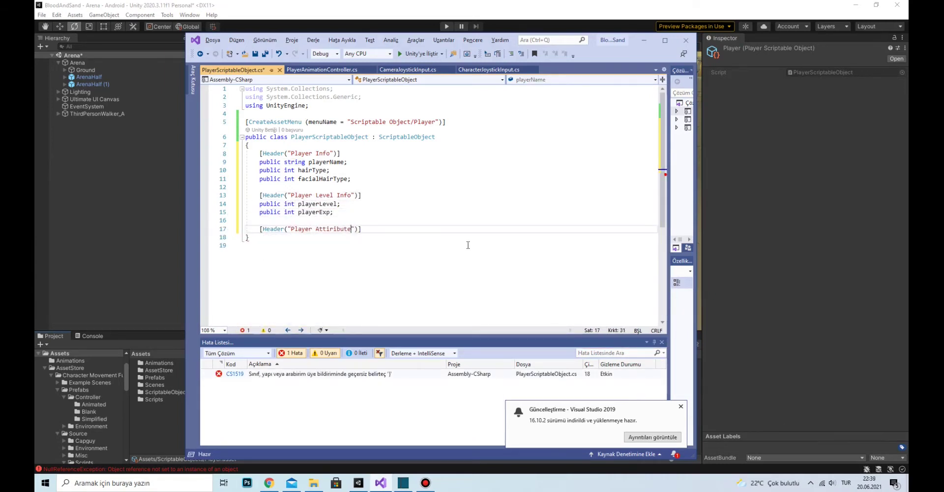
pyautogui.press('Return')
pyautogui.write('public ib')
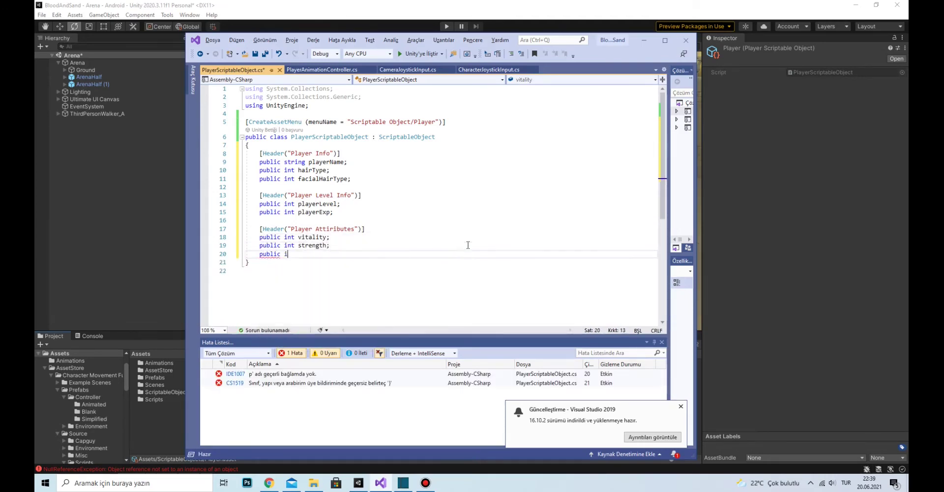
pyautogui.hotkey('alt', 'Tab')
# Step: Check the Player asset in ScriptableObjects and give the fields default values (= 1, = 0)
pyautogui.doubleClick(157, 391)
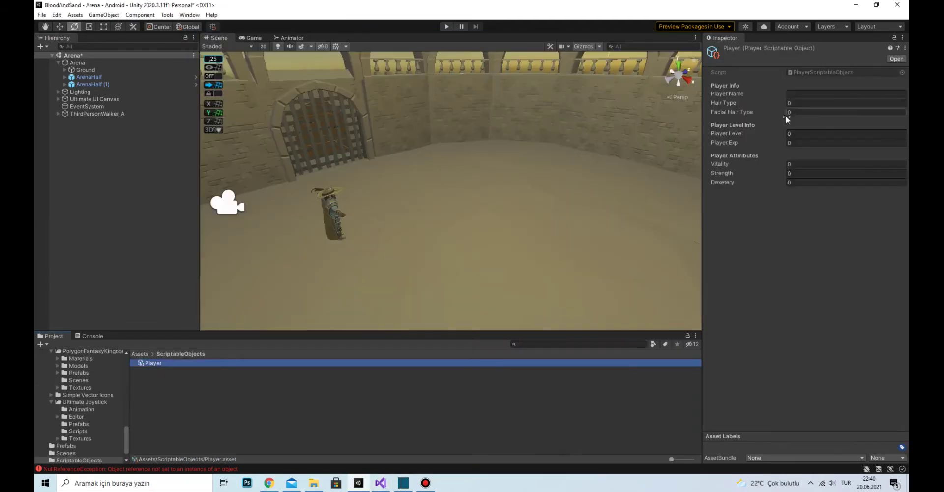
pyautogui.hotkey('alt', 'Tab')
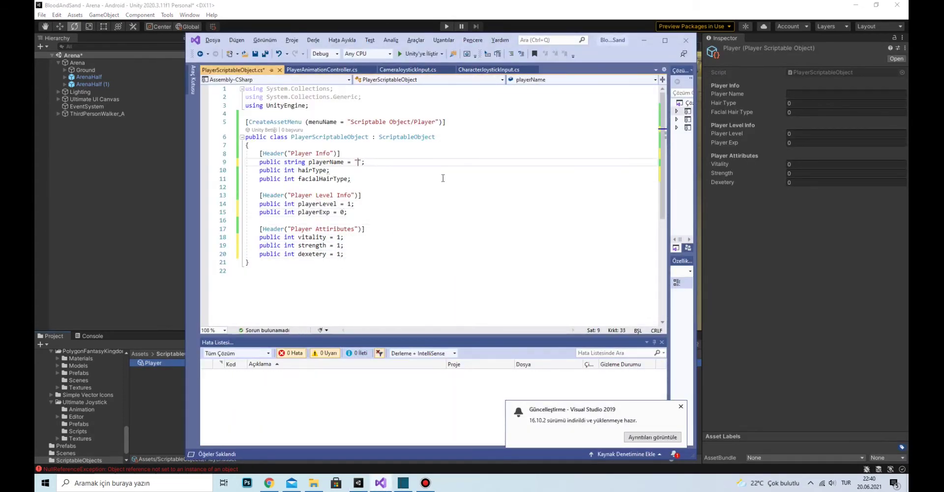
pyautogui.click(647, 42)
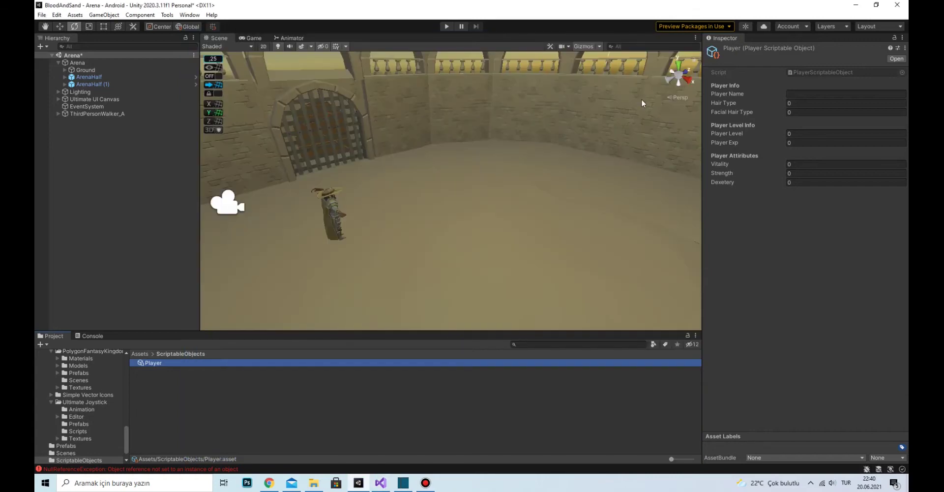
# Step: Rename ThirdPersonWalker_A to Player in the Hierarchy and view it in the scene
pyautogui.click(235, 364)
pyautogui.click(88, 113)
pyautogui.write('Player')
pyautogui.press('Return')
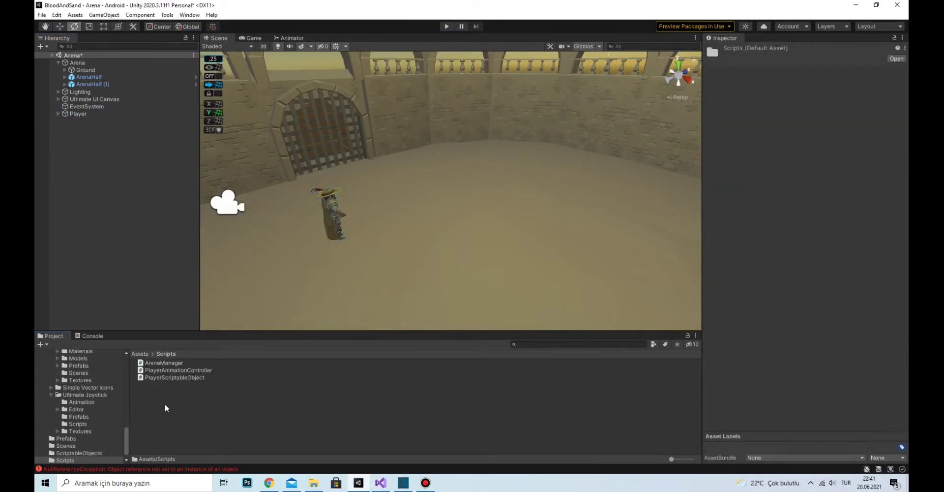
pyautogui.moveTo(413, 238)
pyautogui.mouseDown(button='right')
pyautogui.moveTo(612, 264)
pyautogui.moveTo(294, 202)
pyautogui.mouseUp(button='right')
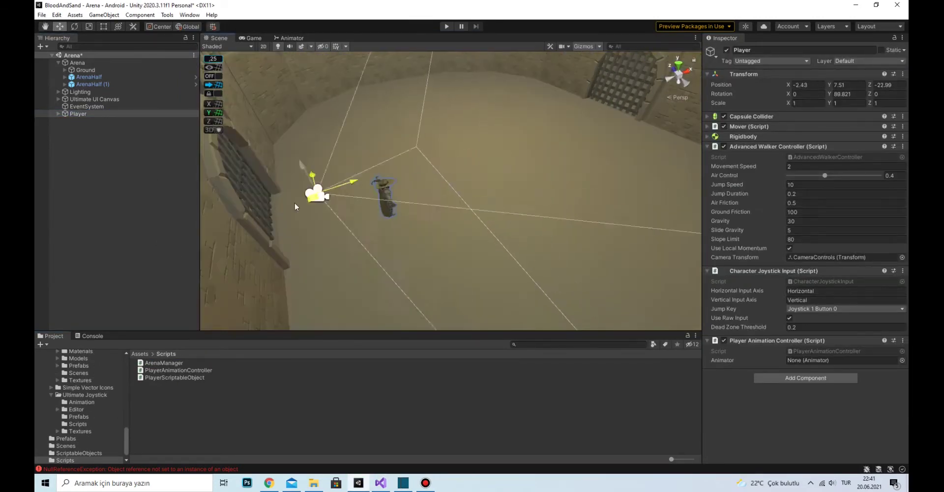
# Step: Test the scene in Play mode, then begin naming user layer 6
pyautogui.click(446, 26)
pyautogui.click(446, 26)
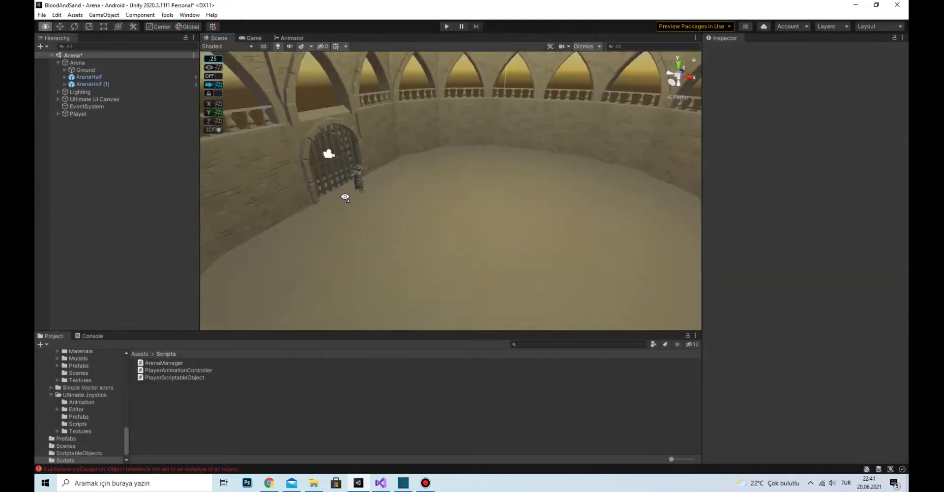
pyautogui.click(818, 158)
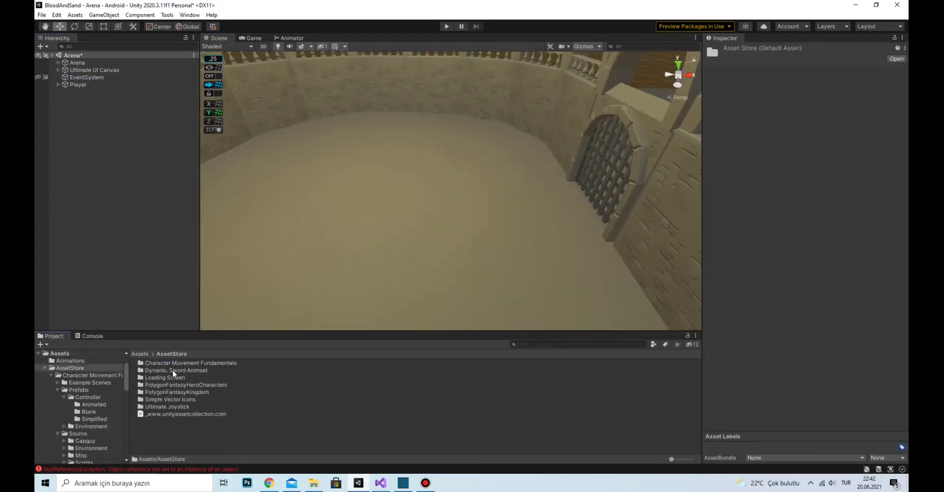
# Step: Open the Characters_Presets prefabs and create an empty Hierarchy object named Enemy
pyautogui.doubleClick(172, 385)
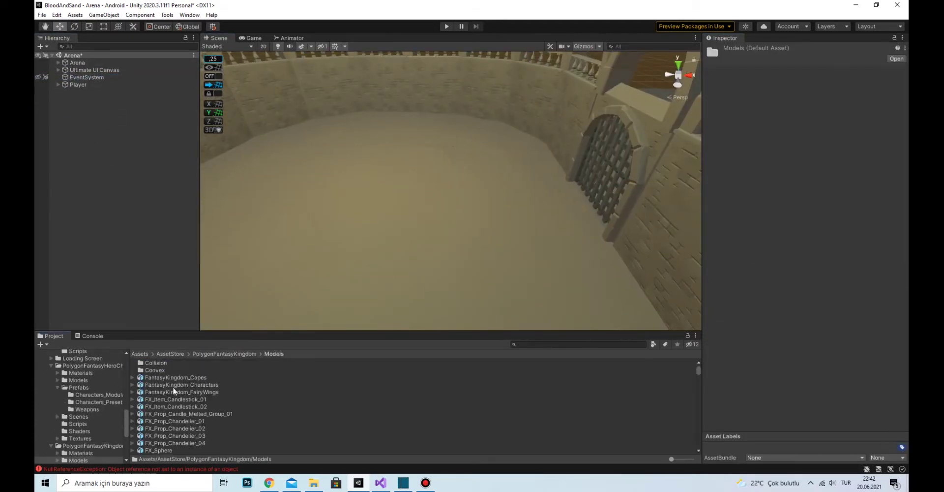
pyautogui.doubleClick(166, 379)
pyautogui.click(195, 384)
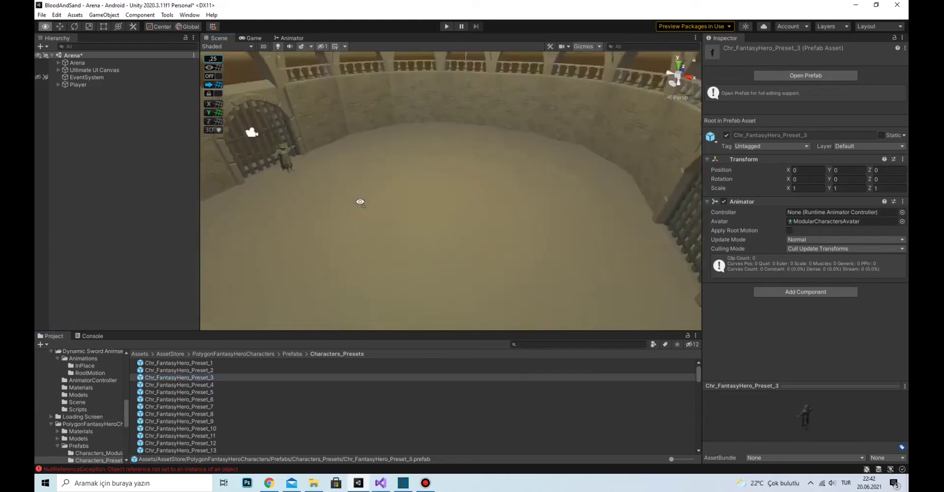
pyautogui.rightClick(79, 99)
pyautogui.click(98, 206)
pyautogui.write('Enemy')
pyautogui.press('Return')
# Step: Put Chr_FantasyHero_Preset_3 inside Enemy and move and turn it beside the gate
pyautogui.click(193, 377)
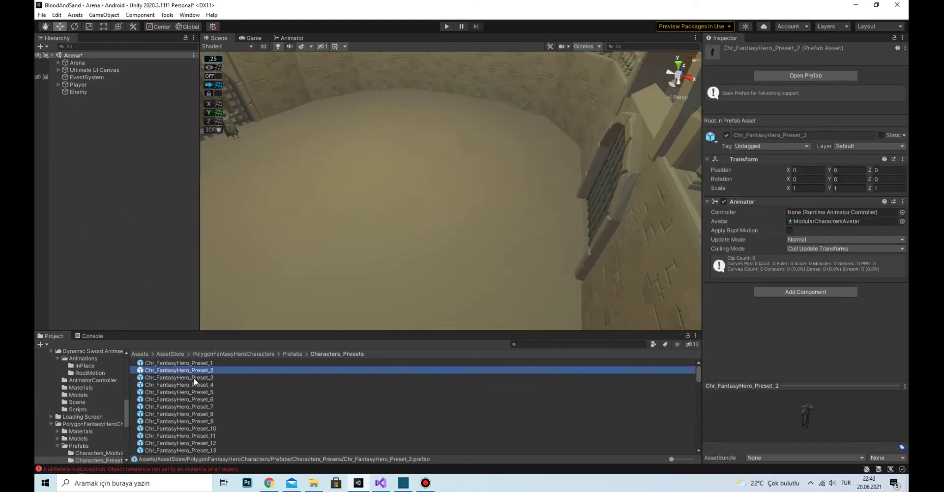
pyautogui.moveTo(194, 376); pyautogui.dragTo(79, 91)
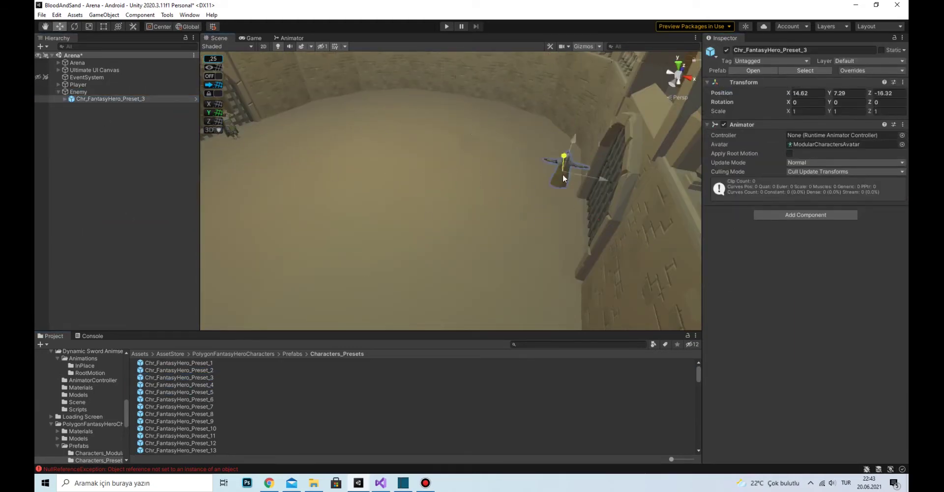
pyautogui.click(299, 228)
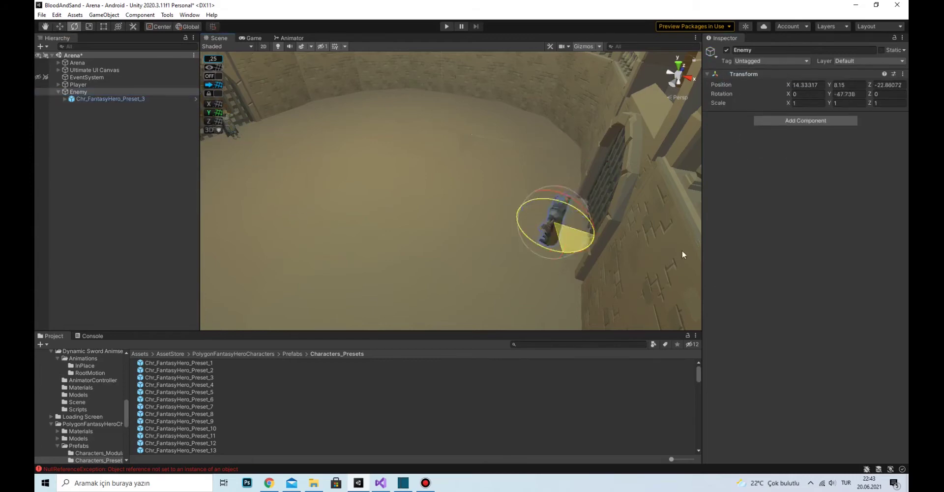
pyautogui.press('w')
pyautogui.moveTo(682, 250); pyautogui.dragTo(492, 147, button='right')
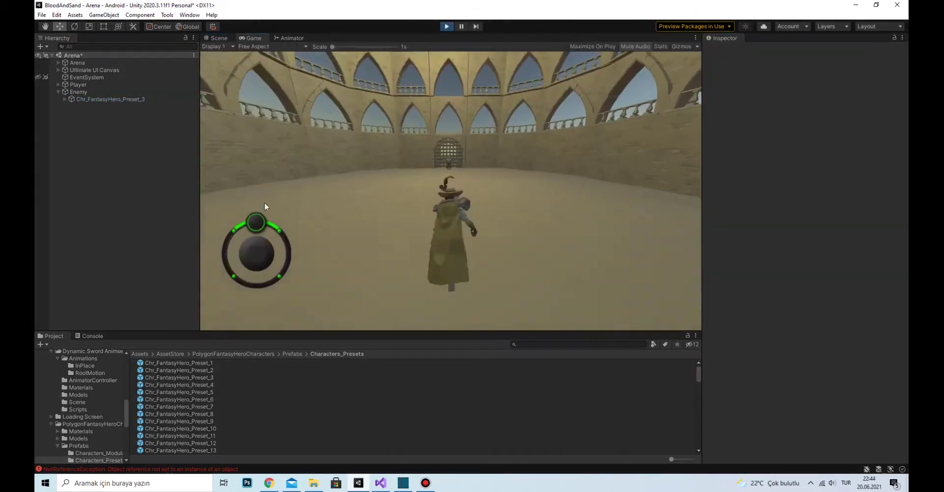
pyautogui.doubleClick(94, 91)
pyautogui.scroll(-5, 79, 403)
# Step: Create a new C# script named EnemyManager_1 in the Scripts folder
pyautogui.click(65, 460)
pyautogui.rightClick(180, 399)
pyautogui.moveTo(207, 161)
pyautogui.click(373, 185)
pyautogui.write('EnemyM')
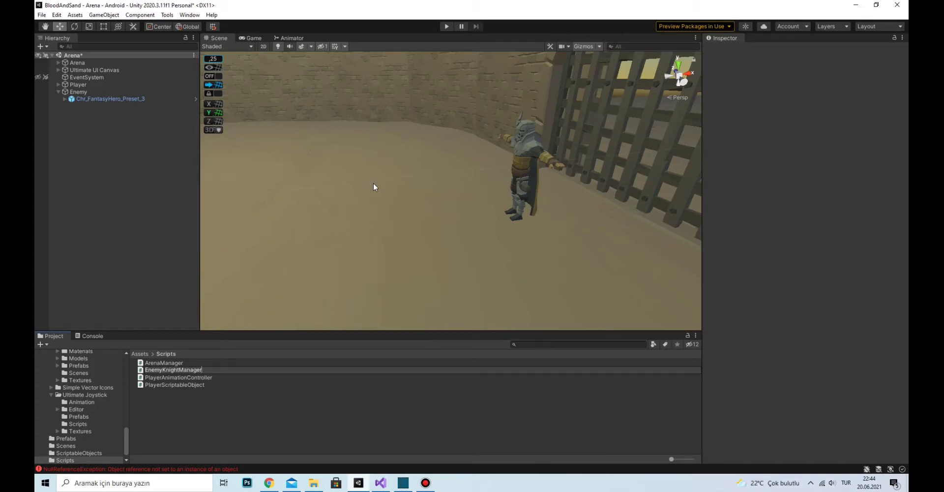
pyautogui.write('anager_1')
# Step: Open EnemyManager_1 in Visual Studio and add 'using UnityEngine.AI;'
pyautogui.press('Return')
pyautogui.doubleClick(167, 369)
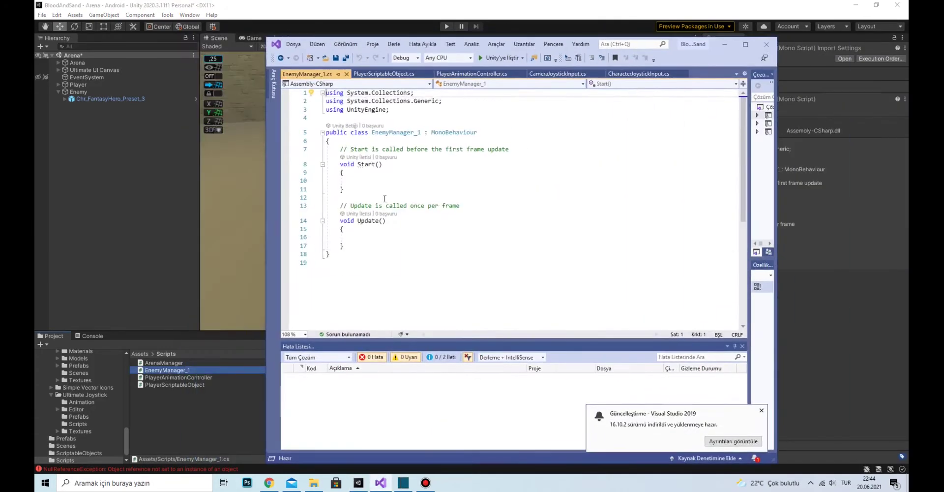
pyautogui.click(398, 110)
pyautogui.press('Return')
pyautogui.write('using UnityEngine.AI;')
# Step: Add a [SerializeField] NavMeshAgent field assigned with GetComponent<NavMeshAgent>() in Start
pyautogui.click(462, 149)
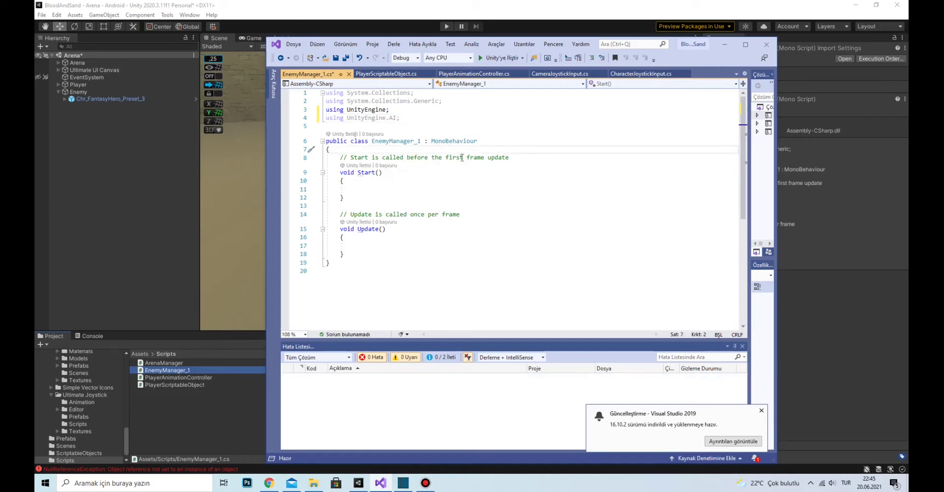
pyautogui.press('Return')
pyautogui.write('navma')
pyautogui.press('Tab')
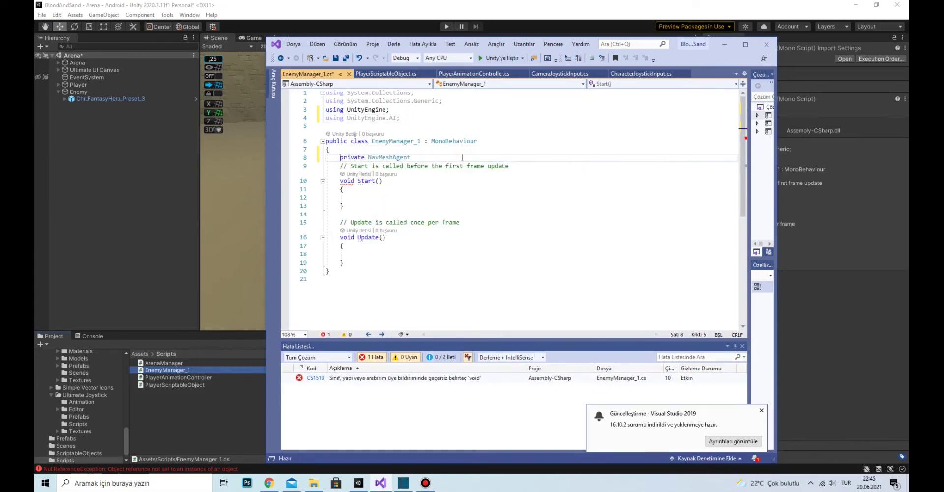
pyautogui.write('SerializeField')
pyautogui.click(462, 158)
pyautogui.write(';')
pyautogui.click(527, 198)
pyautogui.write('nav')
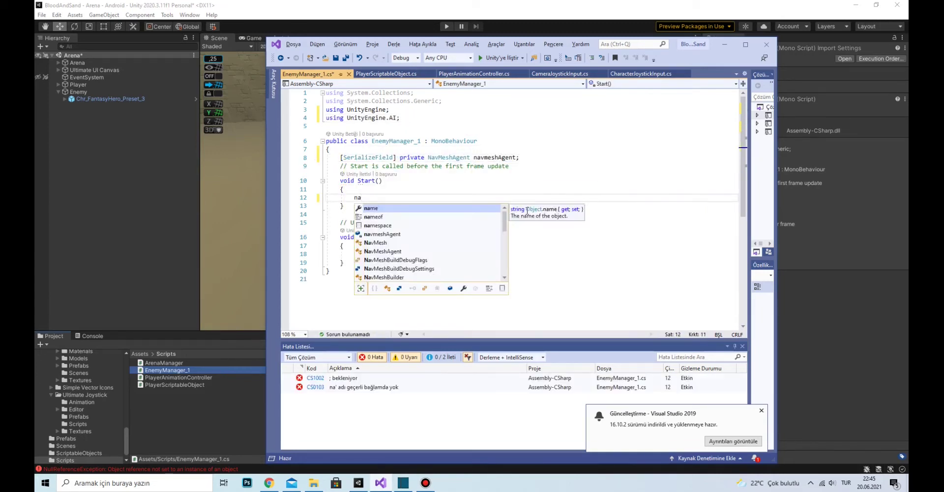
pyautogui.write('meshAgent = GetComponent<NavMeshAgent>();')
pyautogui.click(493, 237)
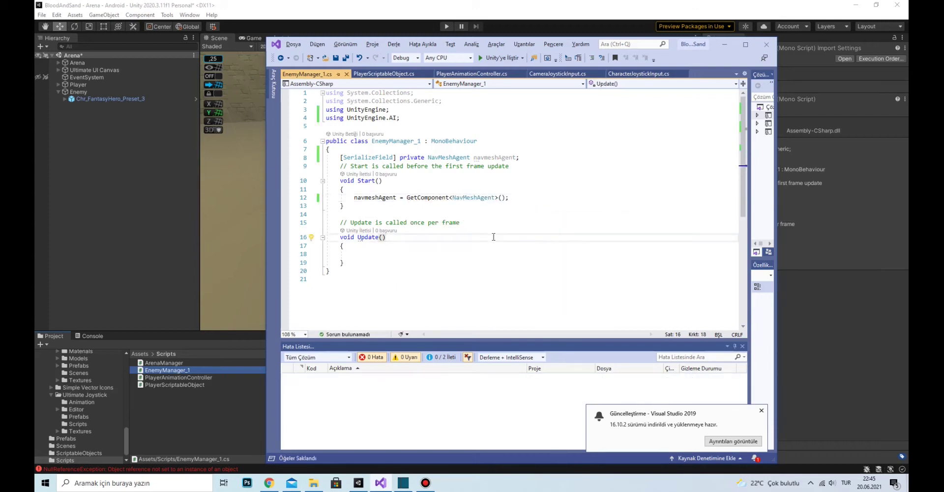
# Step: Add public float attackRadius = 1.3f and an empty private void AI_Handler() method
pyautogui.press('Return')
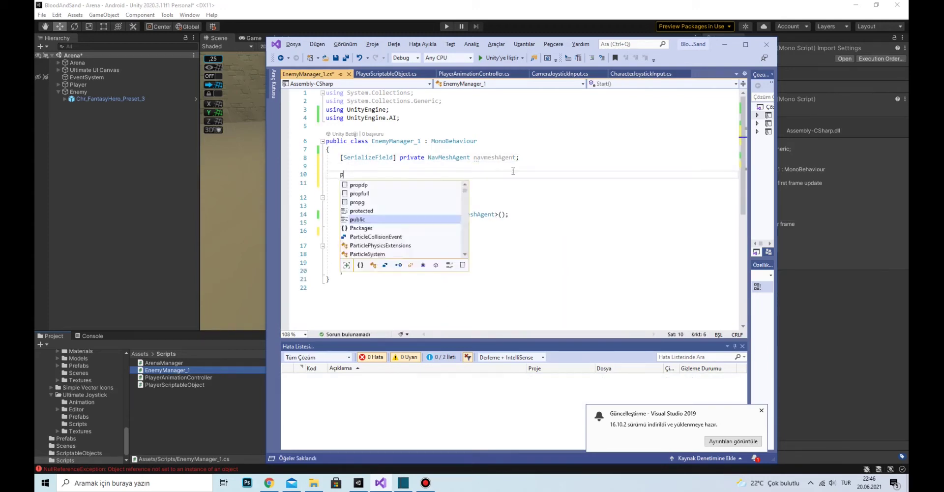
pyautogui.write('public vo')
pyautogui.hotkey('ctrl', 'z')
pyautogui.write('[set')
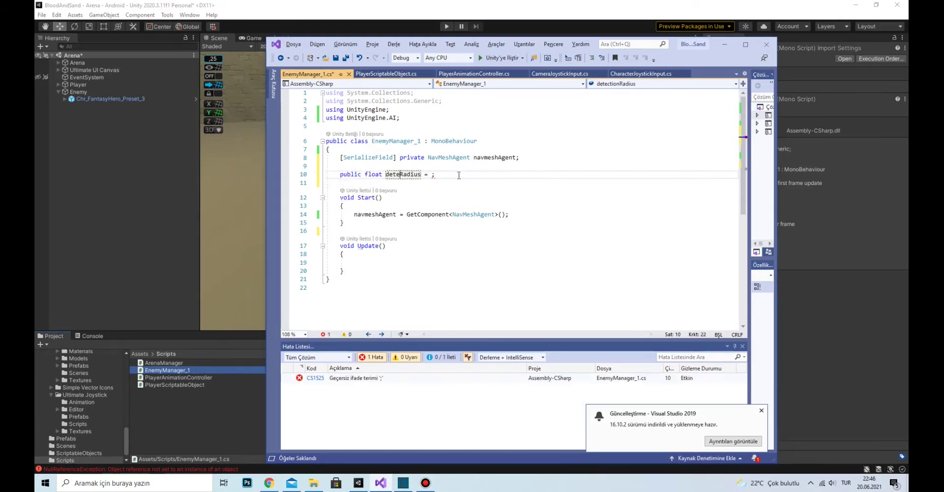
pyautogui.press('Return')
pyautogui.press('Return')
pyautogui.write('p')
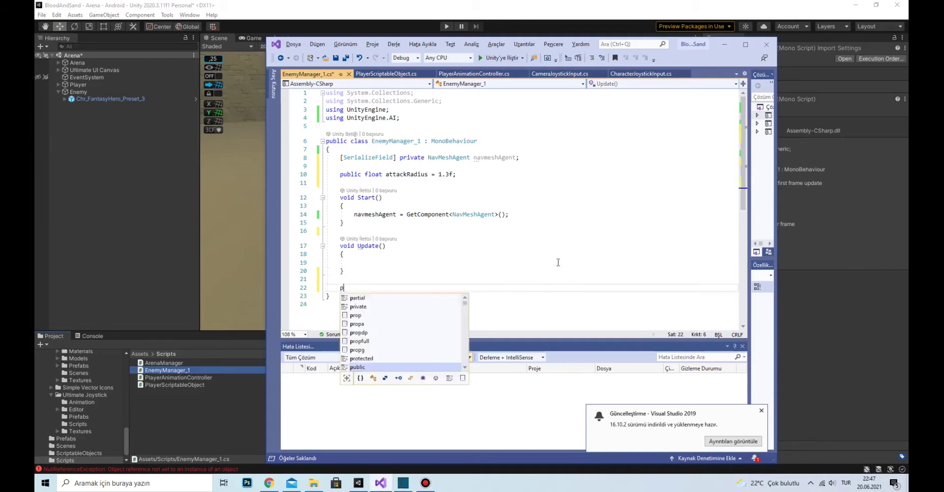
pyautogui.write('rivate void AI_Handler(){')
pyautogui.press('Return')
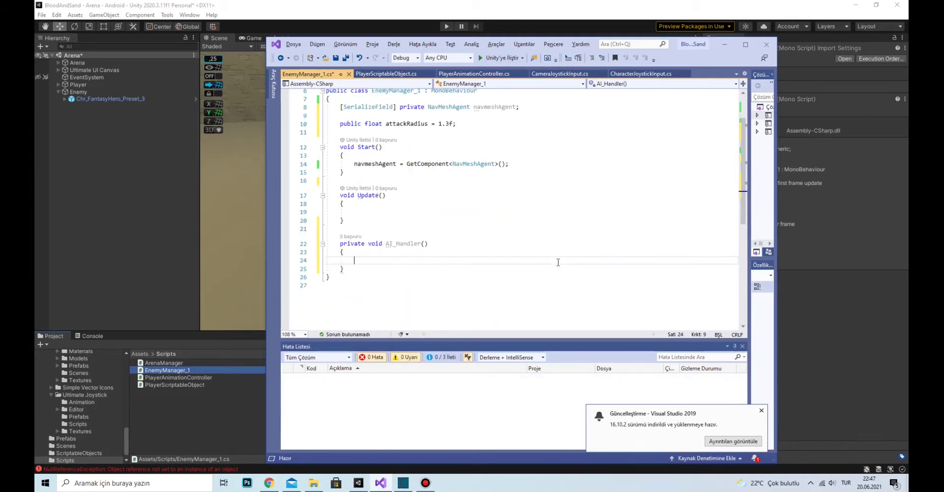
# Step: Open Unbroken > Assets > GameMaterial > Scripts > AI_Scripts > EnemyAIHandler.cs and locate the CheckSphere line
pyautogui.click(313, 482)
pyautogui.doubleClick(187, 89)
pyautogui.doubleClick(206, 98)
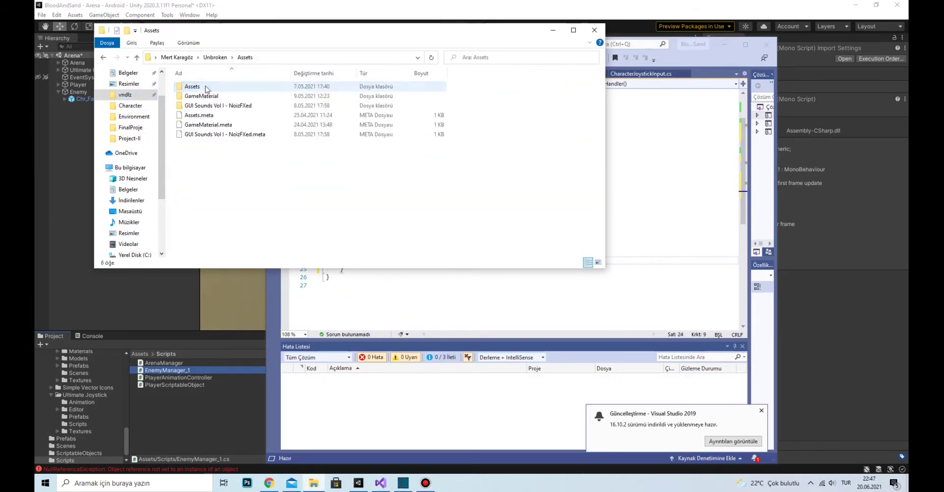
pyautogui.doubleClick(196, 89)
pyautogui.click(103, 57)
pyautogui.doubleClick(207, 113)
pyautogui.doubleClick(211, 133)
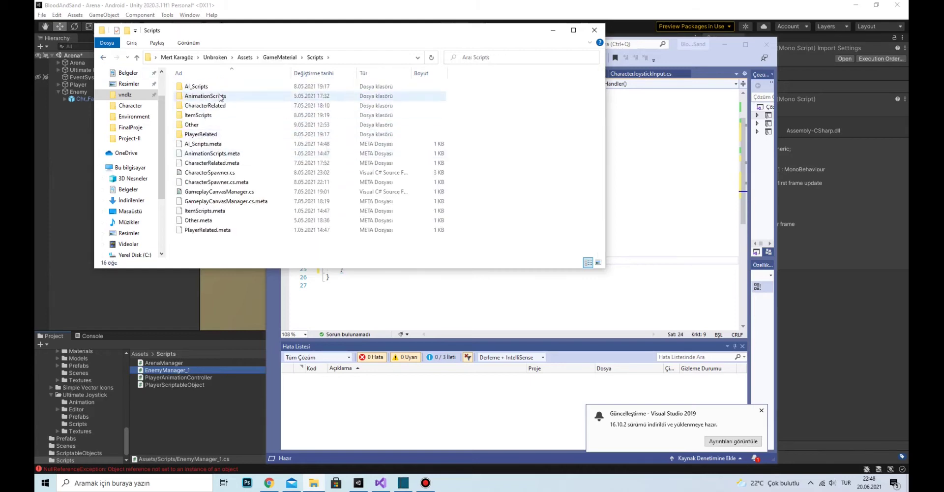
pyautogui.doubleClick(196, 86)
pyautogui.doubleClick(208, 86)
pyautogui.scroll(-2, 380, 222)
pyautogui.scroll(-13, 380, 222)
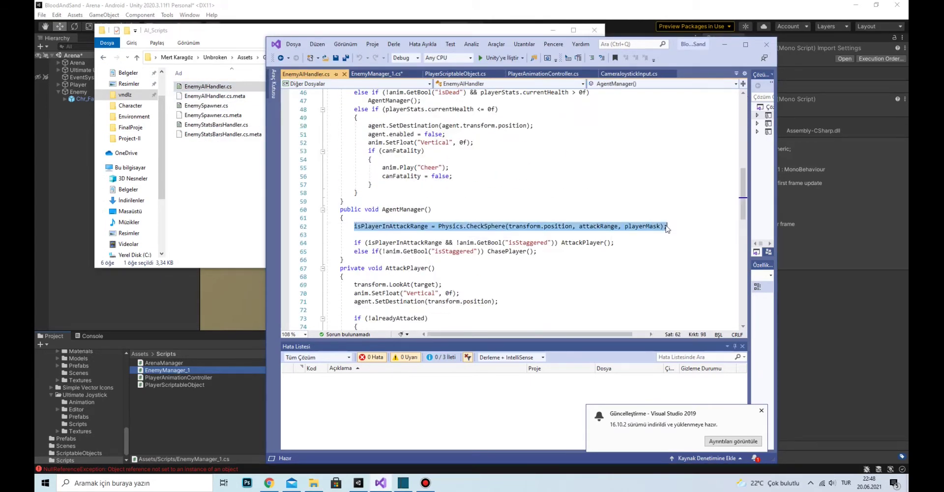
# Step: Paste the Physics.CheckSphere attack-range line into EnemyManager_1's AI_Handler
pyautogui.click(376, 74)
pyautogui.write('isPlayerInAttackRange = Physics.CheckSphere(transform.position, attackRange, playerMask);')
pyautogui.press('Return')
pyautogui.click(502, 139)
pyautogui.press('Return')
# Step: Declare an isPlayerInAttackRange bool and a public LayerMask player layer field, then save
pyautogui.write('bool')
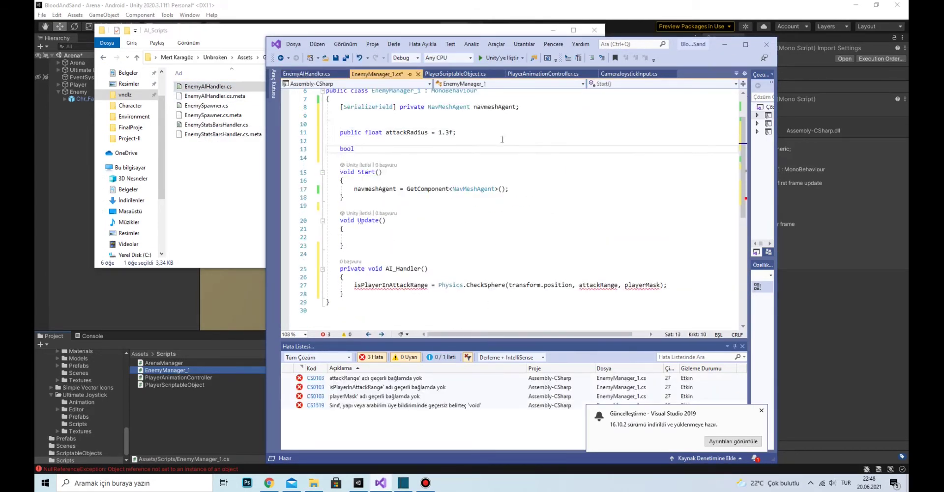
pyautogui.write('public')
pyautogui.press('Up')
pyautogui.press('Delete')
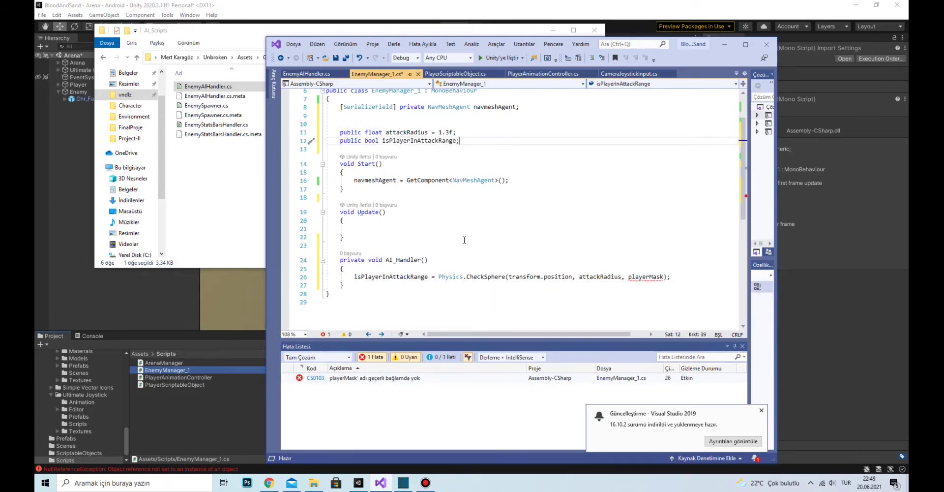
pyautogui.press('Return')
pyautogui.write('public layerMask playerLayerMask;')
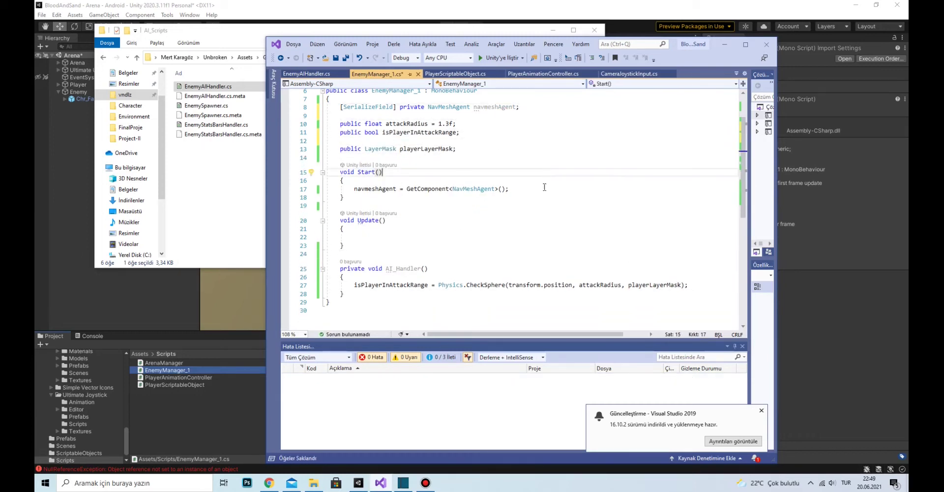
pyautogui.hotkey('ctrl', 's')
# Step: Call AI_Attack when isPlayerInAttackRange is true, otherwise set the NavMeshAgent destination
pyautogui.scroll(-2, 530, 272)
pyautogui.write('if(!')
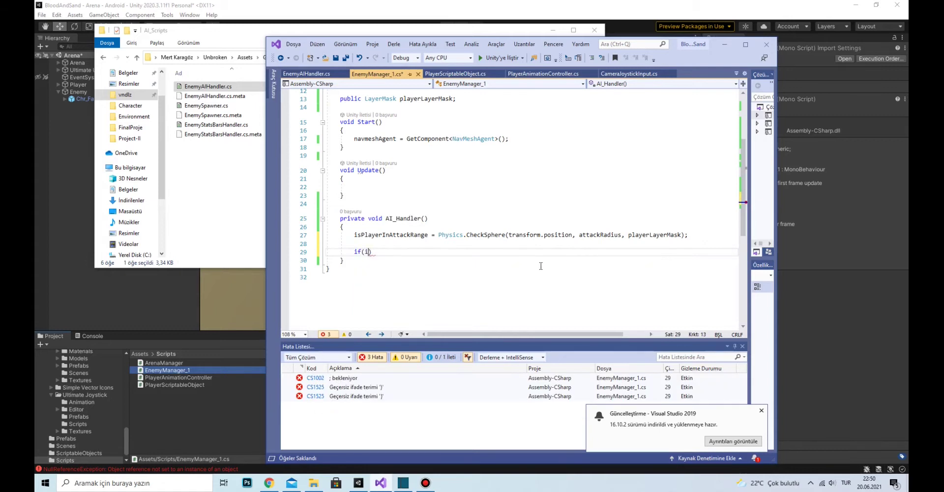
pyautogui.write('sPla')
pyautogui.press('Tab')
pyautogui.write('();')
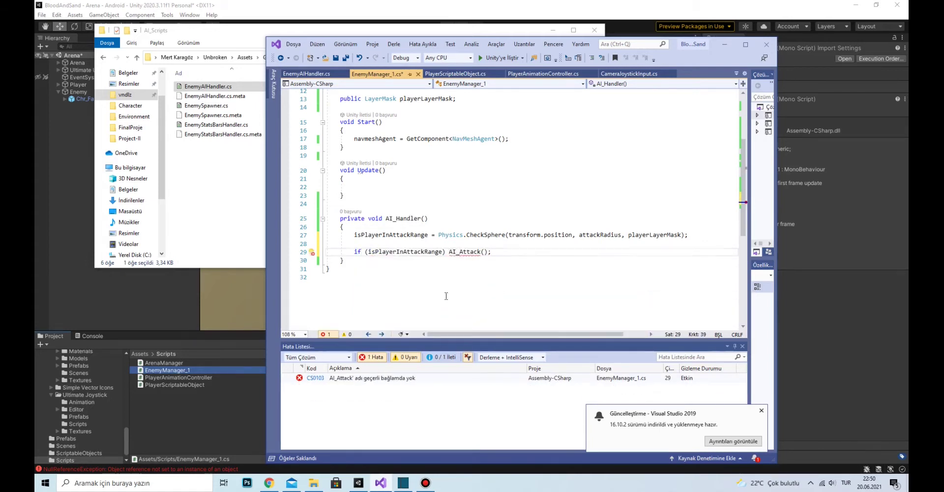
pyautogui.write('()')
pyautogui.press('Return')
pyautogui.write('{')
pyautogui.press('Return')
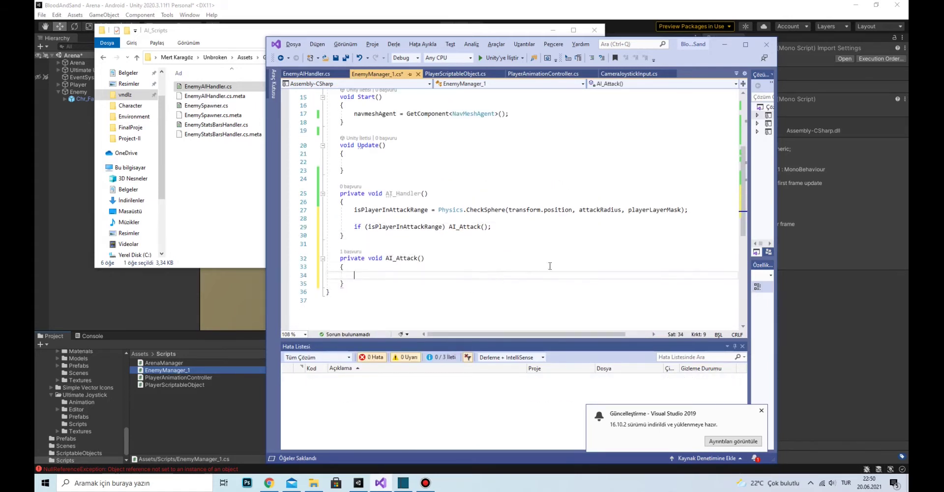
pyautogui.write('else na')
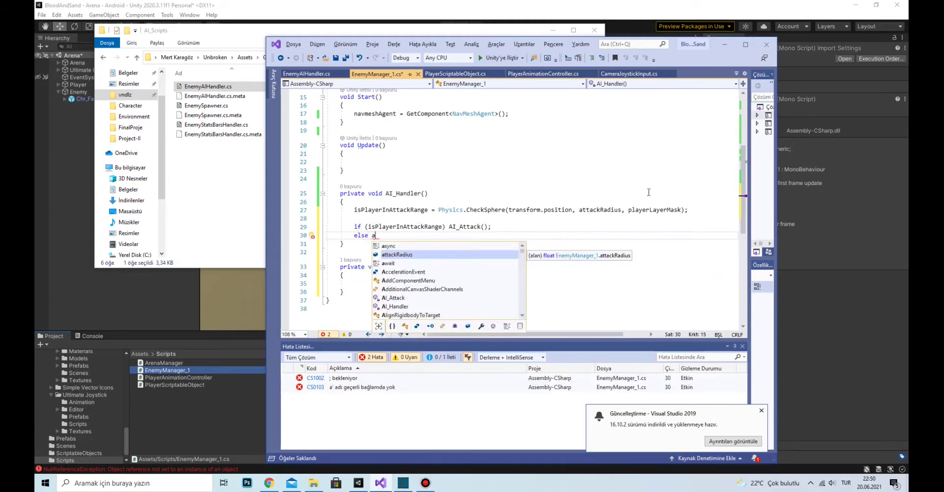
pyautogui.write('vmeshAgent.setd')
pyautogui.write('(player')
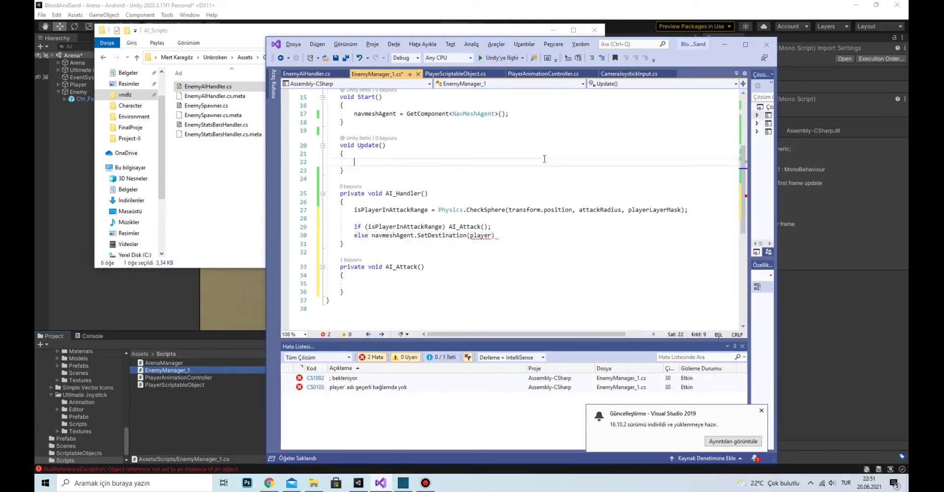
# Step: Add a public GameObject player field and target player.transform.position in SetDestination
pyautogui.scroll(4, 544, 156)
pyautogui.click(583, 173)
pyautogui.press('Return')
pyautogui.write('public GameObject player;')
pyautogui.scroll(-3, 543, 197)
pyautogui.click(528, 268)
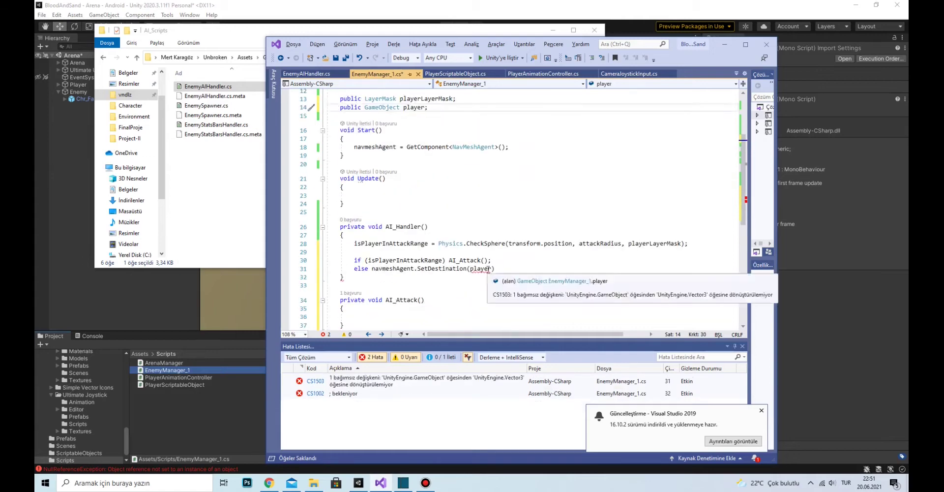
pyautogui.write('.transform.position')
pyautogui.scroll(-1, 623, 257)
pyautogui.write(');')
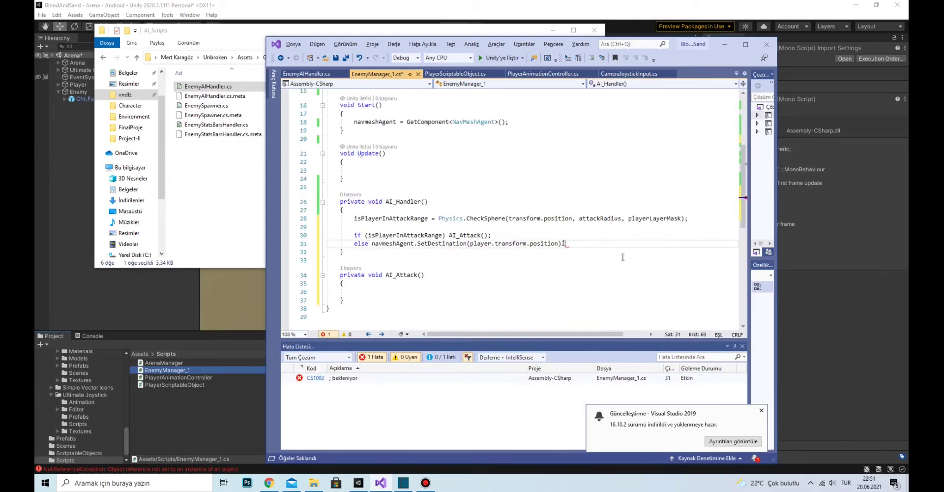
pyautogui.scroll(-1, 407, 290)
# Step: Move the SetDestination call into a new AI_MoveToPlayer method, called in the else branch
pyautogui.click(433, 277)
pyautogui.press('Return')
pyautogui.write('private void AI_MoveToPlayer(')
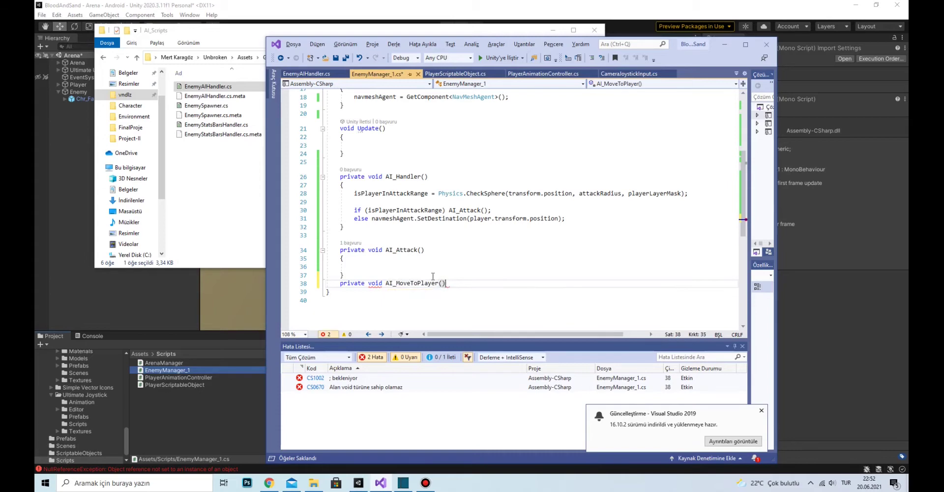
pyautogui.moveTo(371, 168); pyautogui.dragTo(565, 168)
pyautogui.hotkey('ctrl', 'x')
pyautogui.click(445, 239)
pyautogui.hotkey('ctrl', 'v')
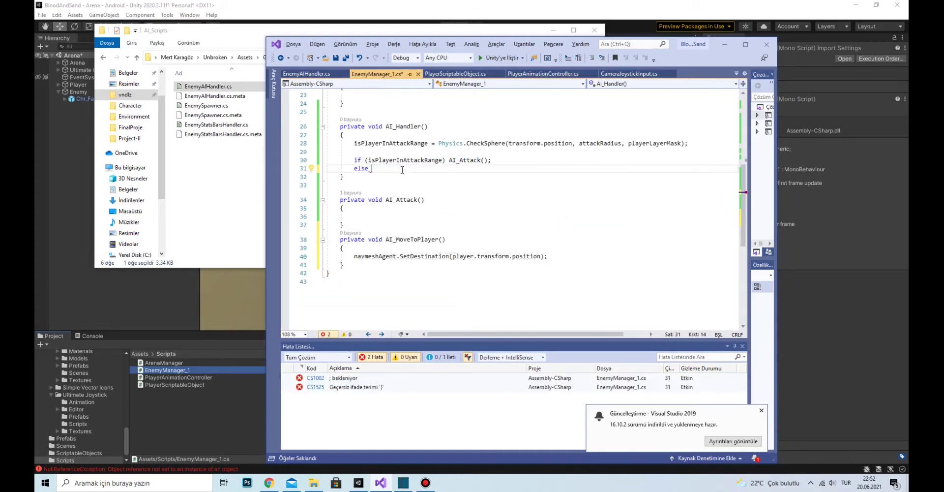
pyautogui.click(371, 168)
pyautogui.write('AI_MoveToPlayer()')
pyautogui.write('Log("')
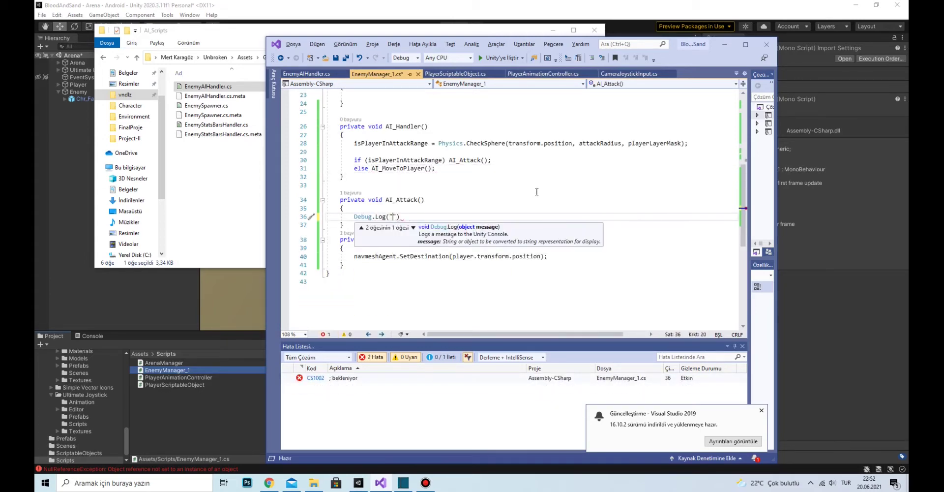
pyautogui.write(';')
# Step: Call AI_Handler() from Update and save the script
pyautogui.scroll(5, 536, 191)
pyautogui.click(363, 170)
pyautogui.write('AI_Handler();')
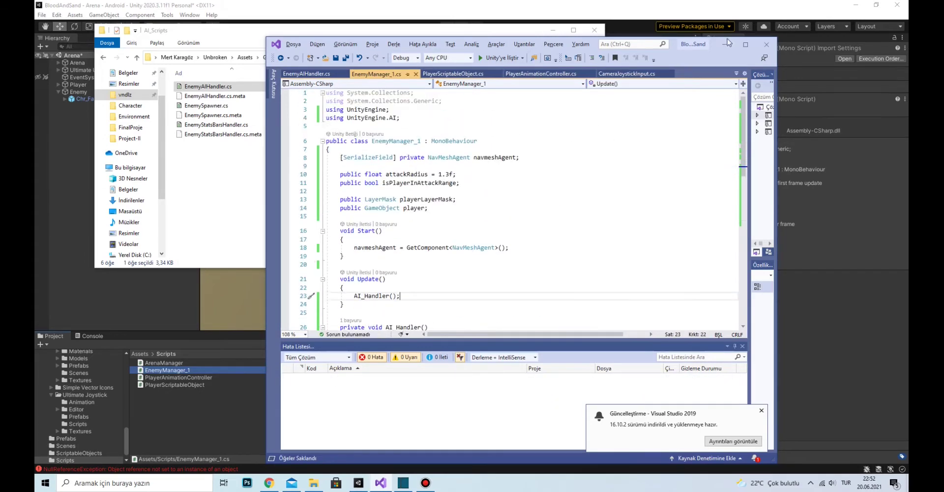
pyautogui.hotkey('ctrl', 's')
pyautogui.click(79, 93)
# Step: In Start, assign player by finding the "Player" GameObject, then save the script
pyautogui.press('Escape')
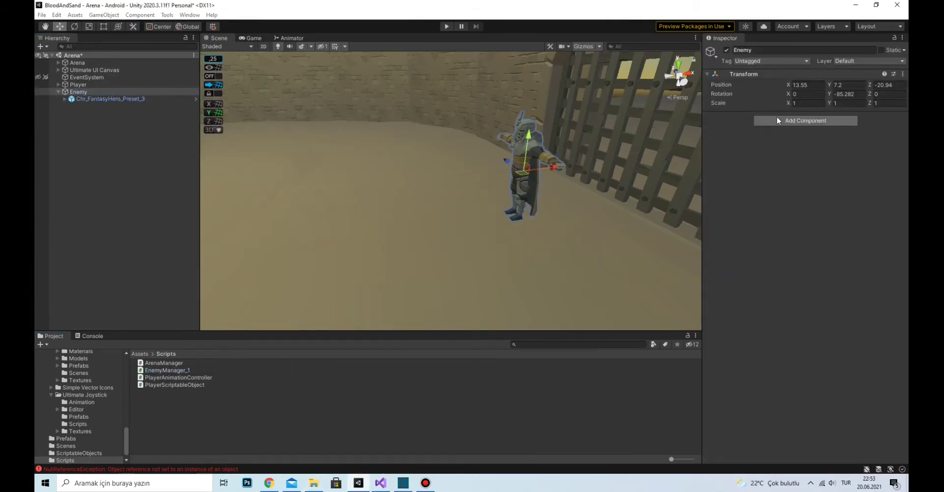
pyautogui.hotkey('alt', 'Tab')
pyautogui.write('pl = game')
pyautogui.press('Tab')
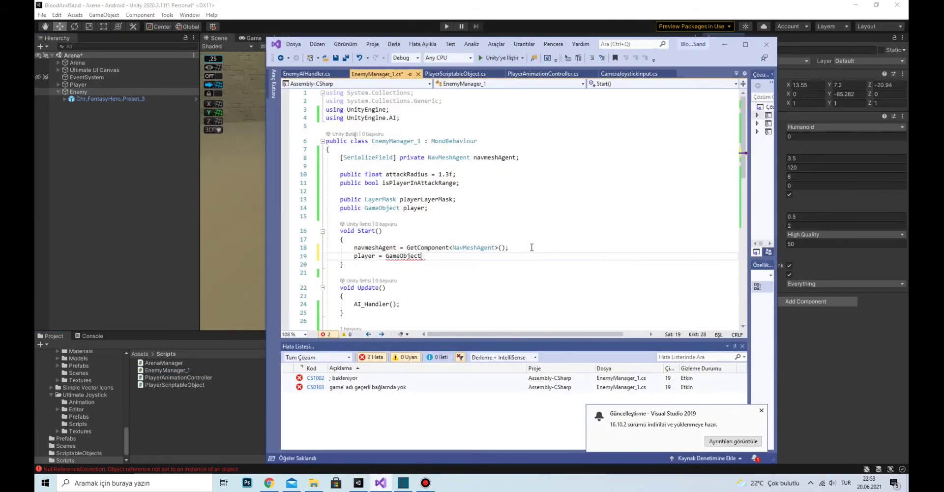
pyautogui.write('yer");')
pyautogui.hotkey('ctrl', 's')
# Step: Mark the arena ground meshes Navigation Static, including children, and adjust the agent's max slope
pyautogui.click(800, 306)
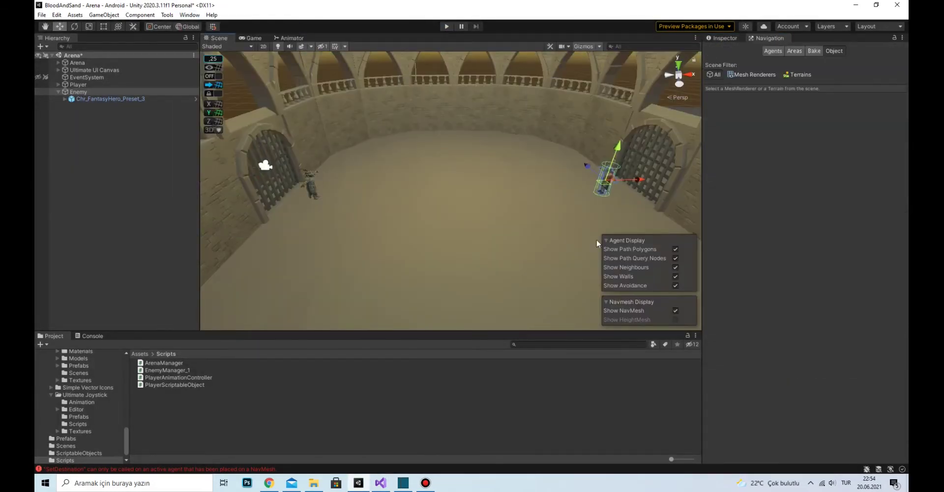
pyautogui.click(597, 240)
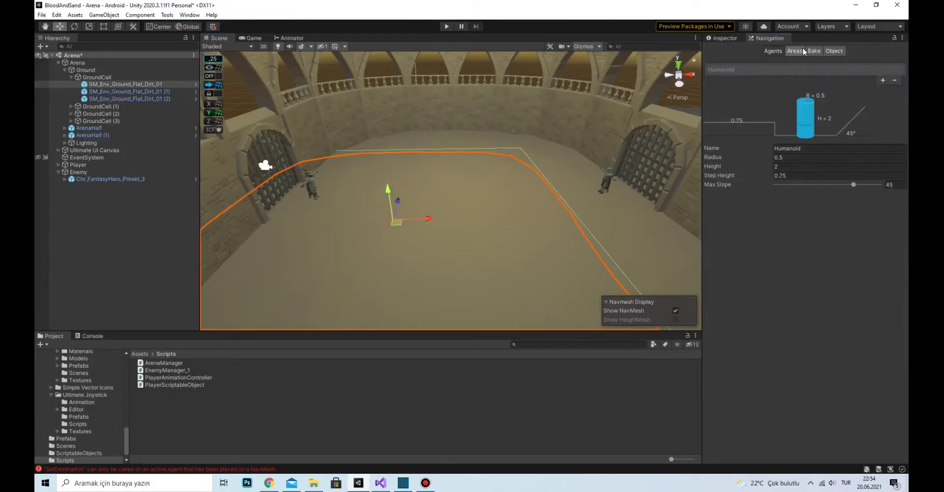
pyautogui.click(751, 74)
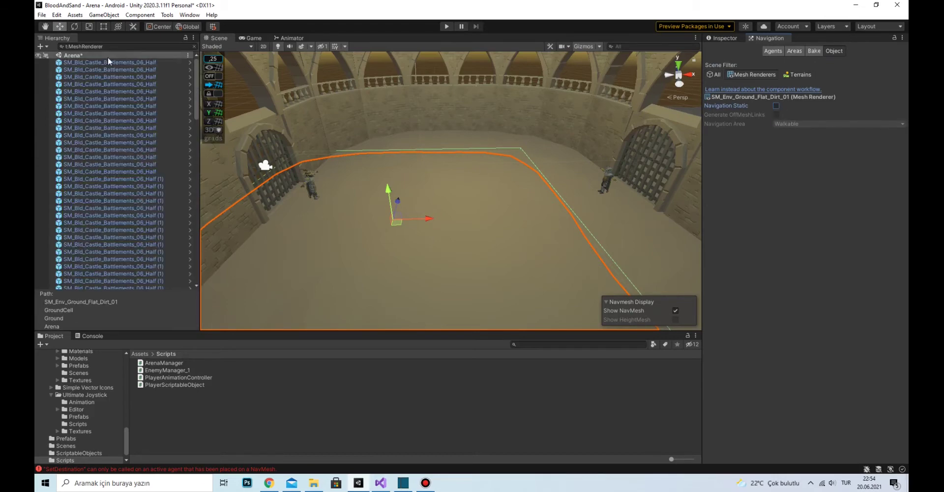
pyautogui.hotkey('ctrl', 'a')
pyautogui.click(776, 106)
pyautogui.click(437, 259)
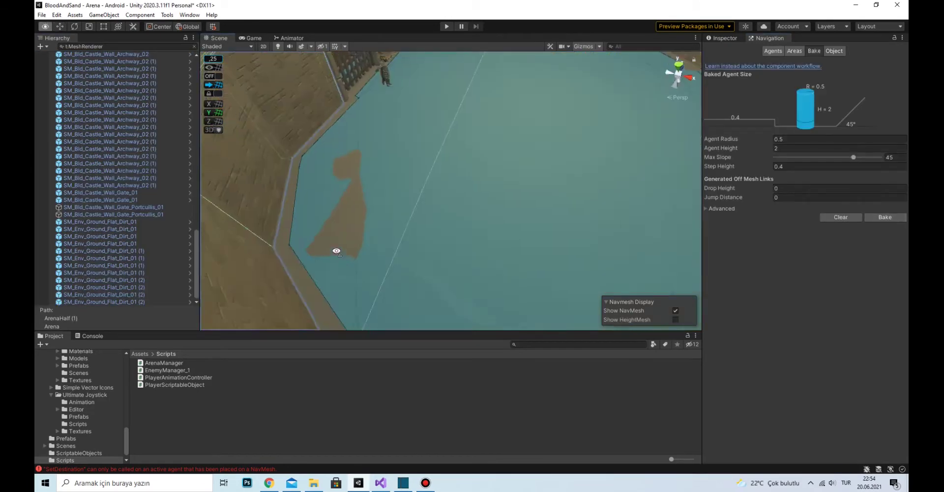
pyautogui.click(853, 159)
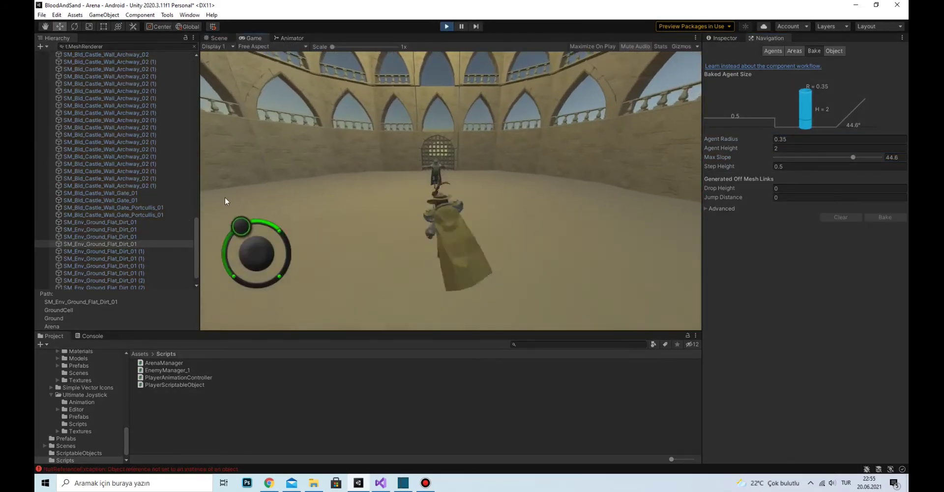
# Step: Steer the hero right with the joystick, then review the attack radius in EnemyManager_1
pyautogui.moveTo(255, 255); pyautogui.dragTo(423, 295)
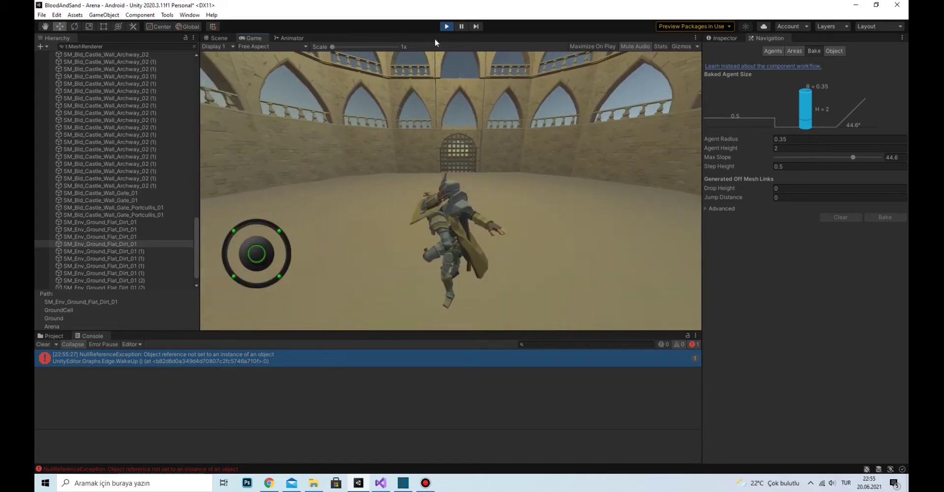
pyautogui.click(446, 26)
pyautogui.scroll(-4, 497, 221)
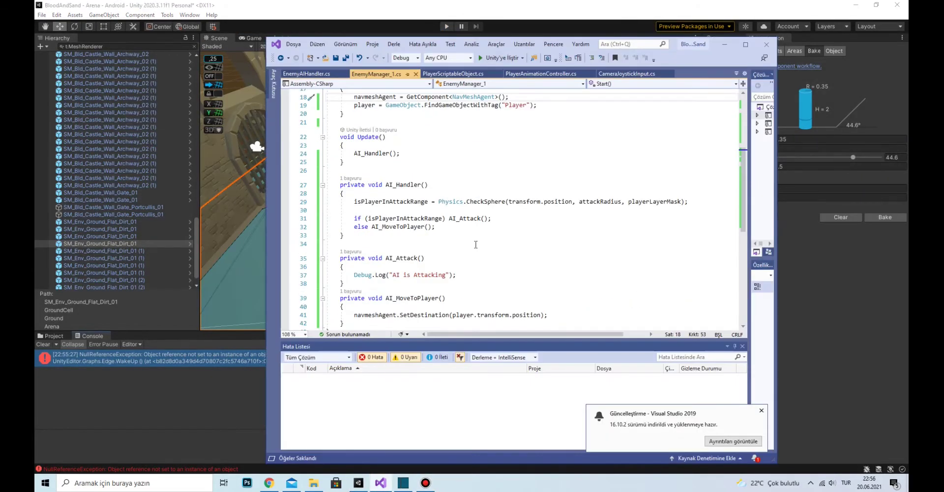
pyautogui.scroll(6, 505, 216)
pyautogui.click(450, 203)
pyautogui.scroll(-3, 486, 182)
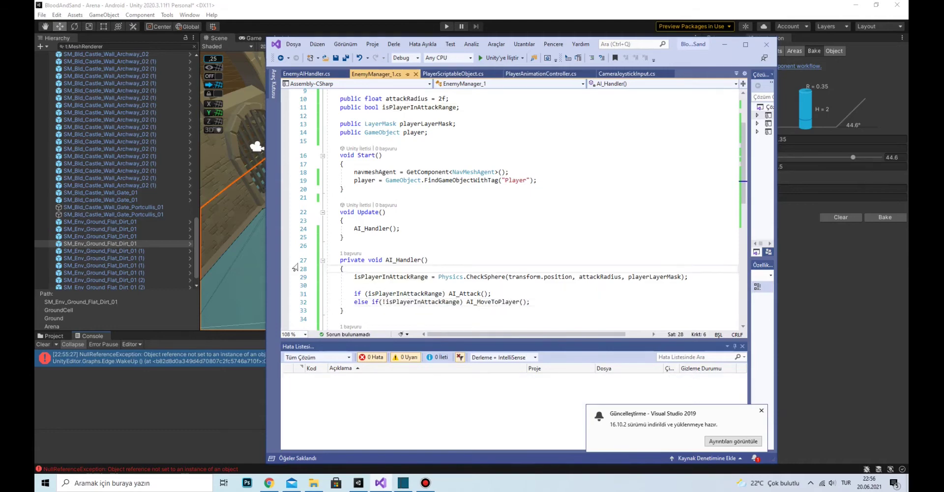
# Step: Play-test the enemy briefly, then go back over the enemy script
pyautogui.click(446, 26)
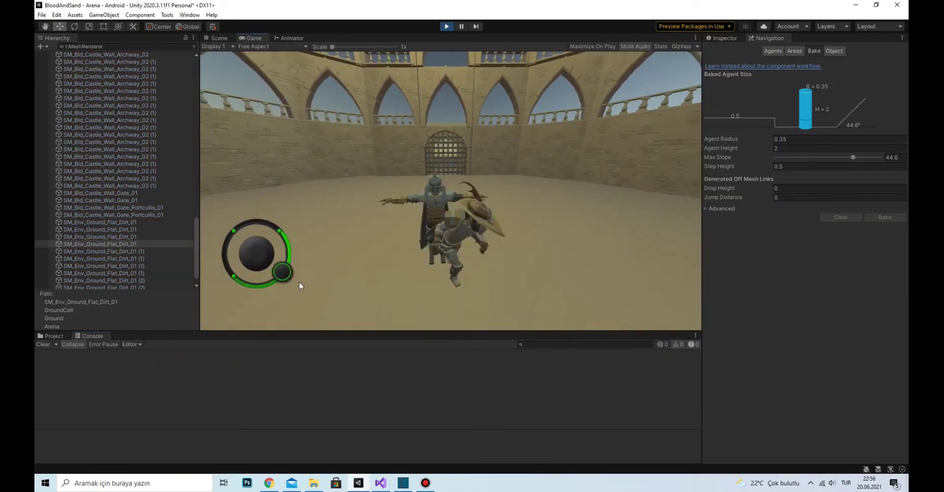
pyautogui.hotkey('ctrl', 'p')
pyautogui.click(380, 482)
pyautogui.scroll(3, 511, 244)
pyautogui.scroll(-1, 510, 244)
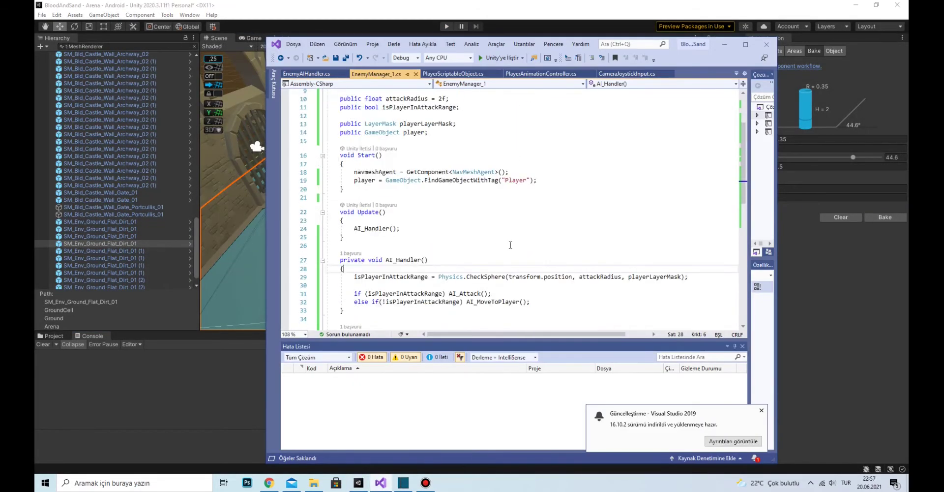
# Step: Select Enemy in Unity and run another play test of the knight's chase
pyautogui.click(92, 67)
pyautogui.click(81, 84)
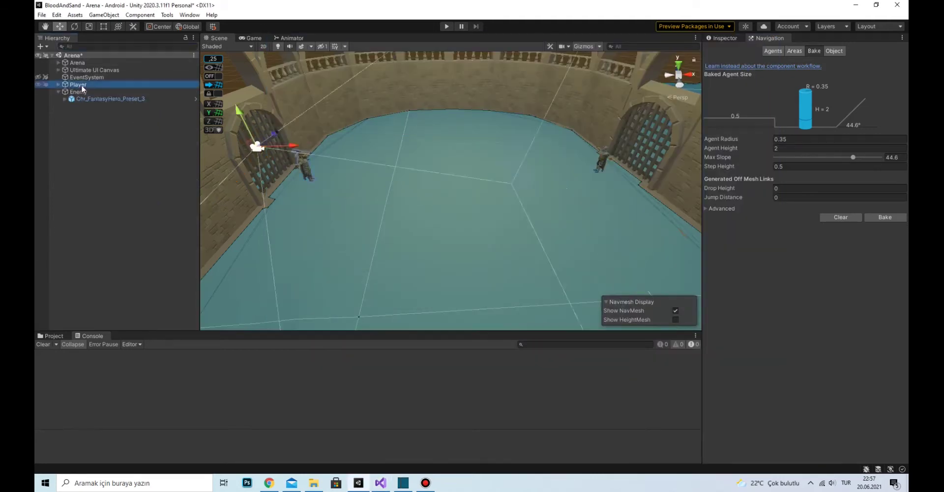
pyautogui.click(448, 27)
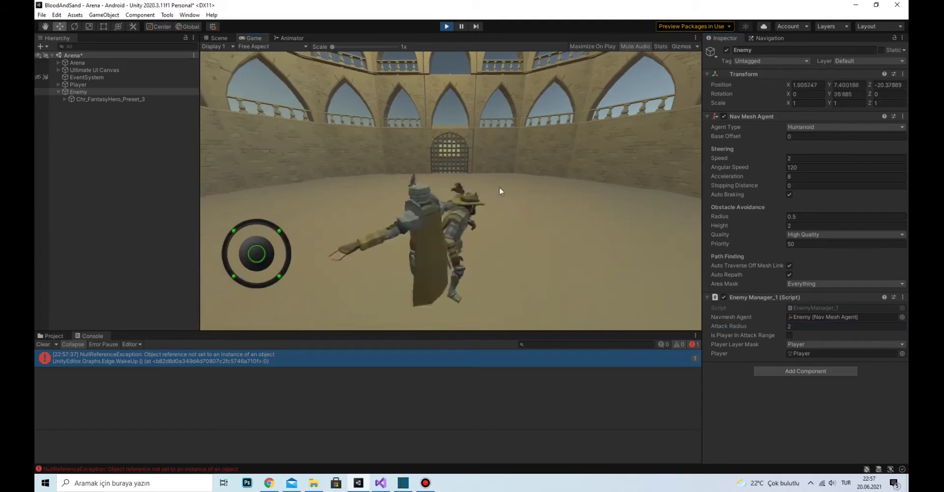
pyautogui.hotkey('ctrl', 'p')
pyautogui.hotkey('alt', 'Tab')
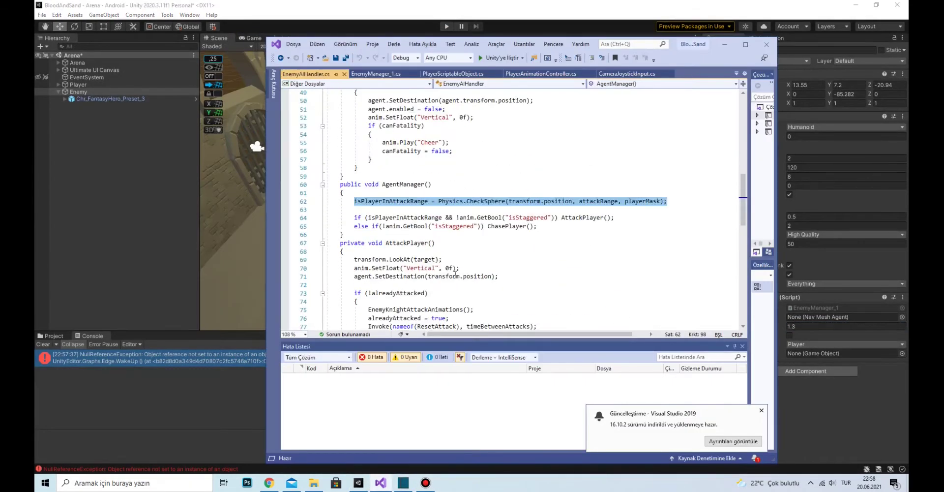
# Step: Compare the EnemyManager_1 and EnemyAIHandler scripts before returning to Unity
pyautogui.scroll(-2, 485, 257)
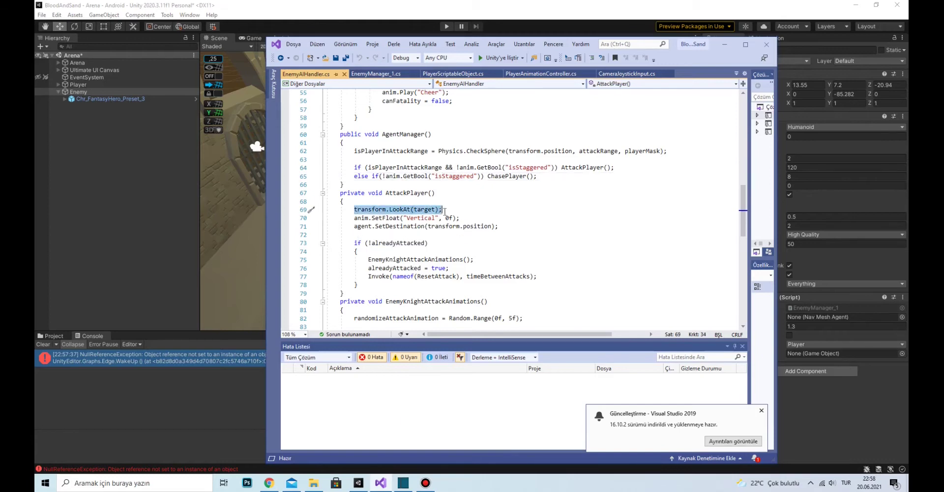
pyautogui.hotkey('ctrl', 'Tab')
pyautogui.scroll(6, 438, 273)
pyautogui.hotkey('ctrl', 'Tab')
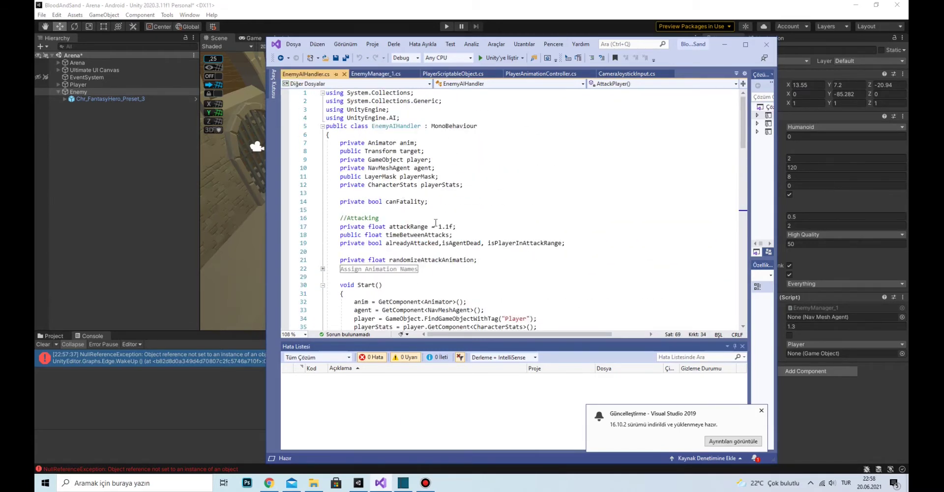
pyautogui.hotkey('alt', 'Tab')
# Step: Put Player on the Player layer, assign the hero model's Animator, and check the console error
pyautogui.click(77, 85)
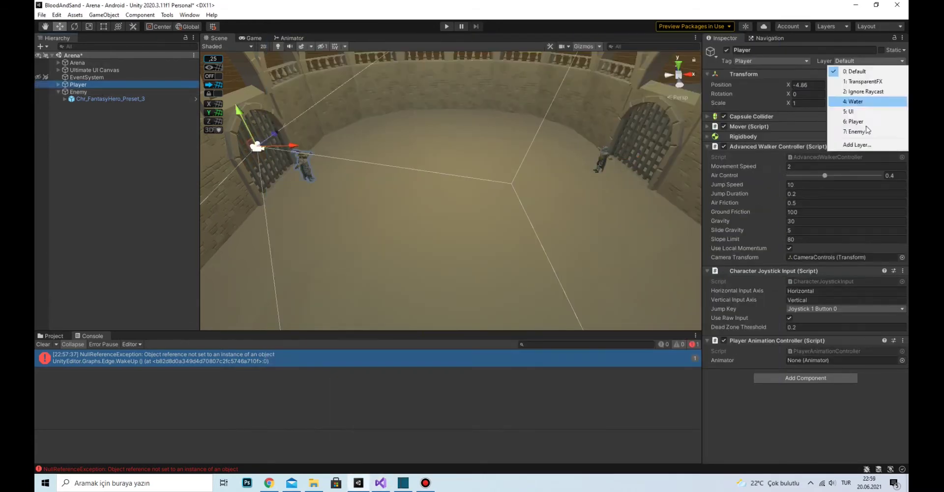
pyautogui.click(58, 84)
pyautogui.moveTo(93, 99); pyautogui.dragTo(844, 360)
pyautogui.press('Return')
pyautogui.hotkey('ctrl', 'p')
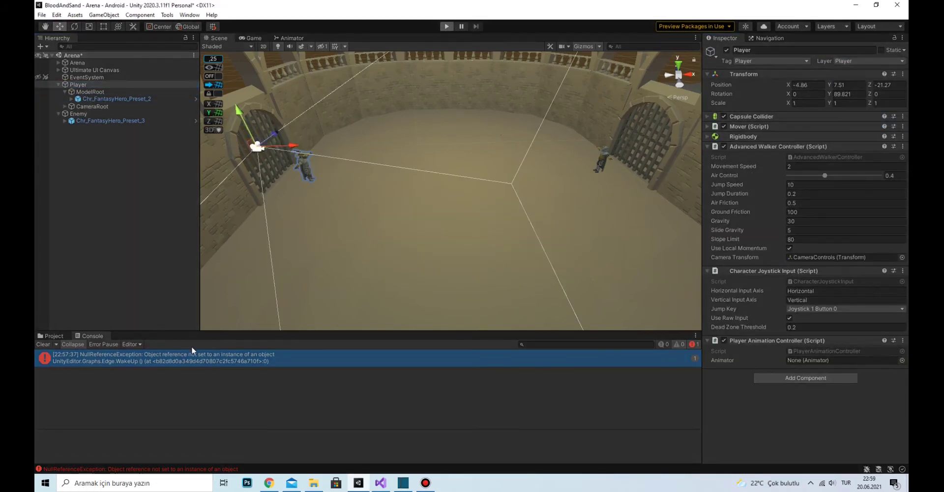
pyautogui.click(58, 353)
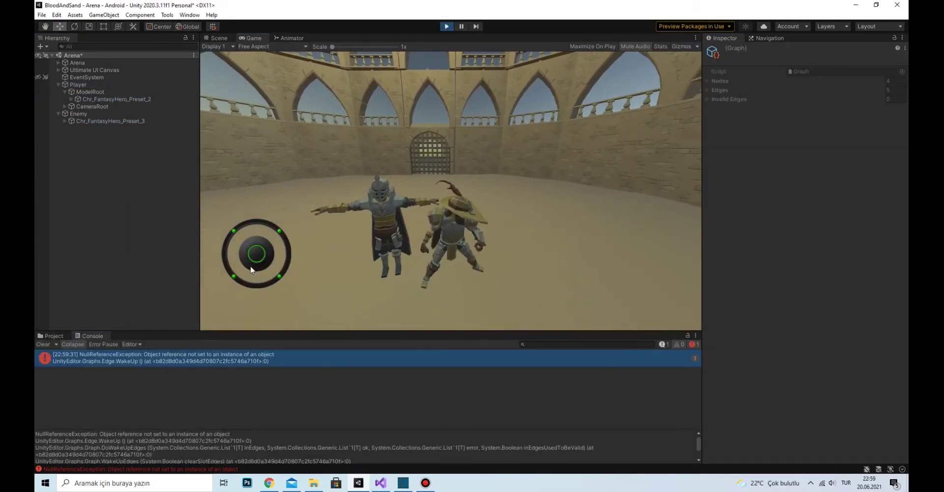
pyautogui.hotkey('ctrl', 'p')
# Step: Add transform.LookAt(player.transform) to AI_Attack, save, and start a play test
pyautogui.hotkey('alt', 'Tab')
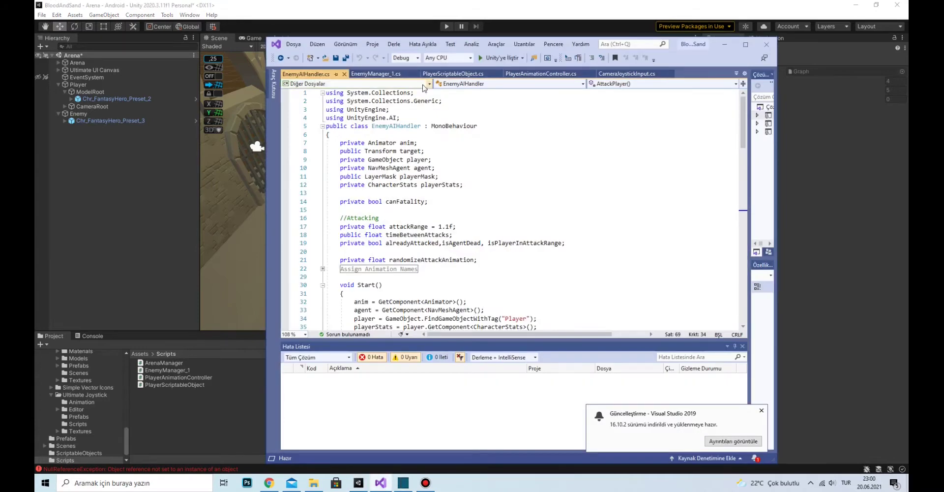
pyautogui.scroll(-5, 408, 275)
pyautogui.click(373, 216)
pyautogui.press('Return')
pyautogui.write('transform.LookAt(target);')
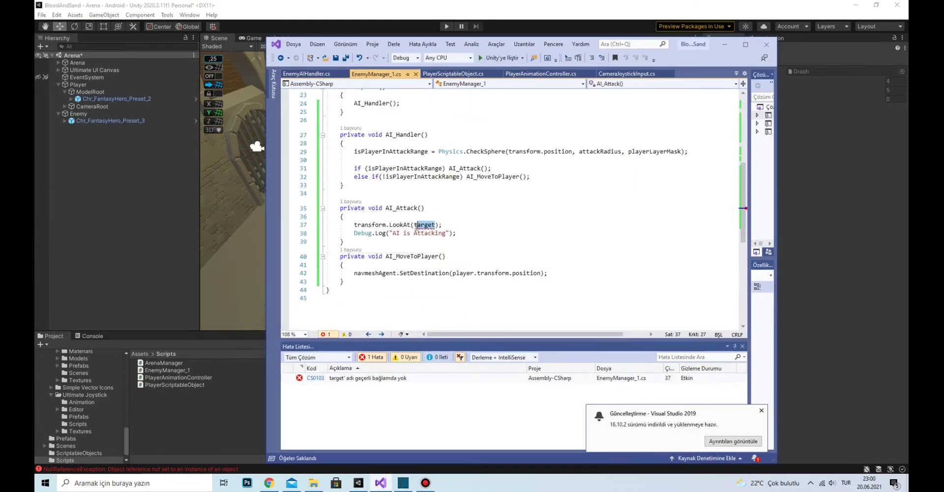
pyautogui.write('player.transform')
pyautogui.scroll(3, 499, 280)
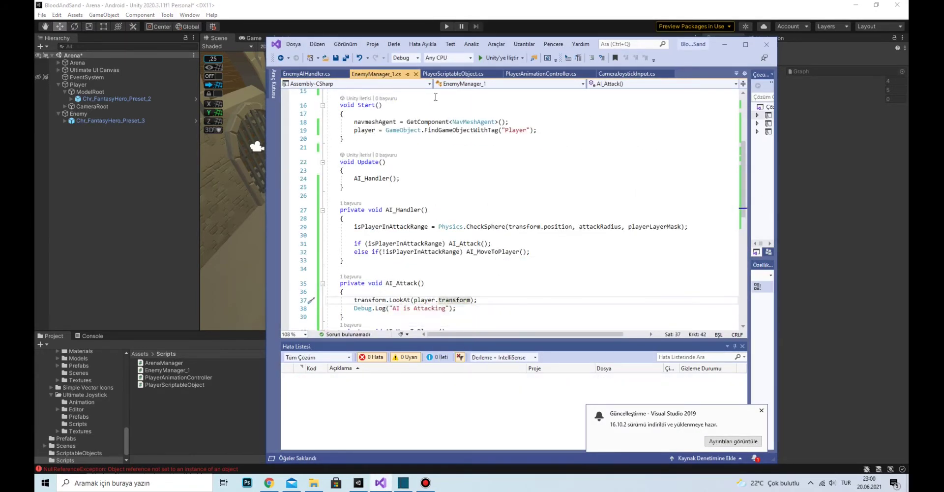
pyautogui.hotkey('alt', 'Tab')
pyautogui.hotkey('ctrl', 'p')
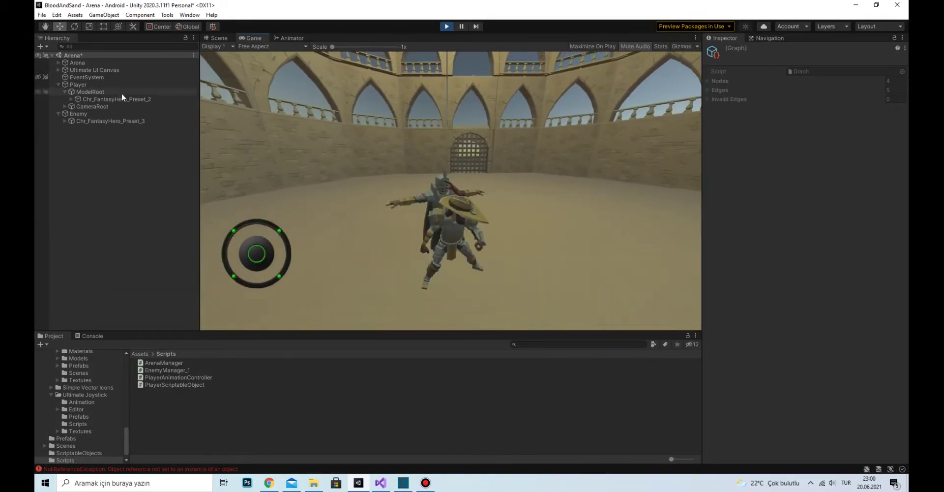
# Step: Watch Enemy while steering the hero forward in play mode, then search 'rig' in Add Component
pyautogui.click(79, 113)
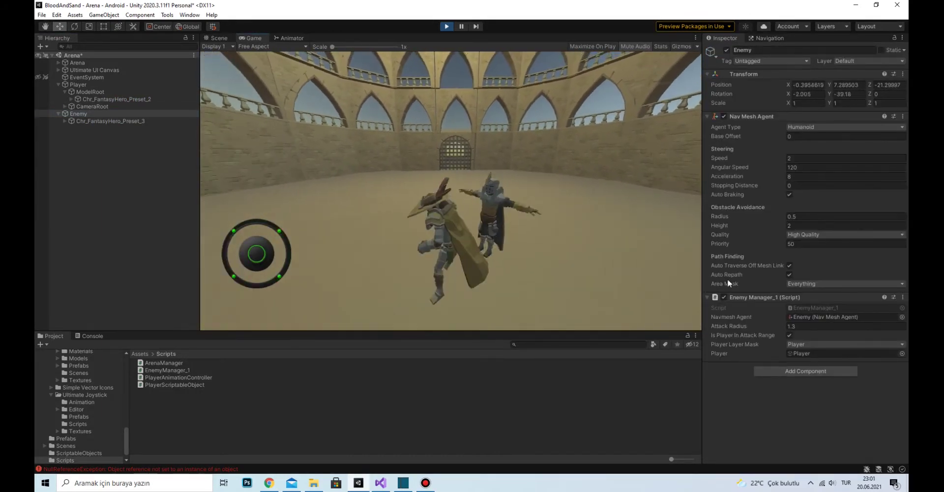
pyautogui.hotkey('ctrl', 'p')
pyautogui.scroll(-2, 791, 418)
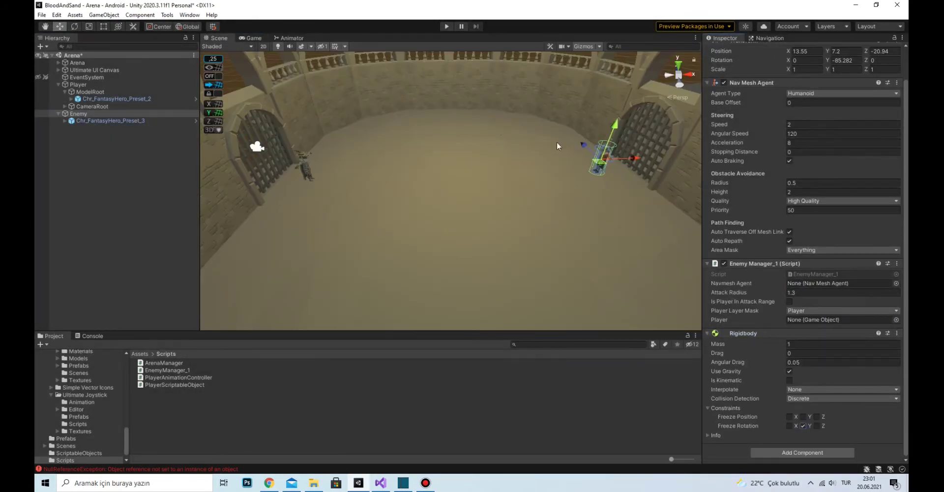
pyautogui.hotkey('ctrl', 'p')
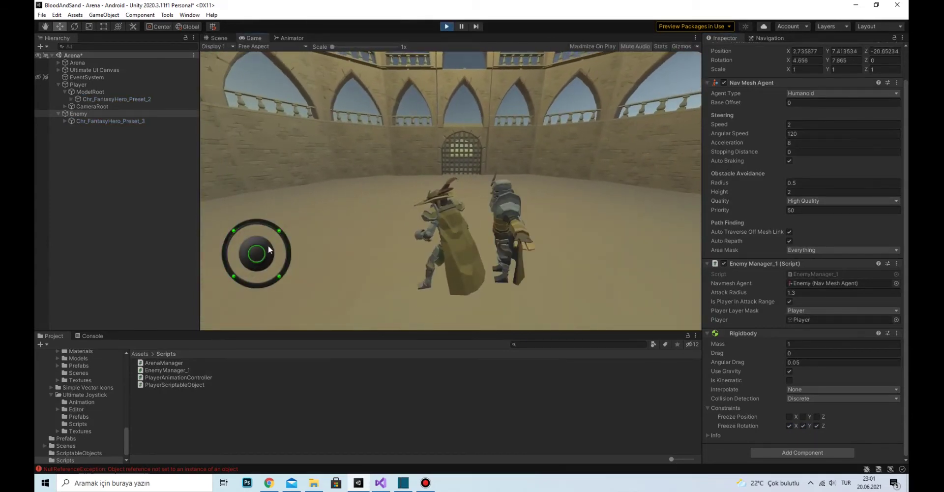
pyautogui.moveTo(269, 246); pyautogui.dragTo(259, 209)
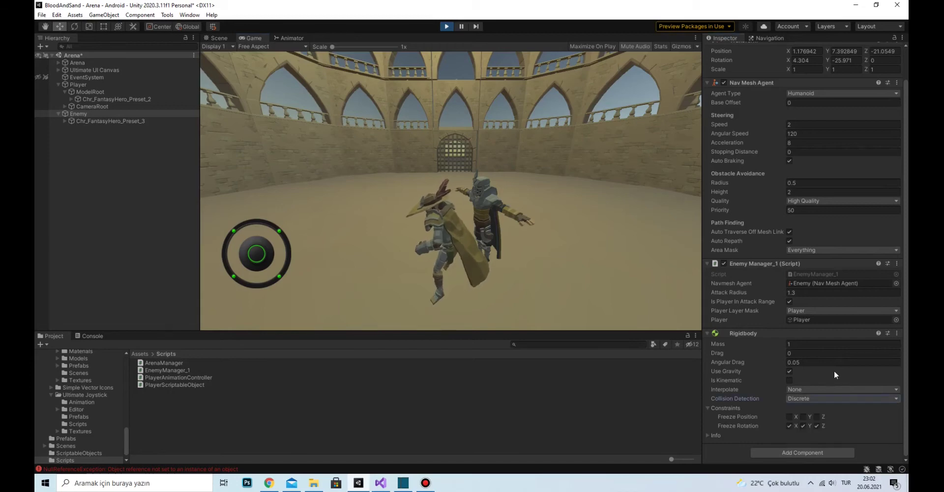
pyautogui.hotkey('ctrl', 'p')
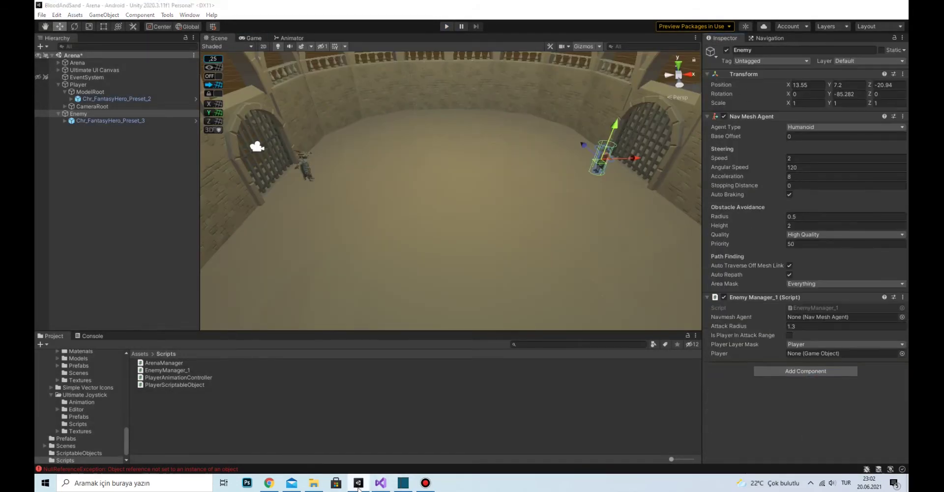
pyautogui.click(770, 370)
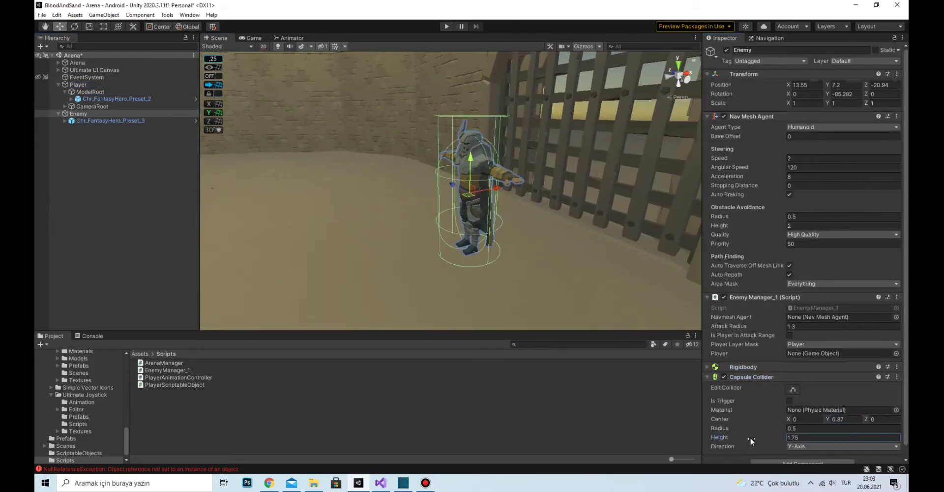
# Step: During play, change Enemy's capsule collider radius to 0.4 and remove its Rigidbody
pyautogui.click(447, 27)
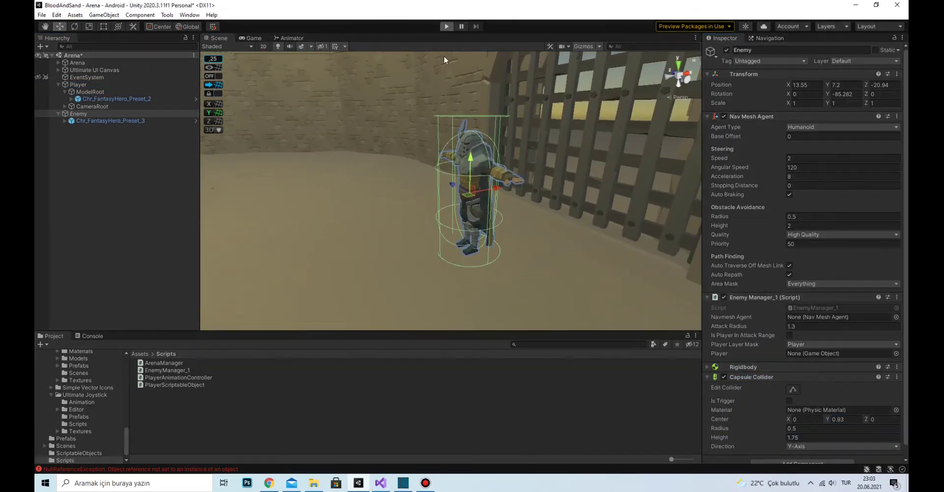
pyautogui.moveTo(726, 426); pyautogui.dragTo(732, 428)
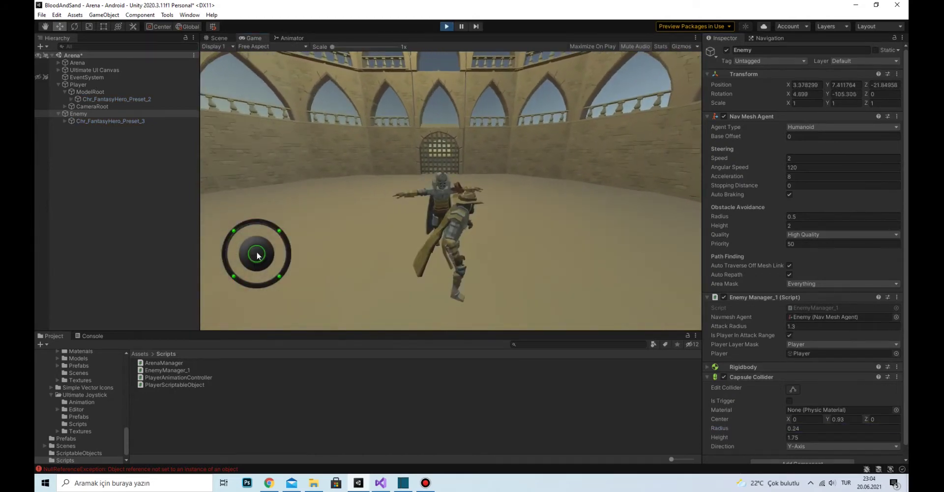
pyautogui.moveTo(257, 255); pyautogui.dragTo(235, 266)
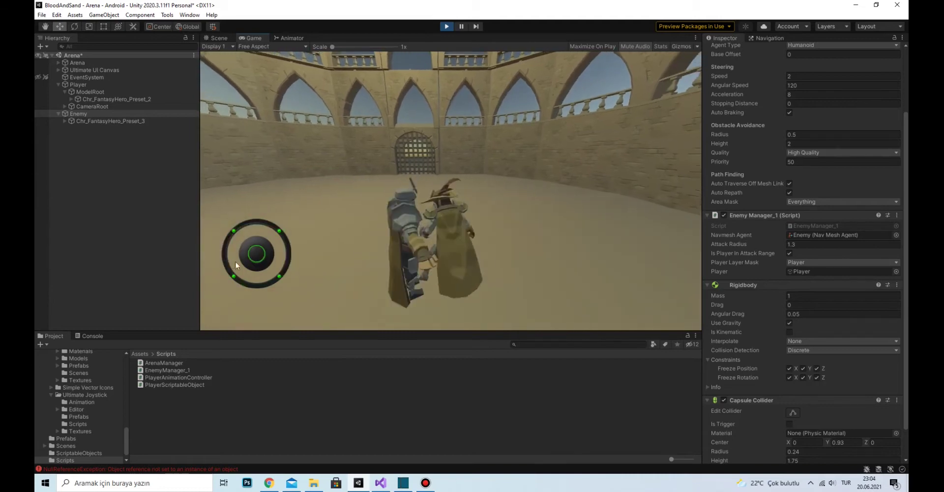
pyautogui.click(77, 85)
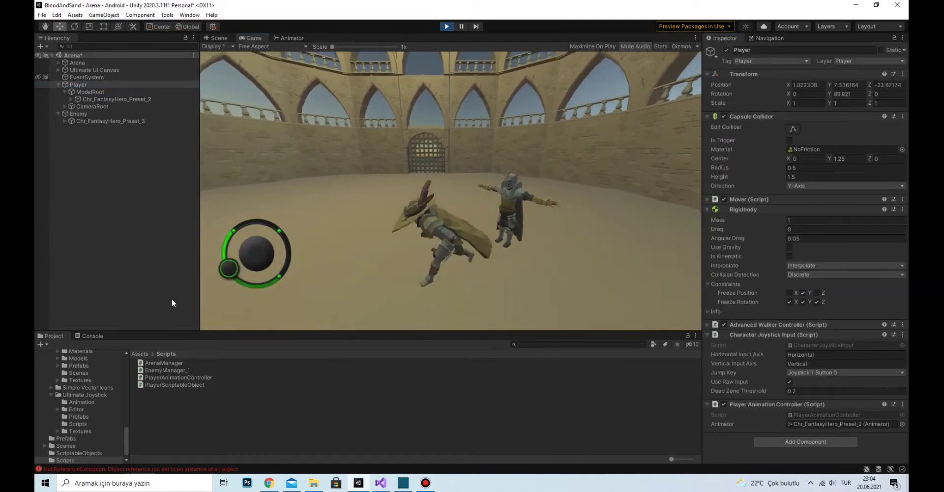
pyautogui.click(78, 114)
pyautogui.click(708, 365)
pyautogui.rightClick(811, 354)
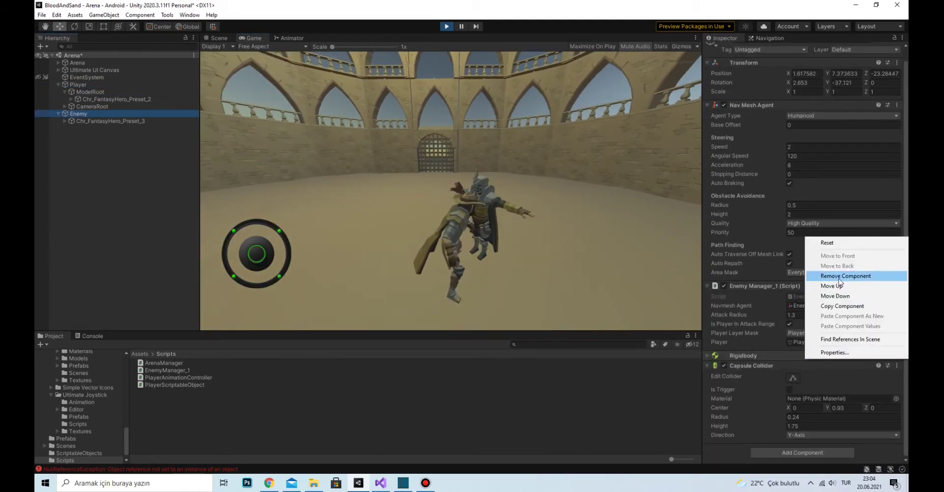
pyautogui.click(843, 274)
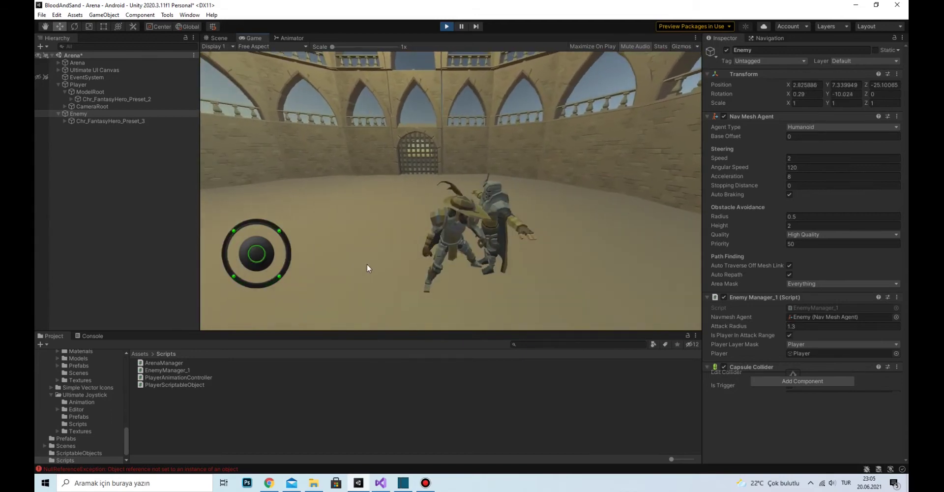
# Step: Give the Nav Mesh Agent acceleration 10, stopping distance 1, auto braking off, then stop play
pyautogui.click(835, 176)
pyautogui.write('10')
pyautogui.click(790, 186)
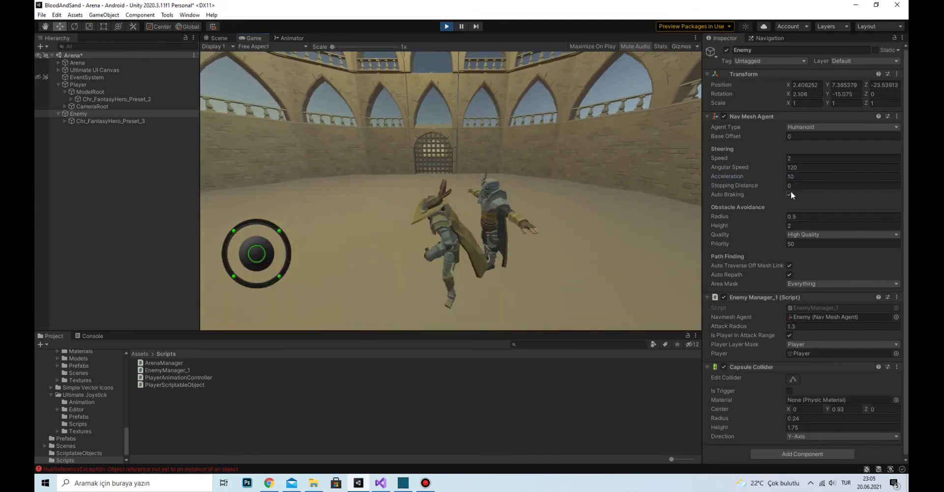
pyautogui.write('1')
pyautogui.press('Return')
pyautogui.click(789, 194)
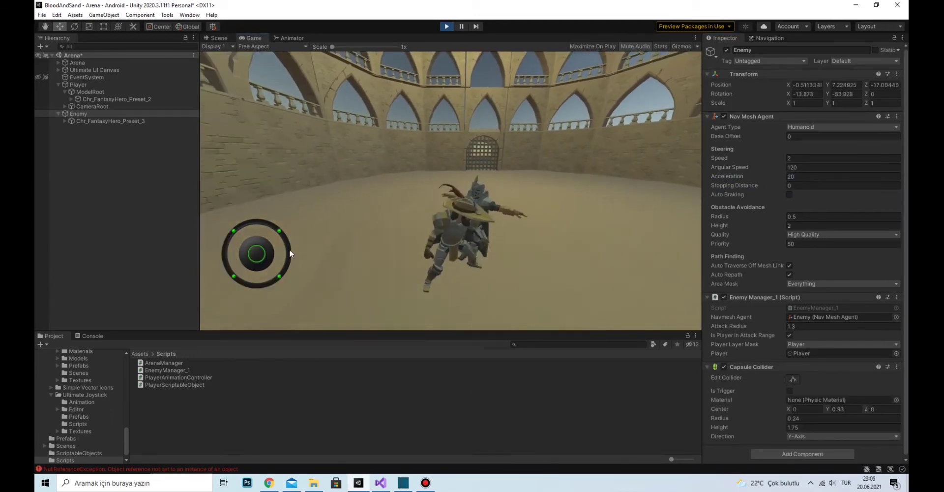
pyautogui.hotkey('ctrl', 'p')
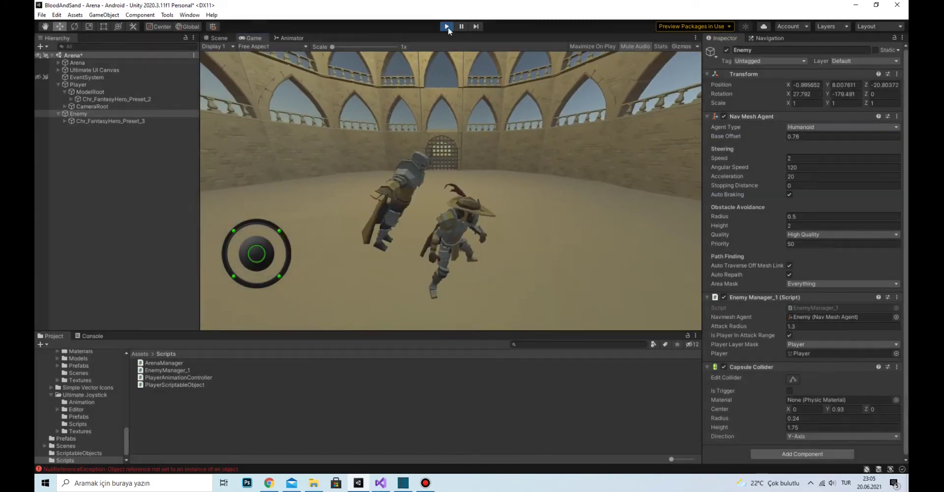
pyautogui.scroll(-1, 742, 419)
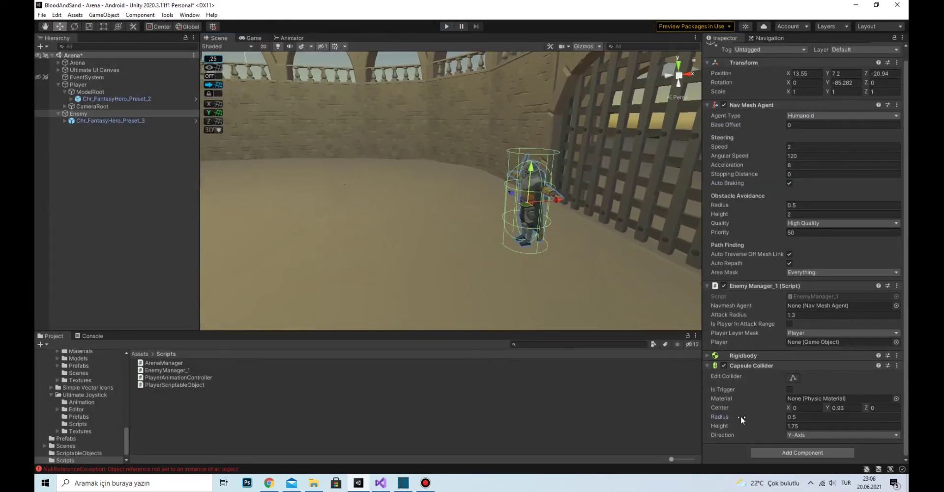
# Step: Begin adding navmeshAgent.SetDestination(transform.position) to AI_Attack between quick play tests
pyautogui.click(446, 27)
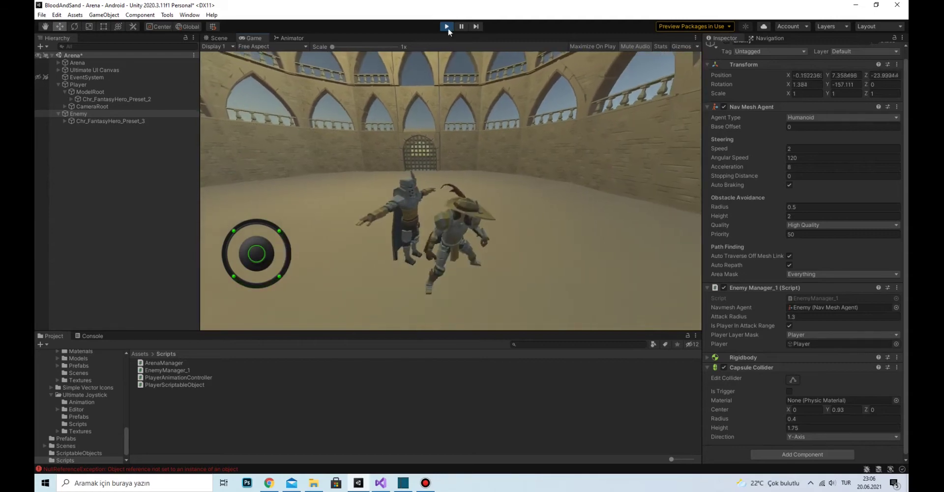
pyautogui.click(446, 27)
pyautogui.write('navmeshAgent.set')
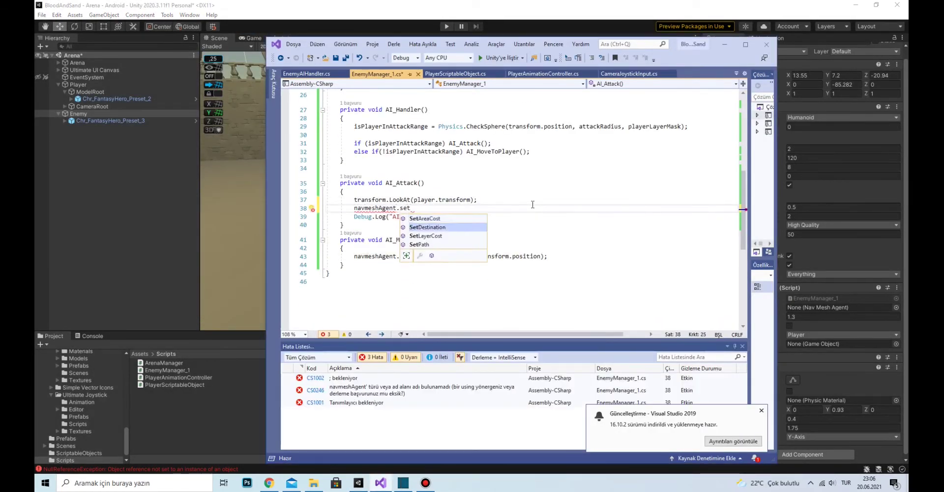
pyautogui.write('(transform.position);')
pyautogui.click(243, 214)
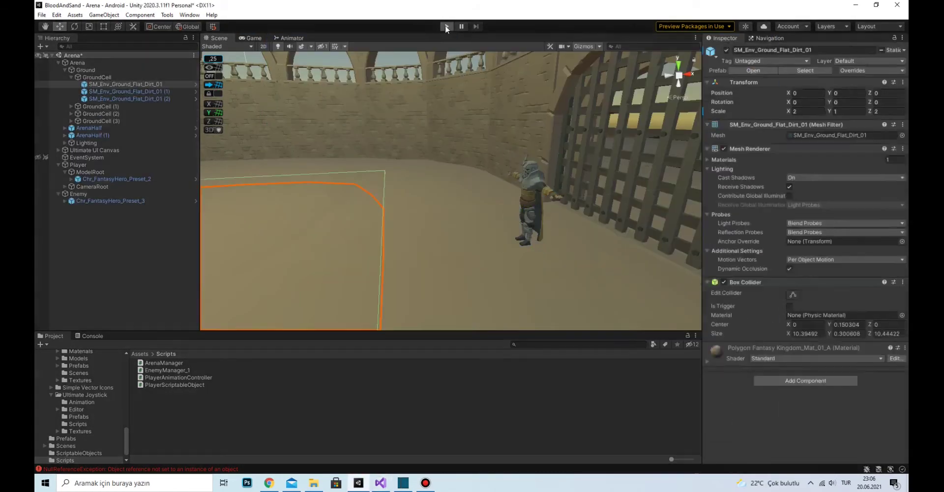
pyautogui.hotkey('ctrl', 'p')
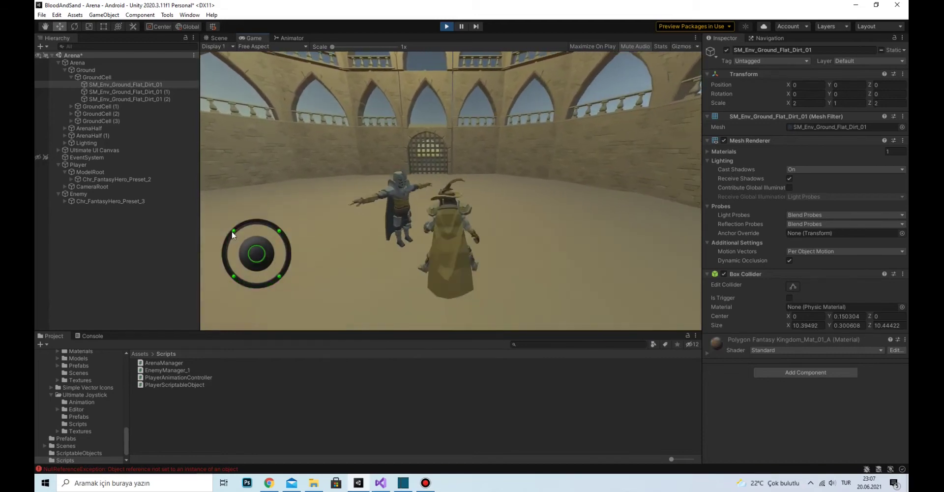
pyautogui.click(386, 484)
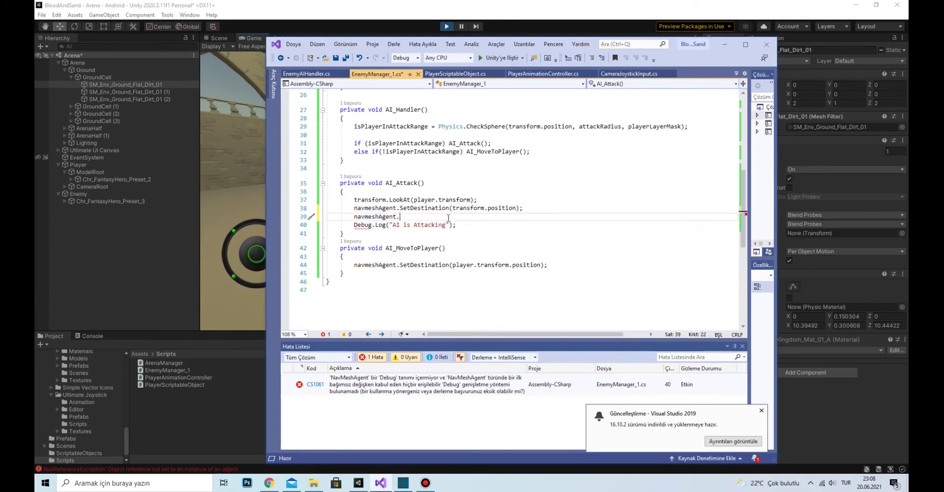
# Step: Finish the SetDestination call, save, play-test, and jump to the reported error line
pyautogui.write('se;')
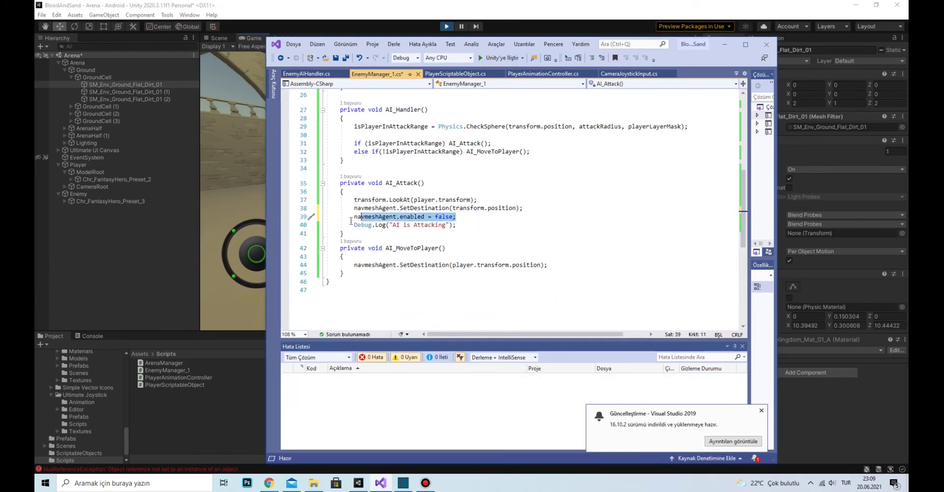
pyautogui.hotkey('alt', 'Tab')
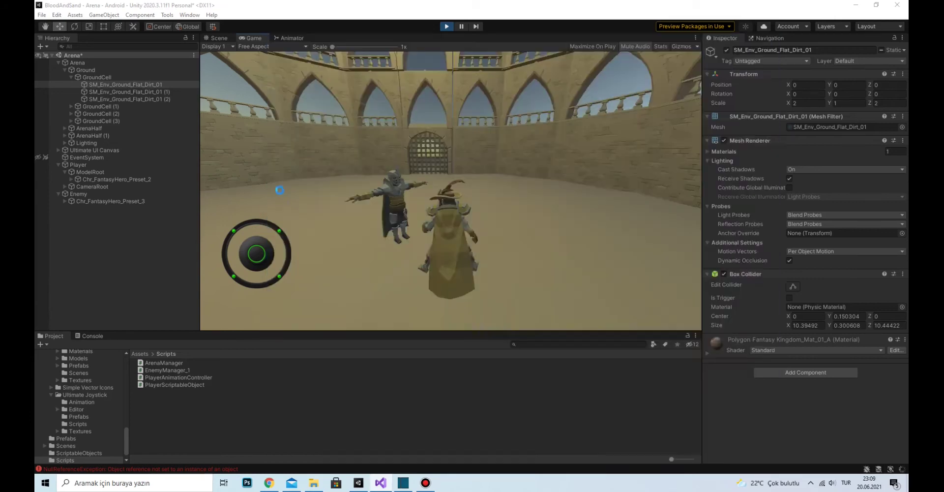
pyautogui.hotkey('alt', 'Tab')
pyautogui.scroll(8, 412, 199)
pyautogui.hotkey('alt', 'Tab')
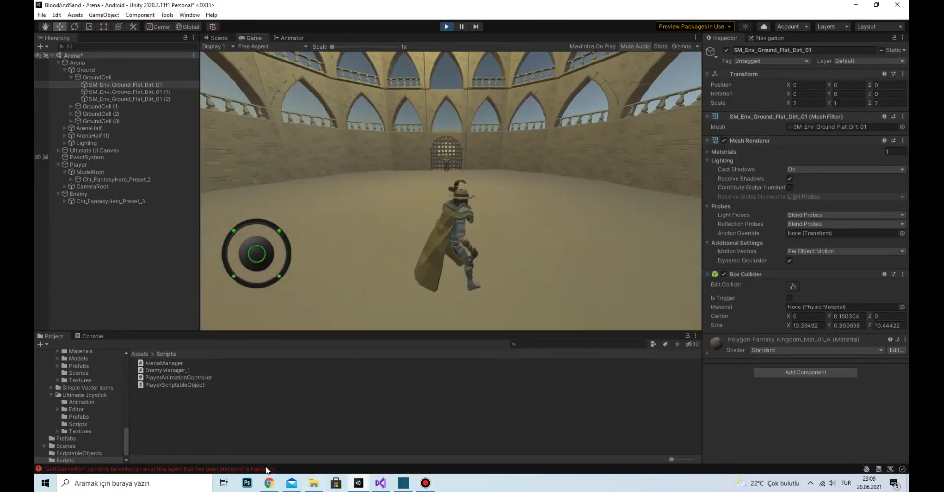
pyautogui.doubleClick(267, 470)
# Step: Restart the game, steer the hero toward the knight, and open the SetDestination line
pyautogui.click(448, 27)
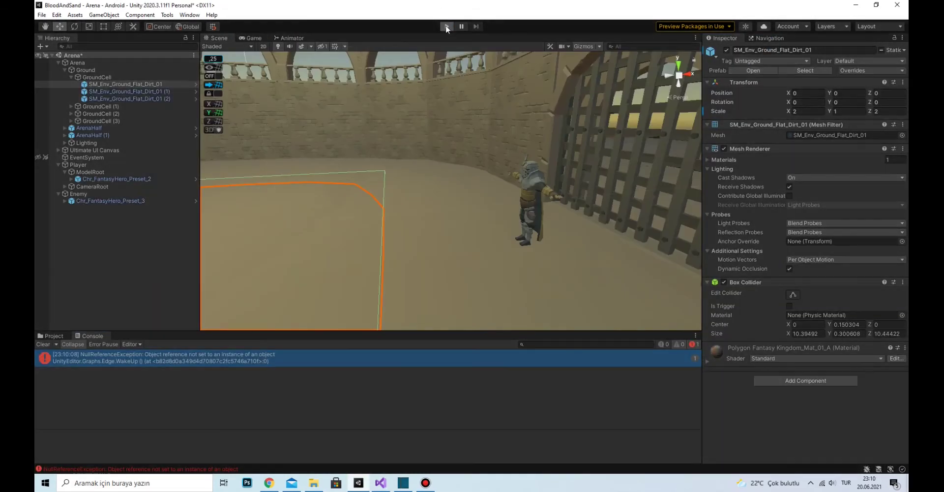
pyautogui.click(446, 27)
pyautogui.moveTo(273, 253); pyautogui.dragTo(216, 223)
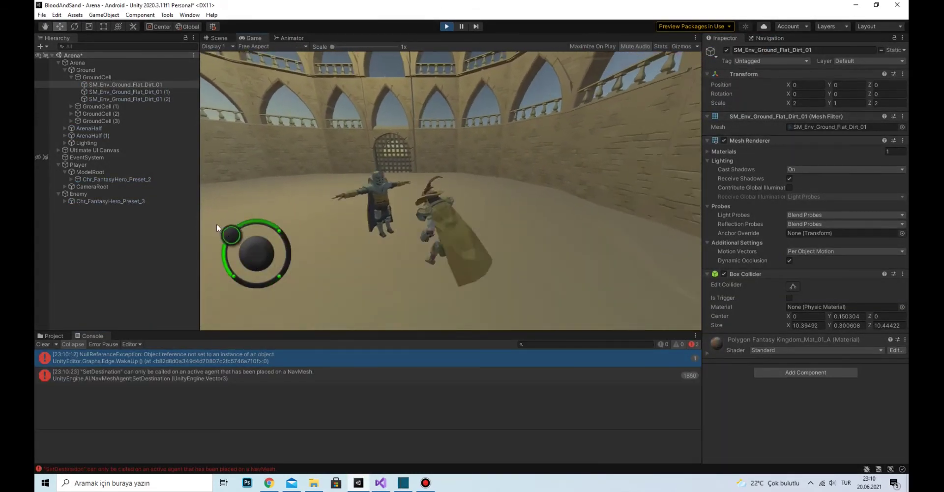
pyautogui.moveTo(457, 194); pyautogui.dragTo(381, 226)
pyautogui.doubleClick(367, 374)
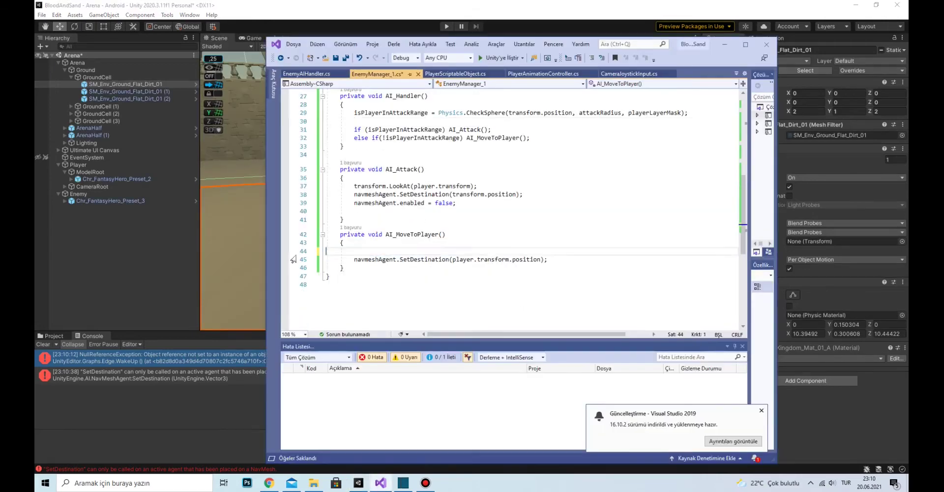
# Step: Run one more play test of the enemy holding its position
pyautogui.click(219, 409)
pyautogui.hotkey('ctrl', 'p')
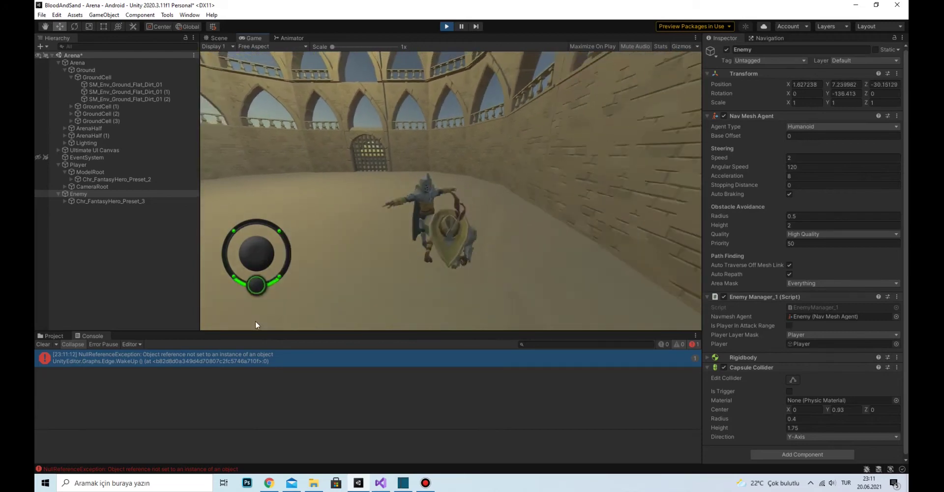
pyautogui.hotkey('ctrl', 'p')
pyautogui.click(54, 335)
# Step: Create AnimationController_Enemy_1 in Animations and drag it onto the enemy model's Animator
pyautogui.click(140, 354)
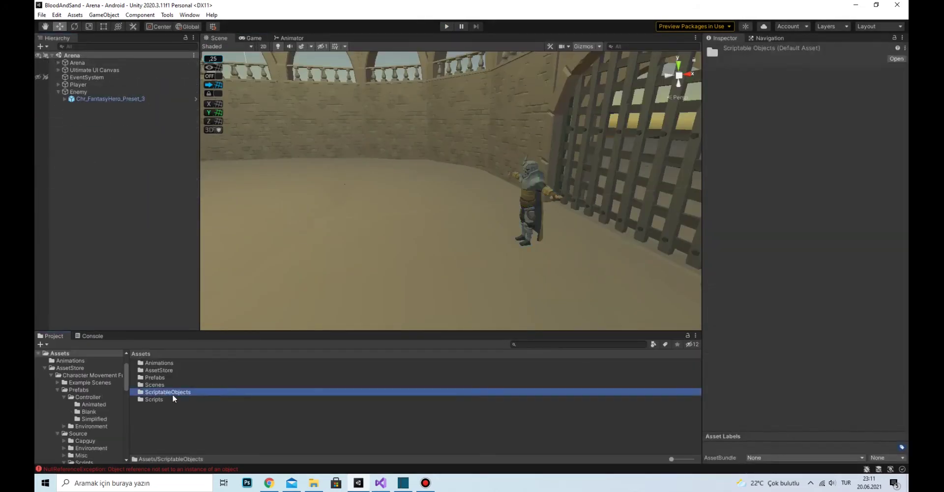
pyautogui.doubleClick(172, 393)
pyautogui.rightClick(158, 375)
pyautogui.click(337, 352)
pyautogui.press('Return')
pyautogui.write('AnimationController_Enemy_1')
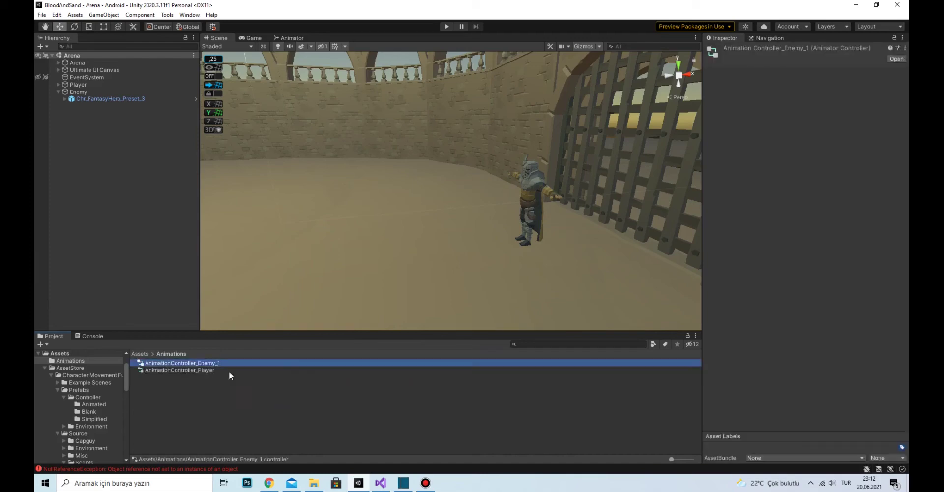
pyautogui.doubleClick(228, 371)
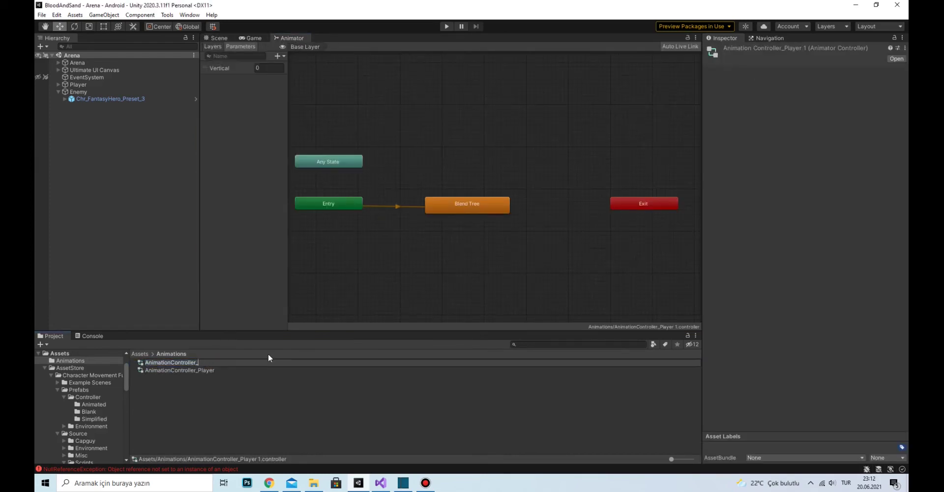
pyautogui.write('Enemy_1')
pyautogui.moveTo(177, 362); pyautogui.dragTo(111, 99)
# Step: Collapse the method bodies in the enemy script for editing
pyautogui.hotkey('alt', 'Tab')
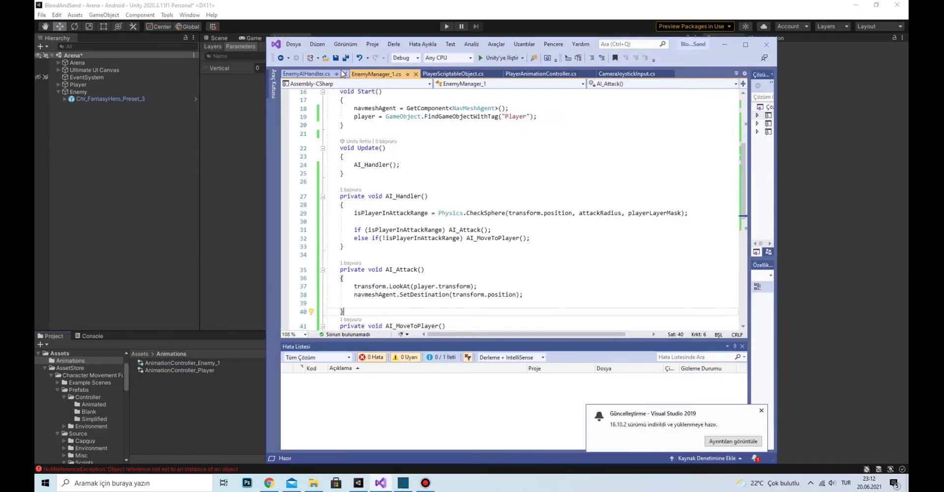
pyautogui.scroll(-3, 350, 220)
pyautogui.hotkey('ctrl', 'm')
pyautogui.hotkey('ctrl', 'o')
# Step: Add animator.SetFloat("Vertical", navmeshAgent.speed) to the chase destination line in AI_MoveToPlayer
pyautogui.hotkey('ctrl', 'z')
pyautogui.scroll(3, 334, 215)
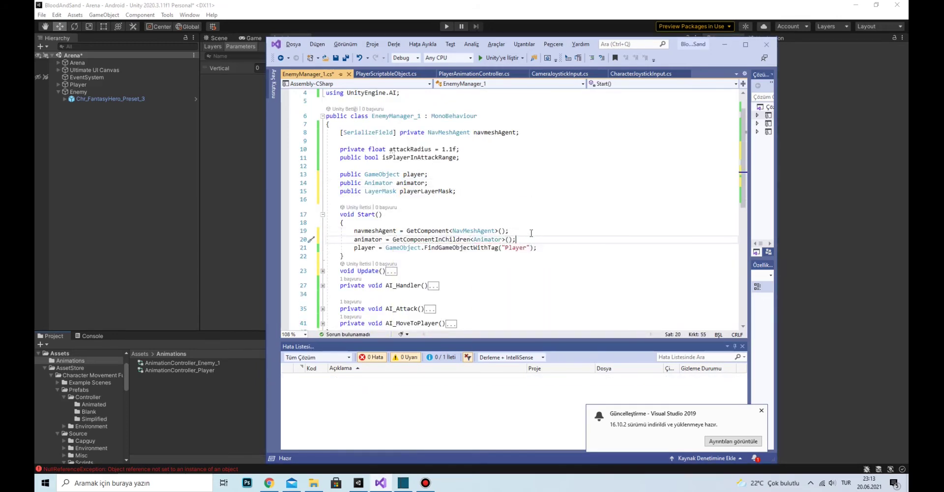
pyautogui.hotkey('ctrl', 'z')
pyautogui.write('tFloat("Vertical", n')
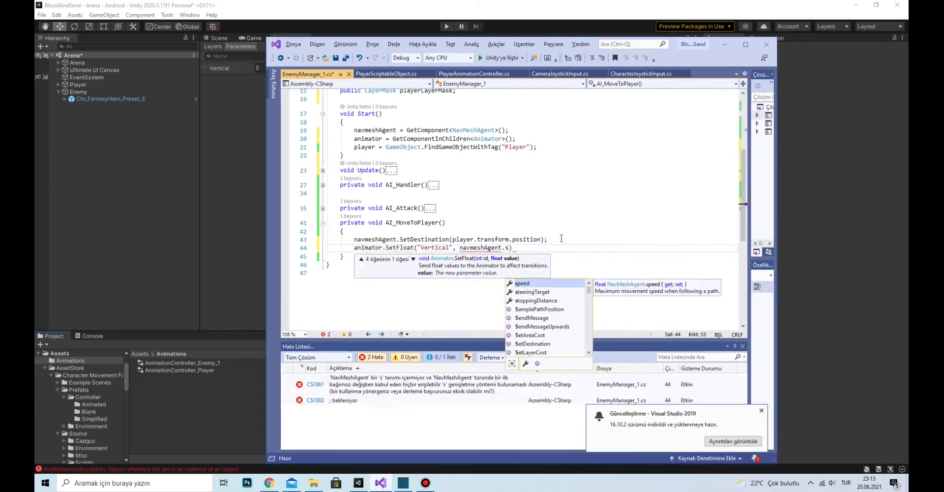
pyautogui.write('avmeshAgent.speed);')
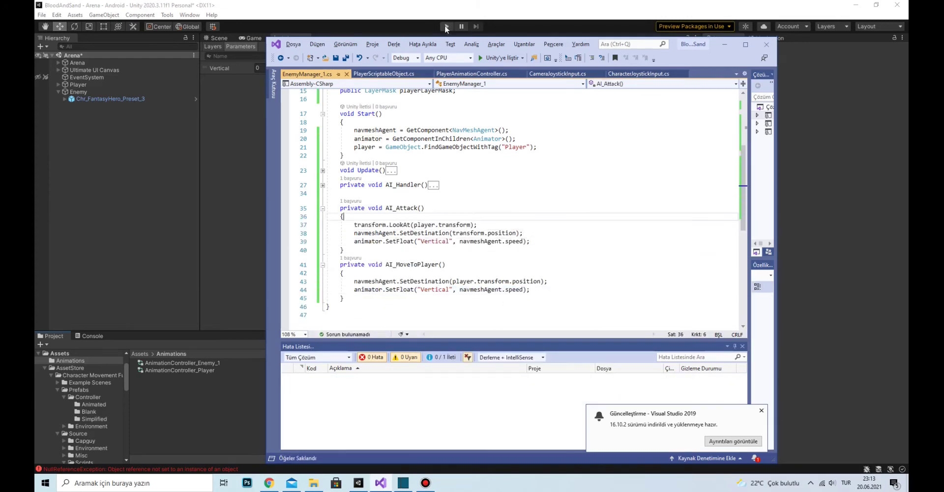
# Step: Save the enemy script and play-test by running the hero left
pyautogui.click(446, 27)
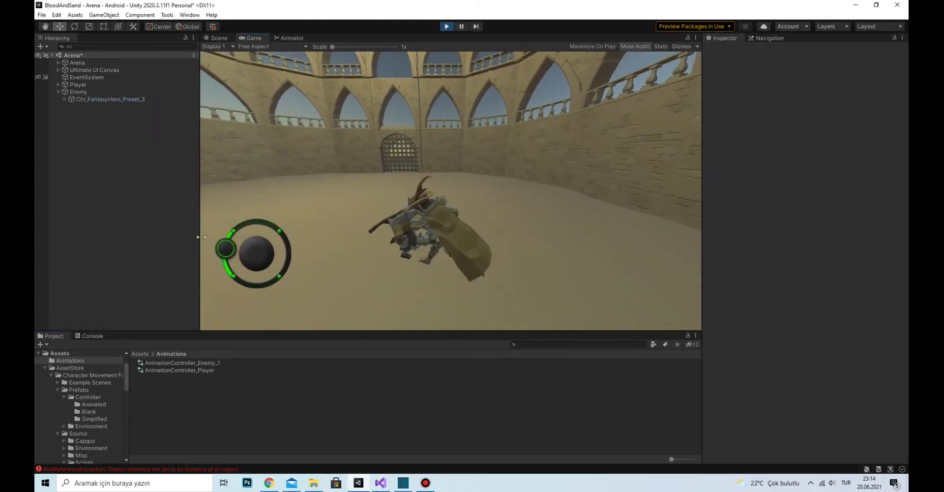
pyautogui.hotkey('alt', 'Tab')
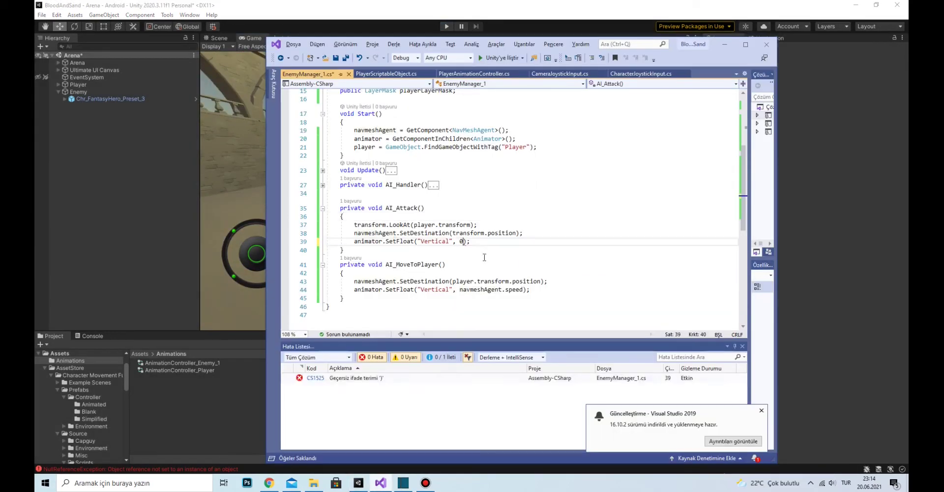
pyautogui.hotkey('ctrl', 's')
pyautogui.hotkey('alt', 'Tab')
pyautogui.moveTo(256, 259); pyautogui.dragTo(152, 232)
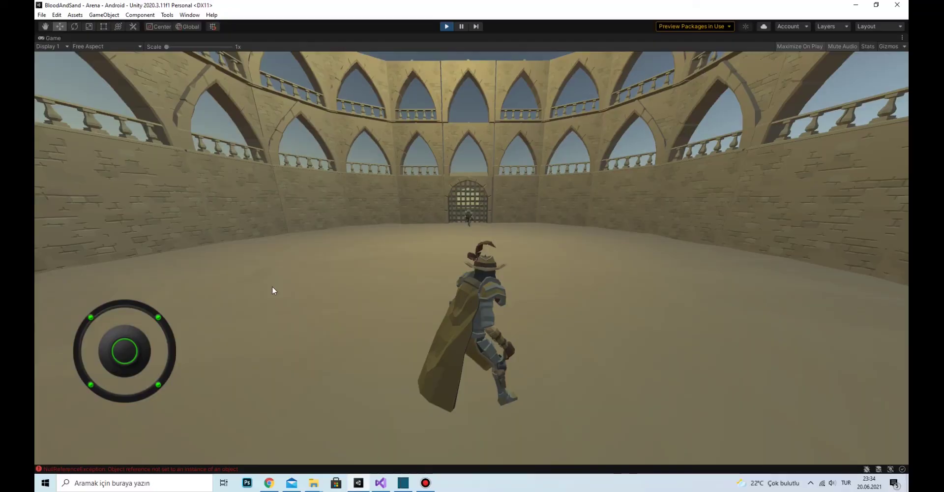
pyautogui.moveTo(136, 354)
pyautogui.mouseDown()
pyautogui.moveTo(122, 269)
pyautogui.moveTo(153, 381)
pyautogui.mouseUp()
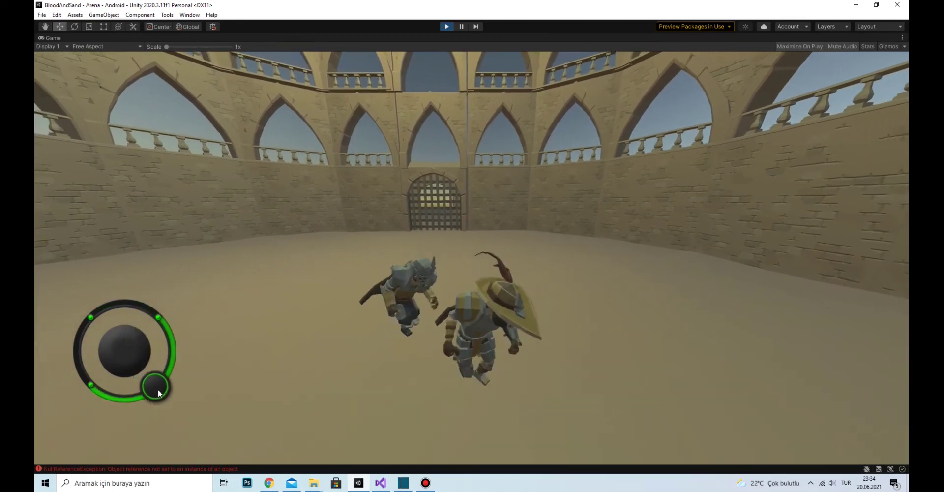
pyautogui.moveTo(118, 354); pyautogui.dragTo(202, 372)
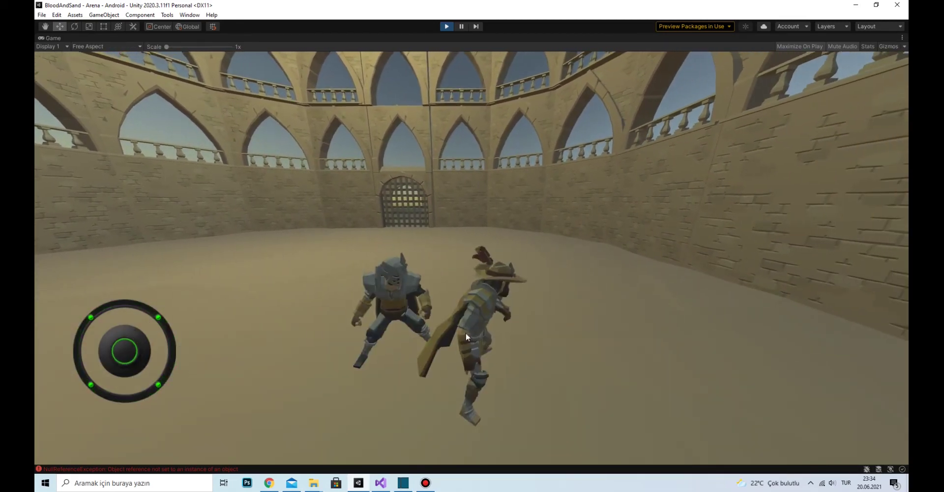
pyautogui.moveTo(465, 332)
pyautogui.mouseDown()
pyautogui.moveTo(443, 236)
pyautogui.moveTo(675, 241)
pyautogui.mouseUp()
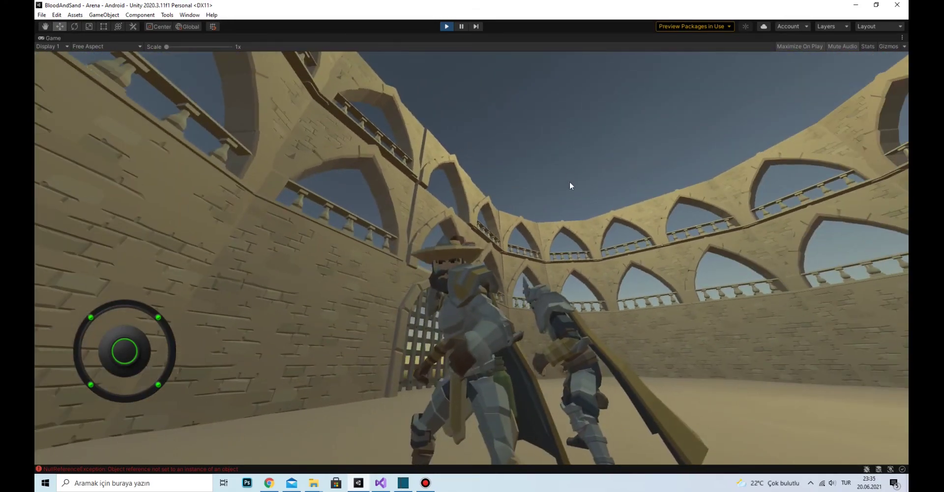
pyautogui.moveTo(570, 182)
pyautogui.mouseDown()
pyautogui.moveTo(578, 187)
pyautogui.moveTo(350, 149)
pyautogui.moveTo(284, 173)
pyautogui.mouseUp()
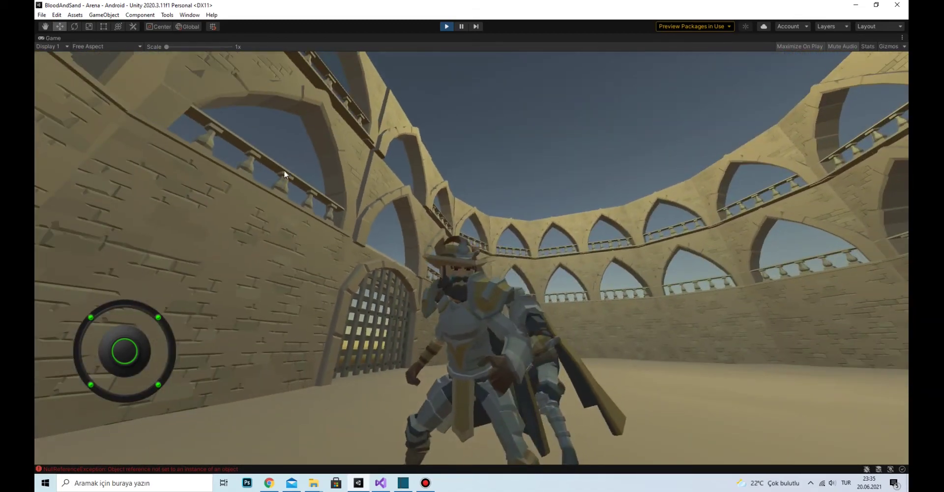